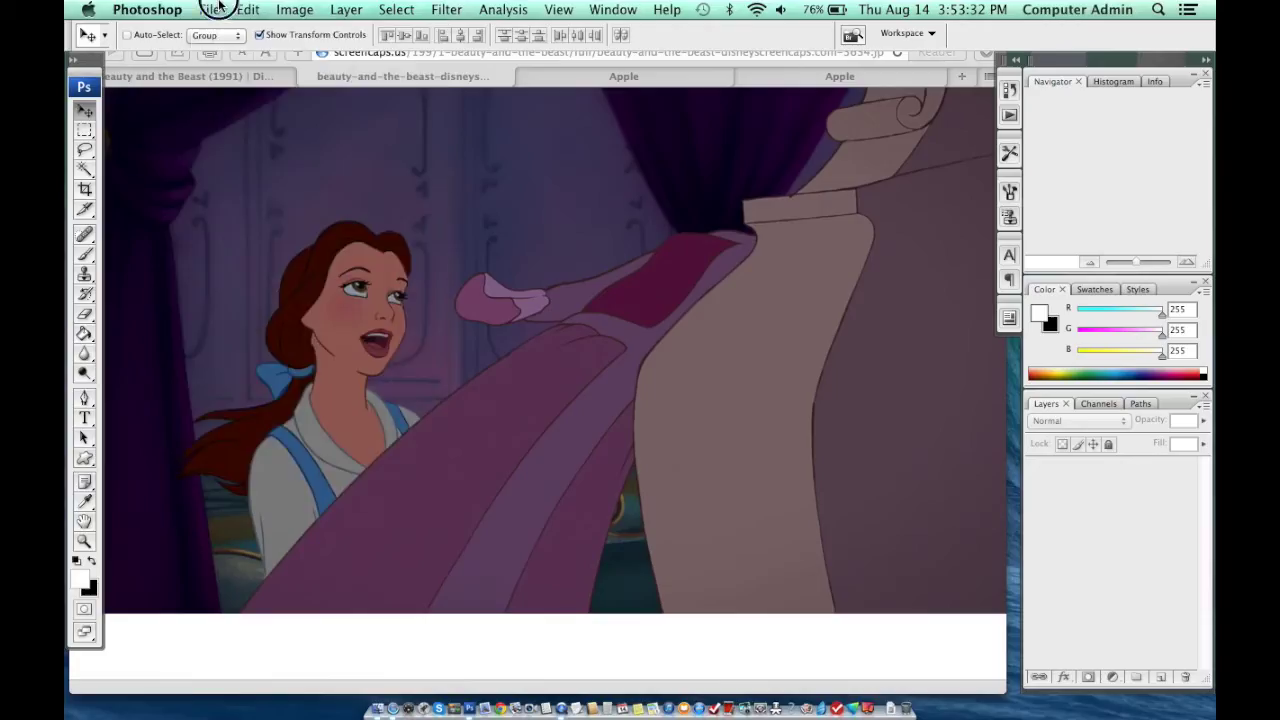
# - Create a white RGB document 'example' at 900×900 px and 150 ppi
pyautogui.click(210, 9)
pyautogui.click(224, 31)
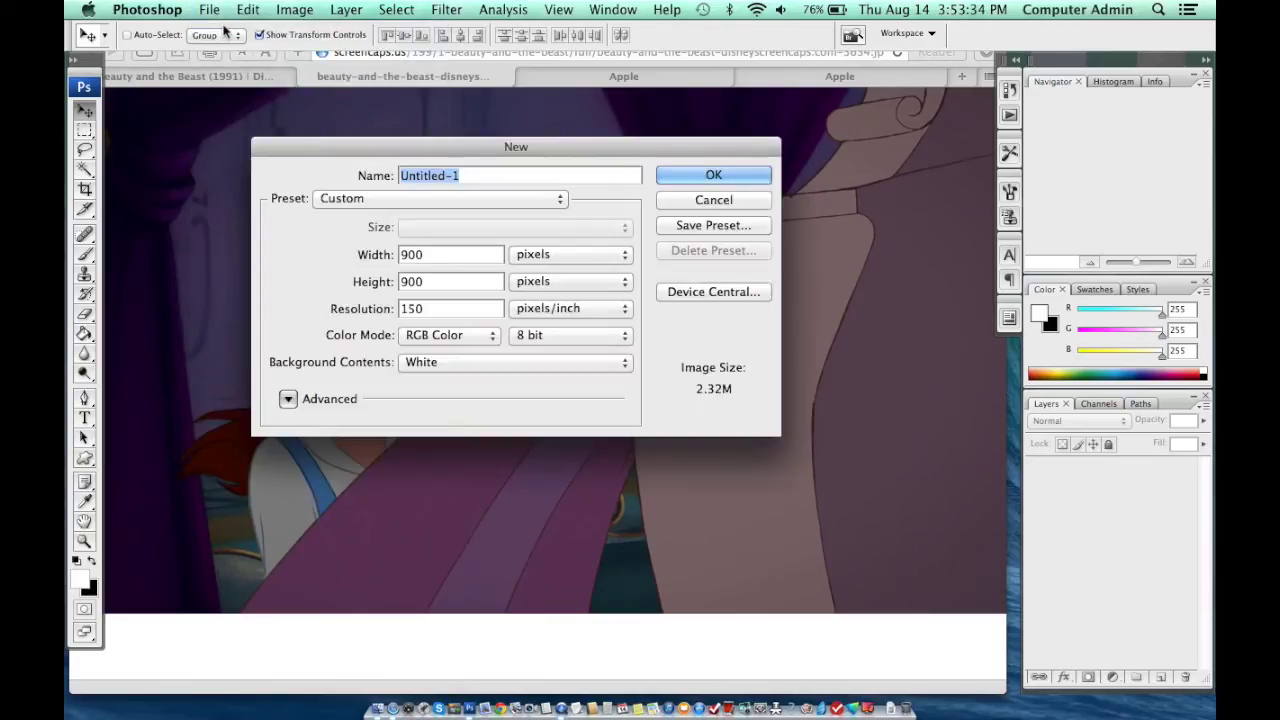
pyautogui.write('example')
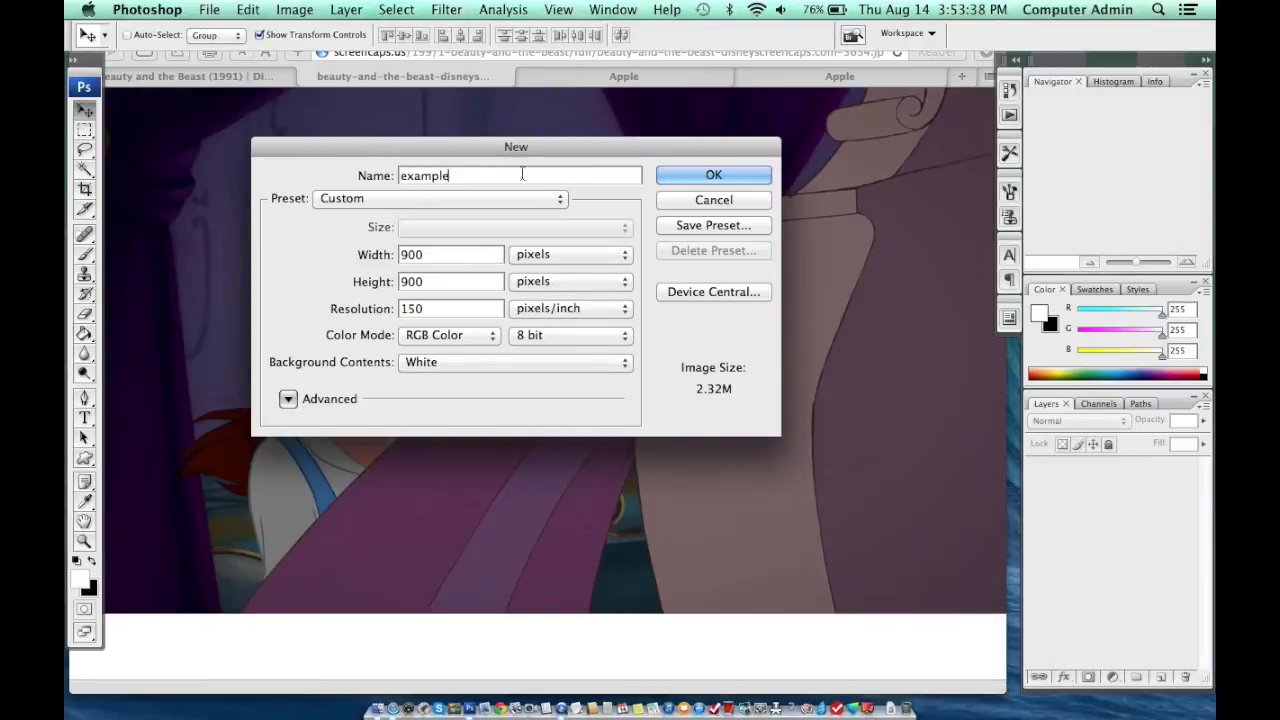
pyautogui.press('Tab')
pyautogui.press('Tab')
pyautogui.click(432, 338)
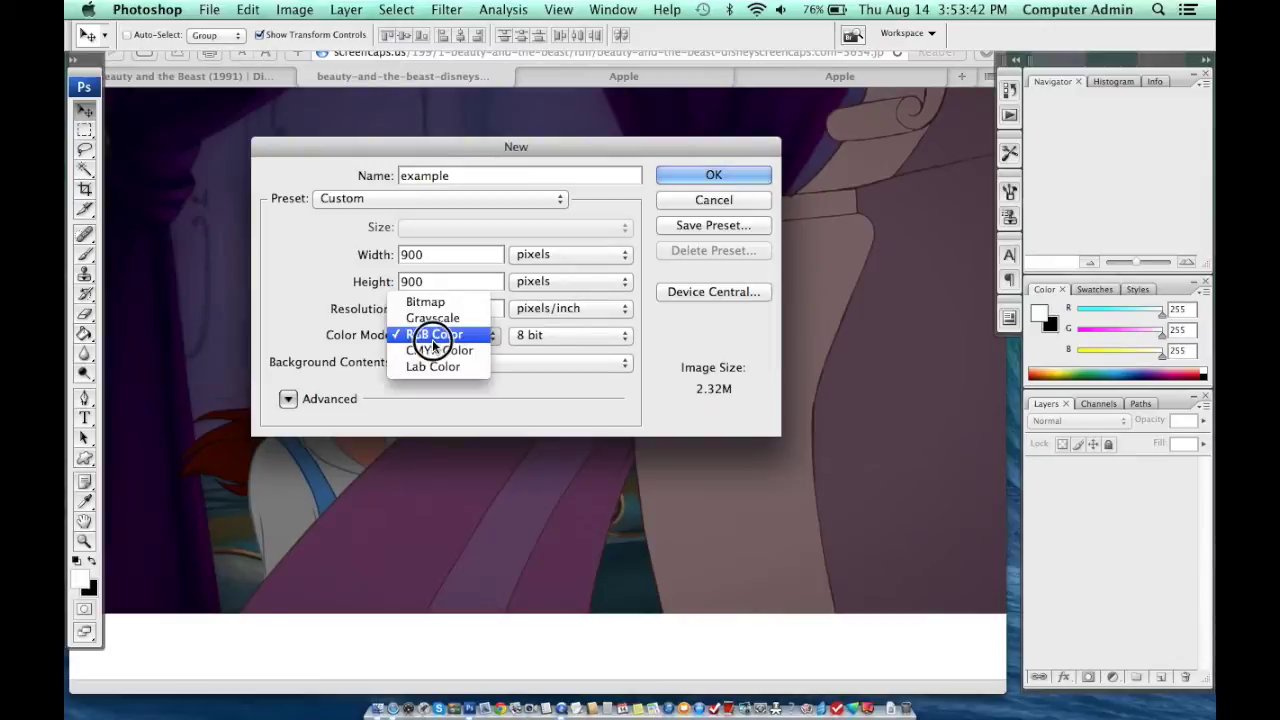
pyautogui.click(432, 339)
pyautogui.click(695, 175)
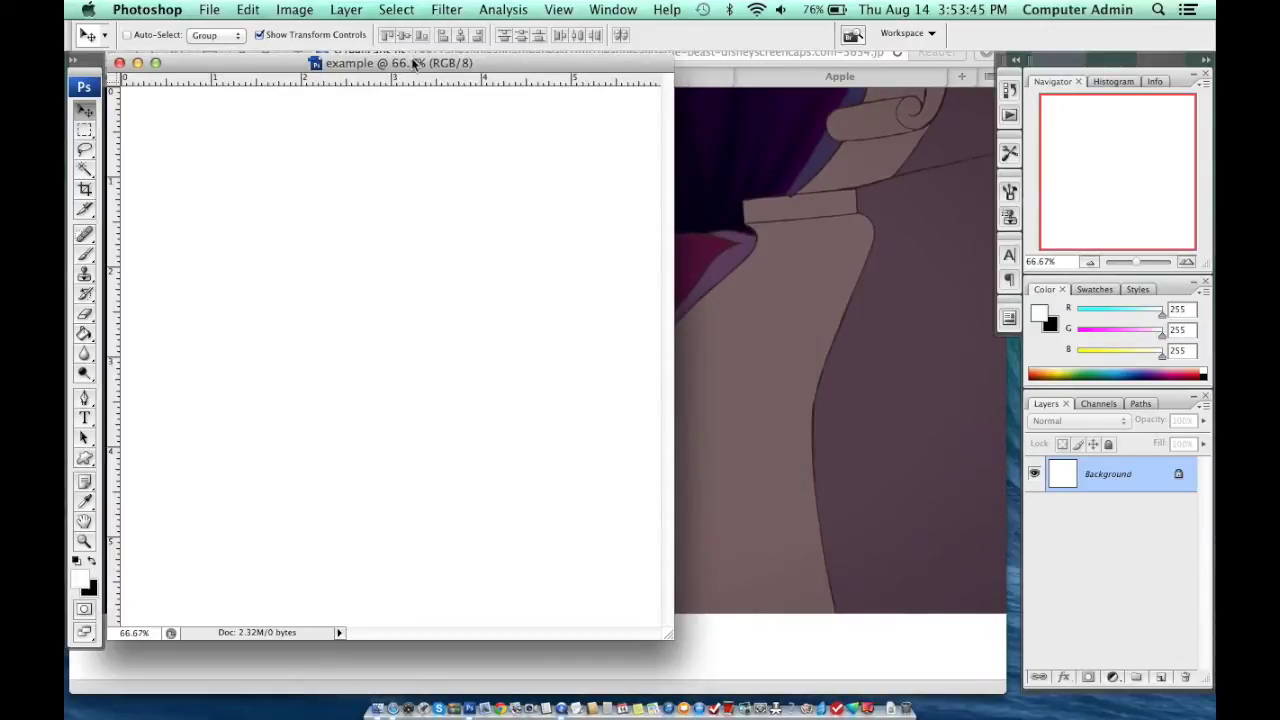
pyautogui.moveTo(413, 64); pyautogui.dragTo(513, 82)
# - Open the beautyandthebeast folder and drop its two bottom-row JPGs onto Photoshop's Dock icon
pyautogui.click(210, 9)
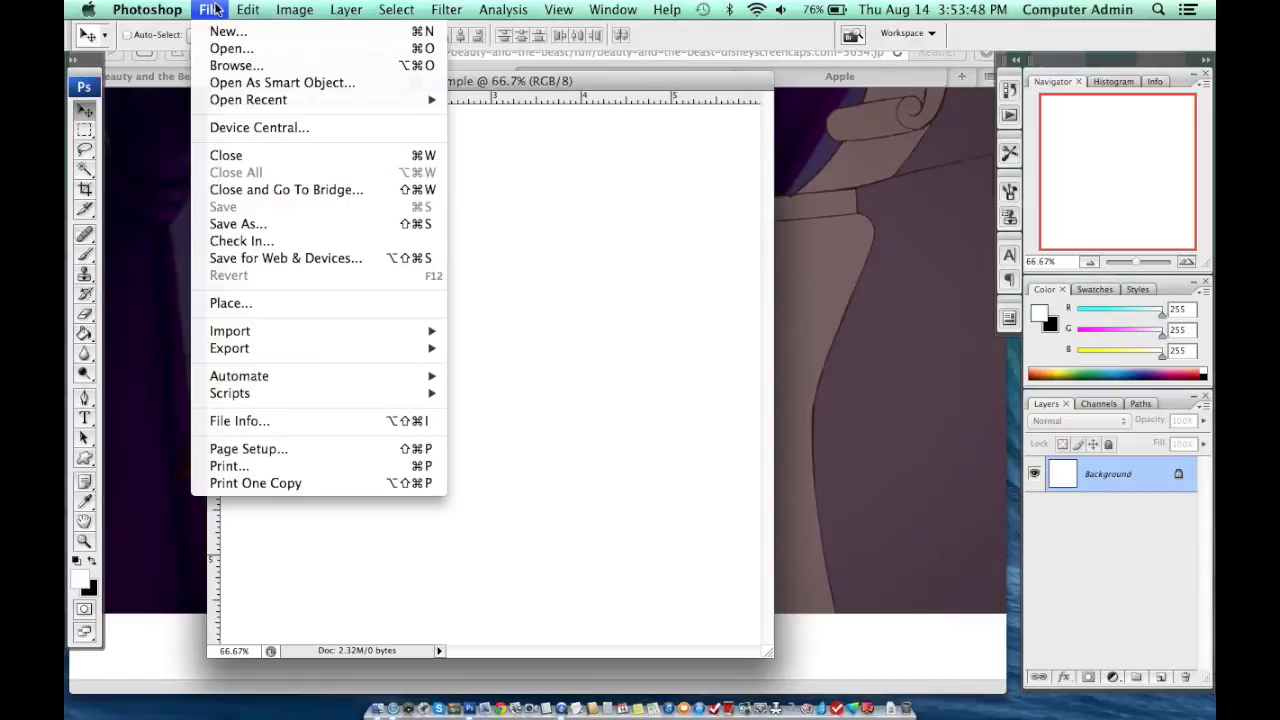
pyautogui.click(803, 437)
pyautogui.click(1050, 197)
pyautogui.doubleClick(1064, 172)
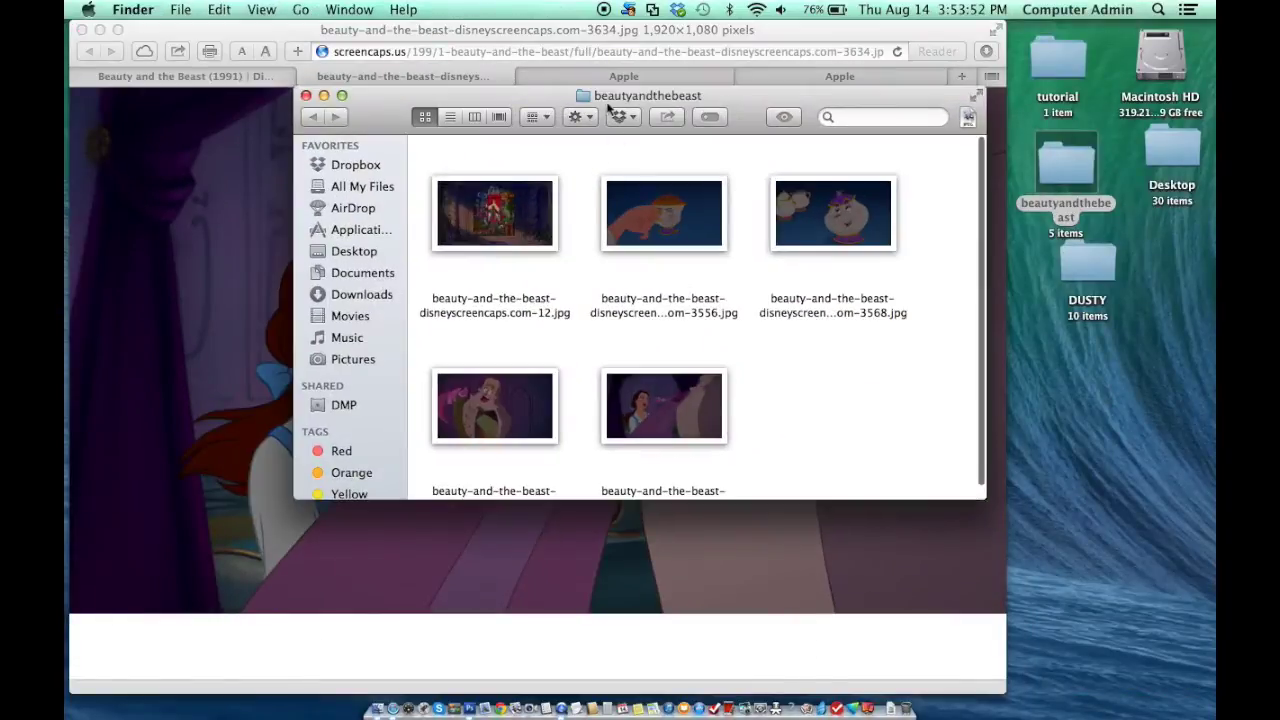
pyautogui.moveTo(786, 383); pyautogui.dragTo(408, 427)
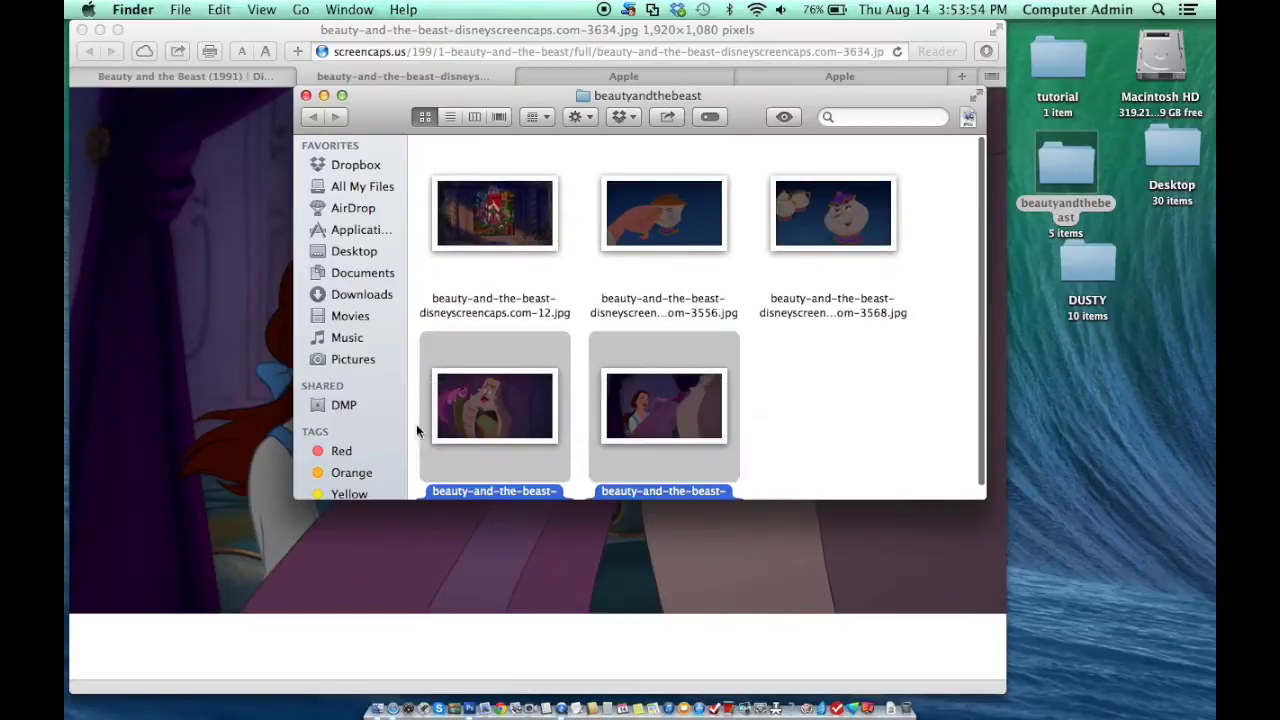
pyautogui.moveTo(474, 483); pyautogui.dragTo(423, 655)
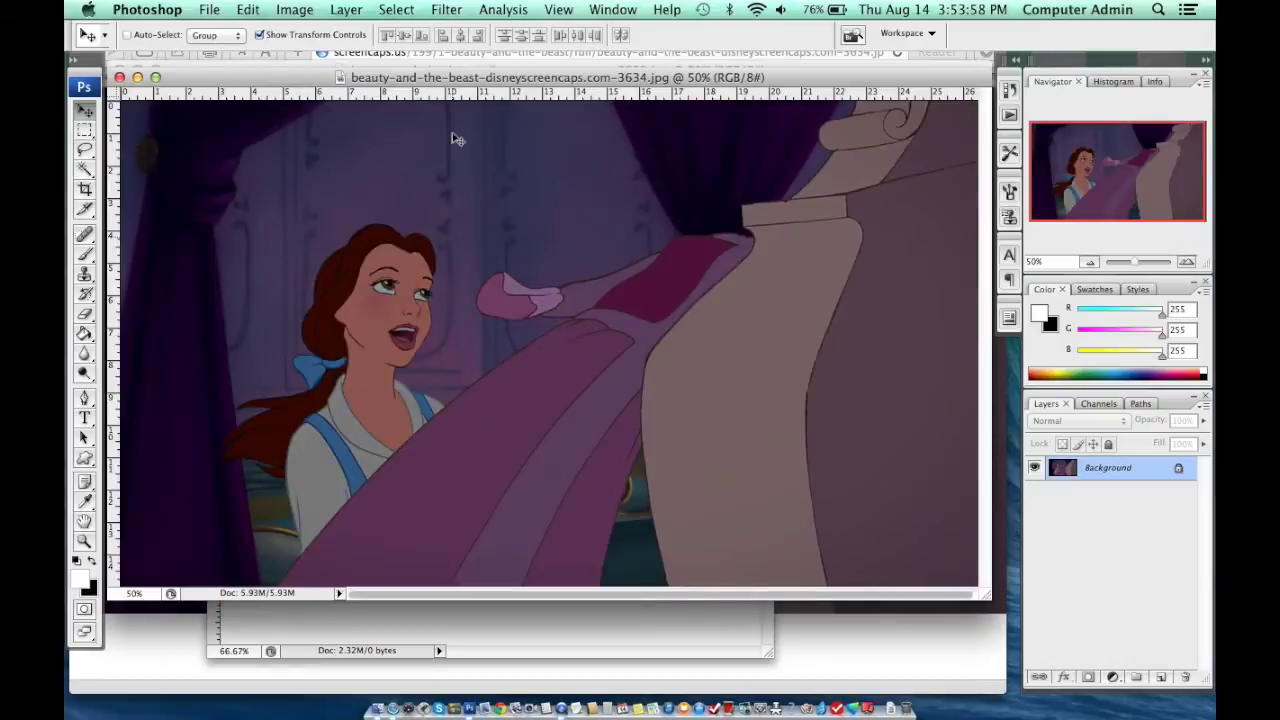
# - Resize the Belle screencap to 150 ppi and 6 inches wide (900×506 px)
pyautogui.moveTo(477, 78); pyautogui.dragTo(440, 500)
pyautogui.click(457, 125)
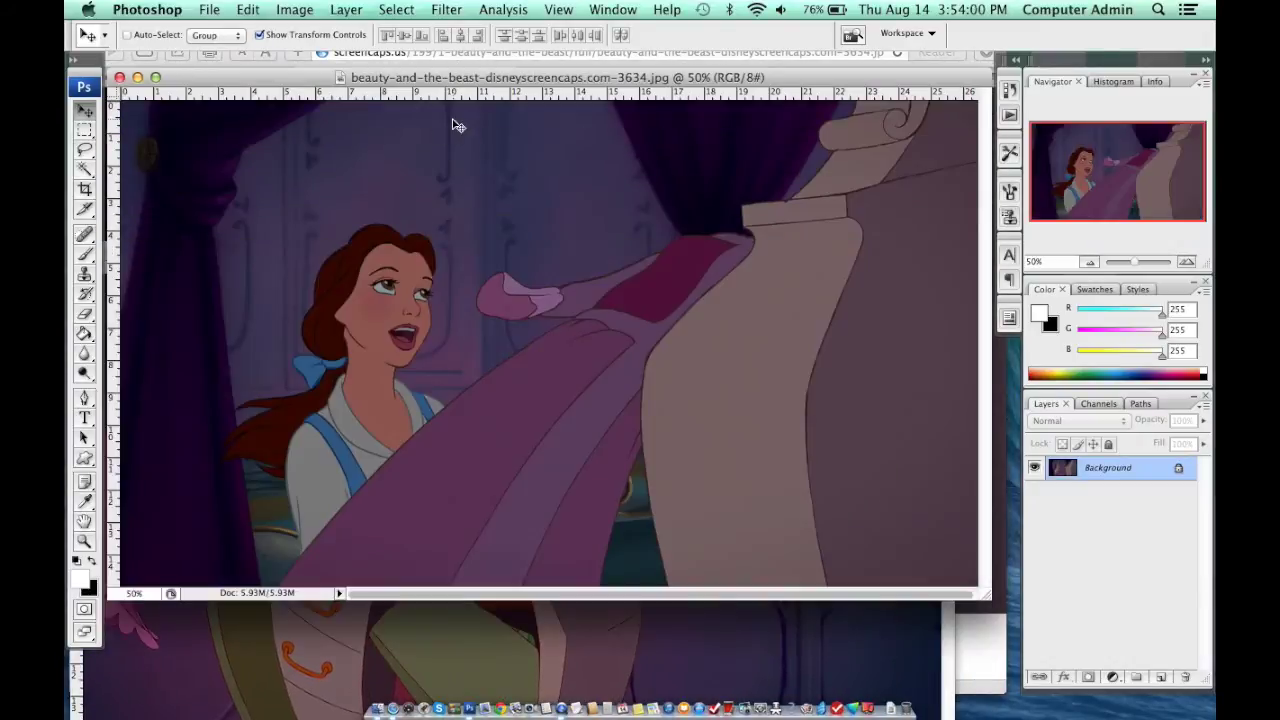
pyautogui.click(295, 9)
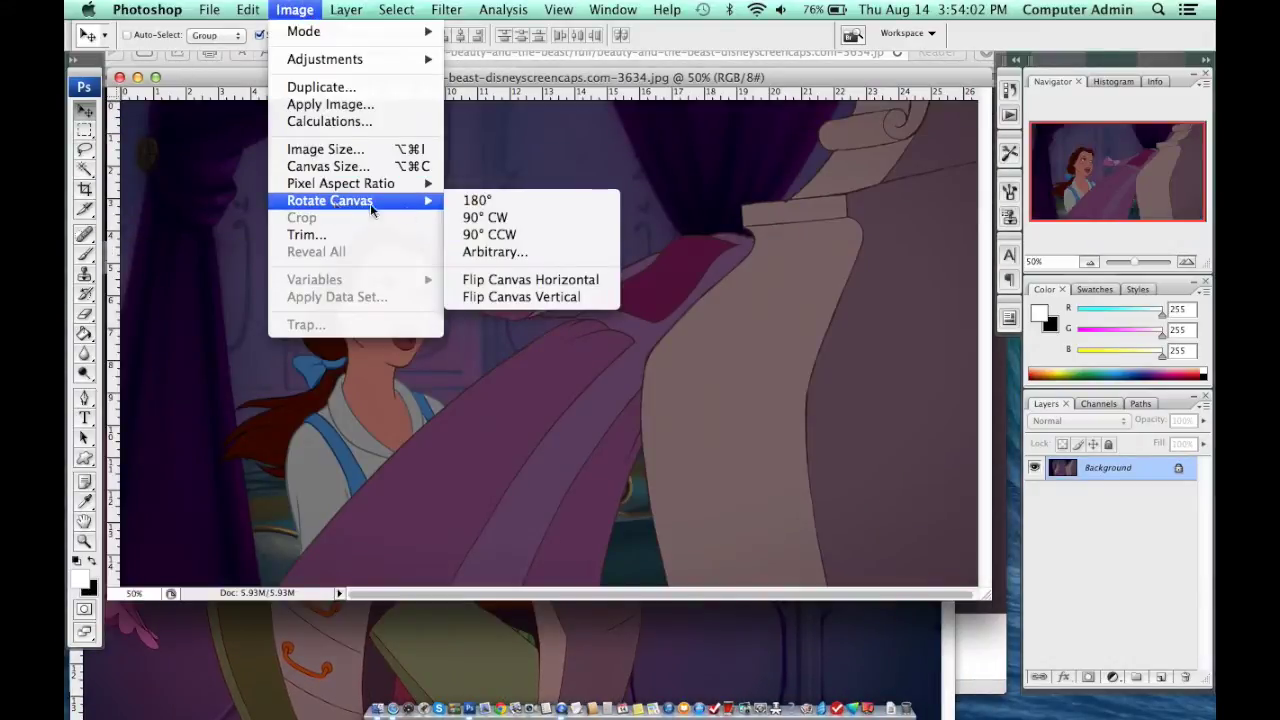
pyautogui.click(384, 149)
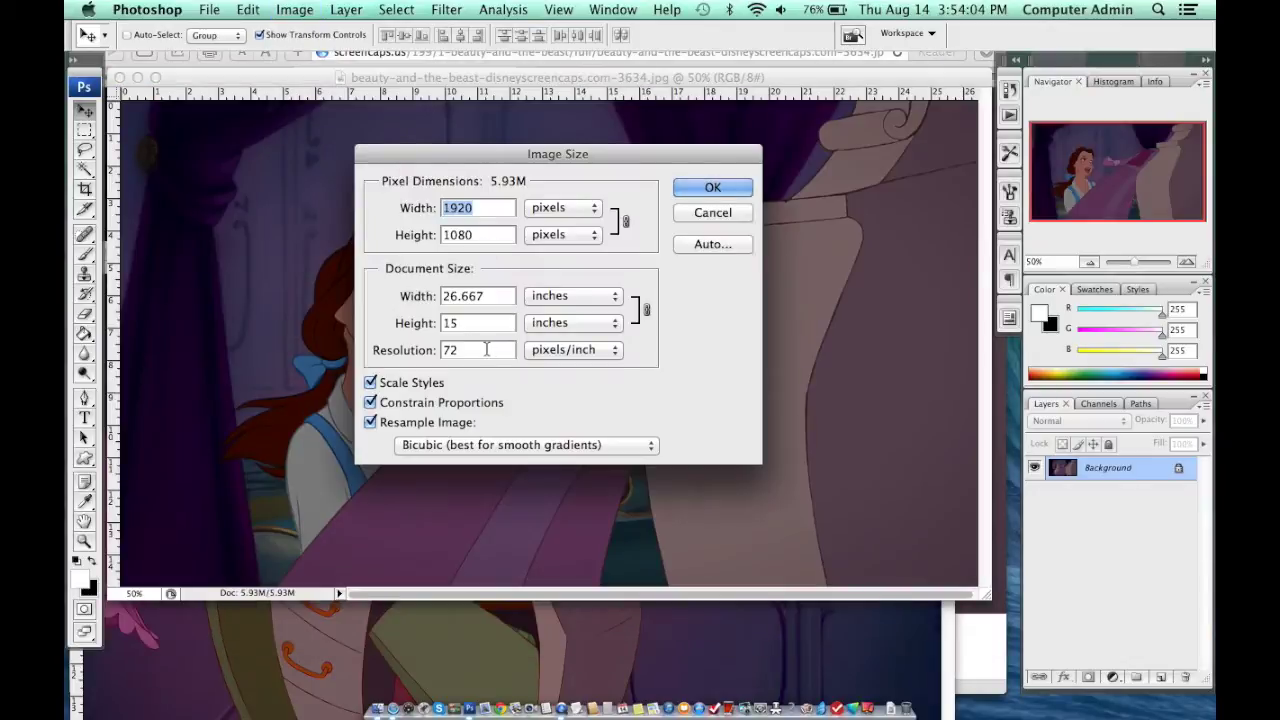
pyautogui.click(378, 340)
pyautogui.write('150')
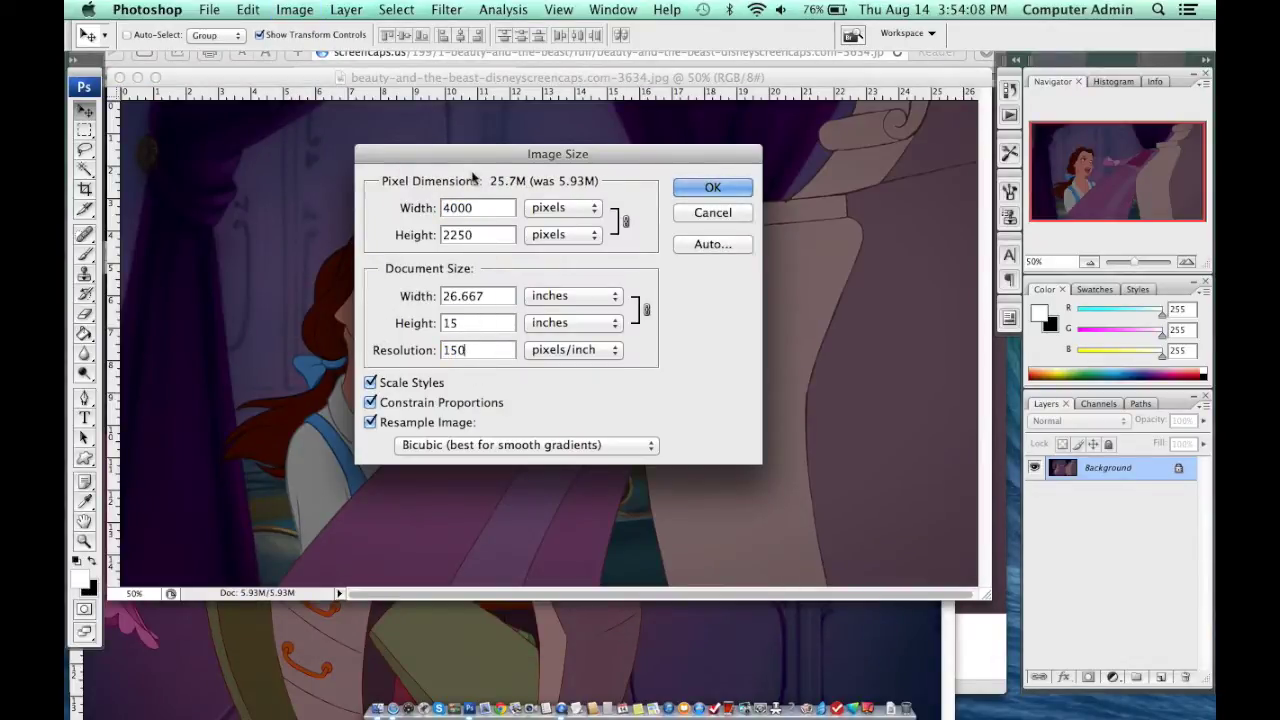
pyautogui.moveTo(500, 292); pyautogui.dragTo(351, 283)
pyautogui.write('6')
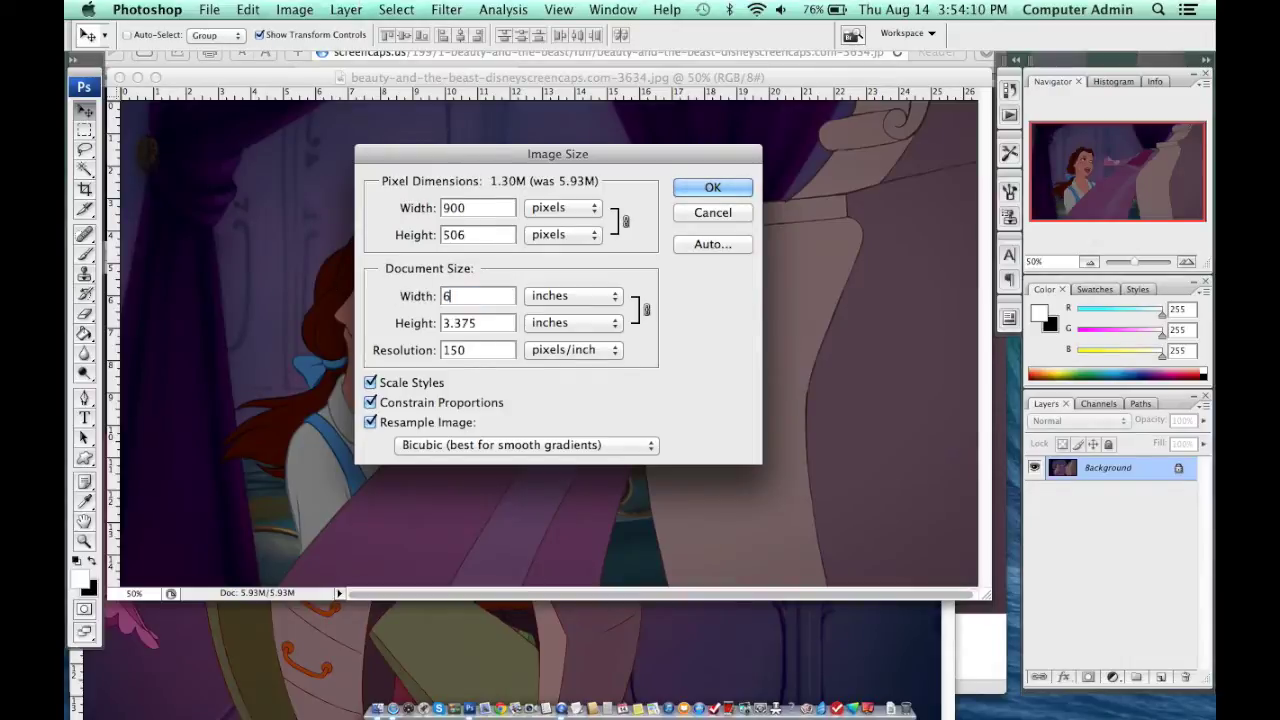
pyautogui.click(747, 186)
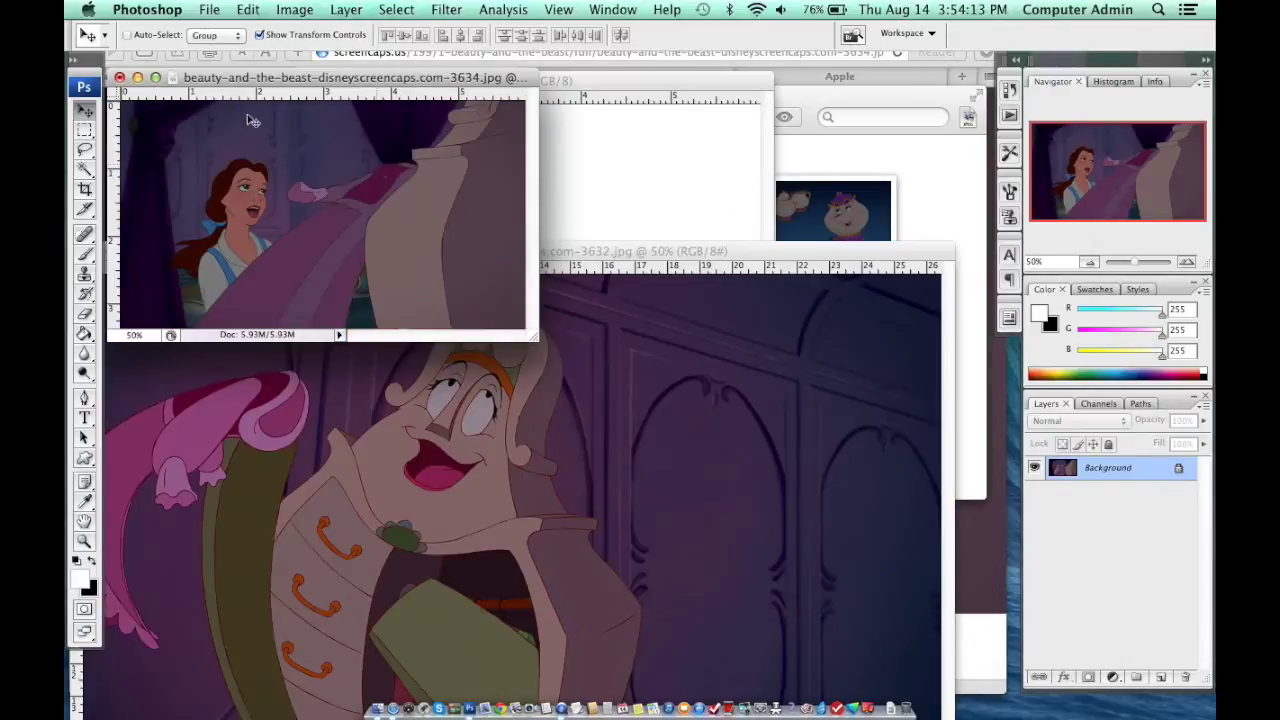
# - Copy the Belle image into 'example' as Layer 1 and move it to the canvas top
pyautogui.click(85, 131)
pyautogui.press('super+a')
pyautogui.press('super+c')
pyautogui.click(631, 196)
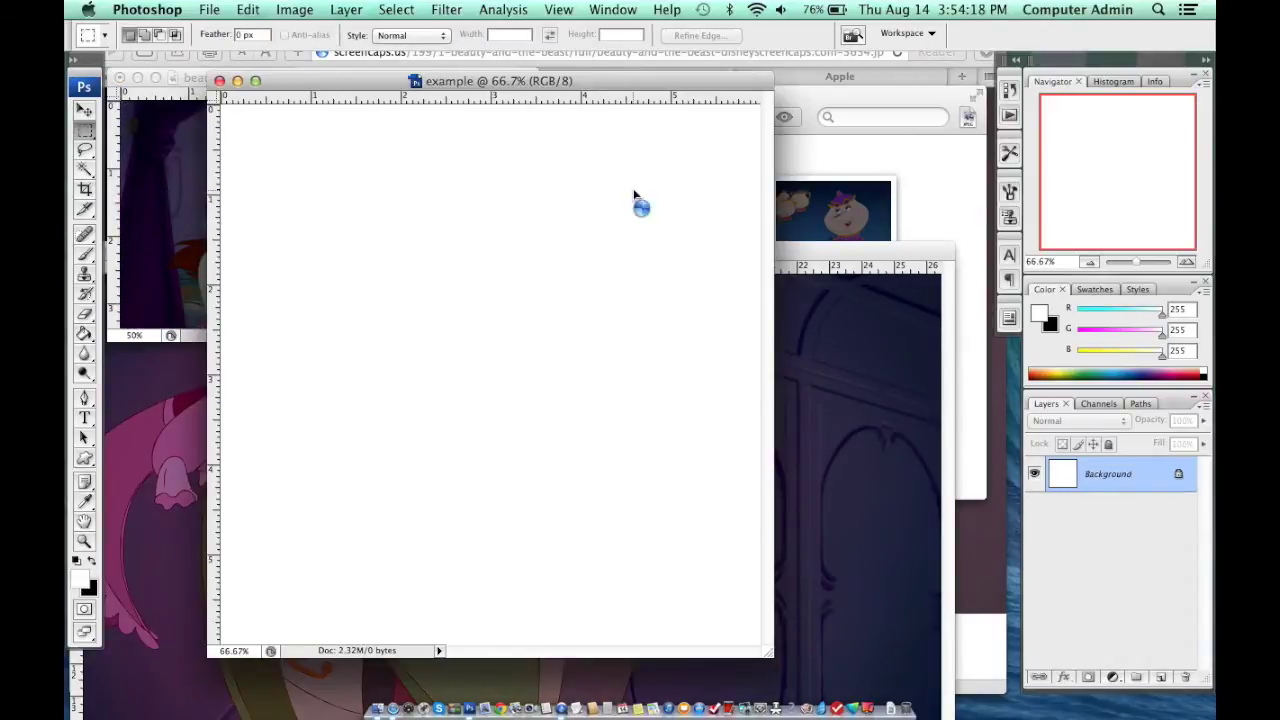
pyautogui.press('super+v')
pyautogui.click(92, 115)
pyautogui.moveTo(466, 428); pyautogui.dragTo(462, 312)
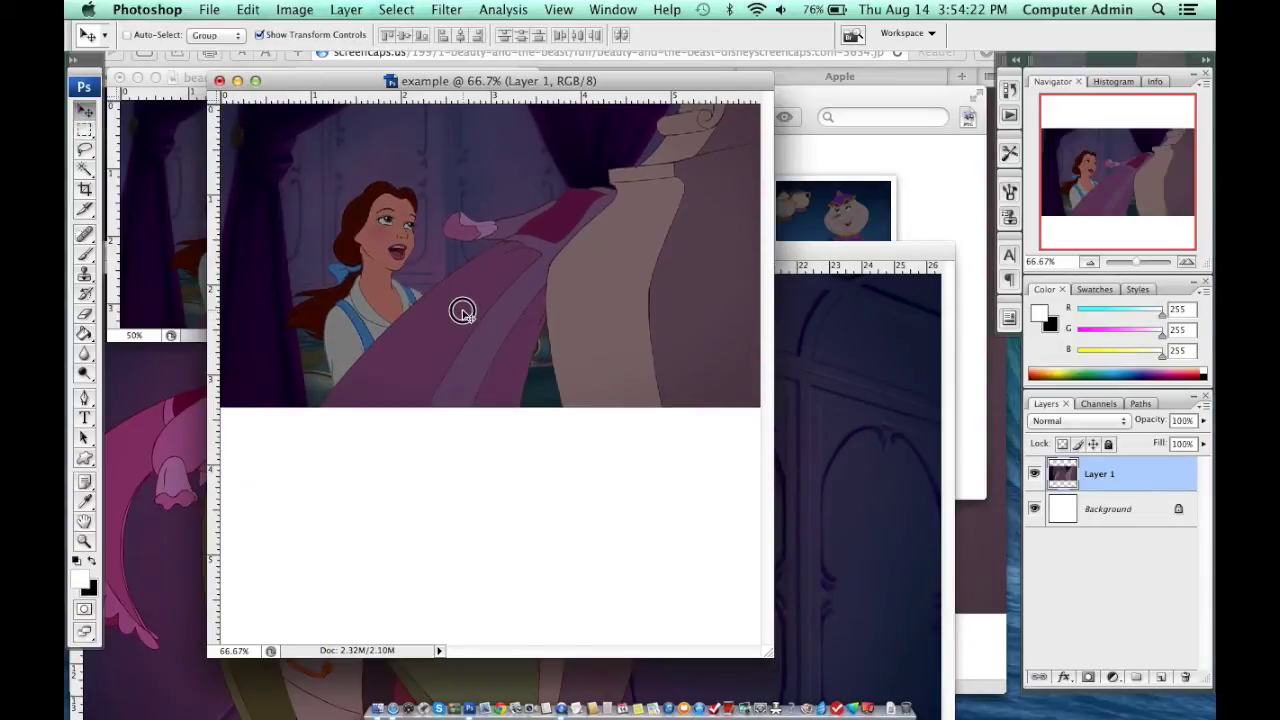
pyautogui.click(880, 452)
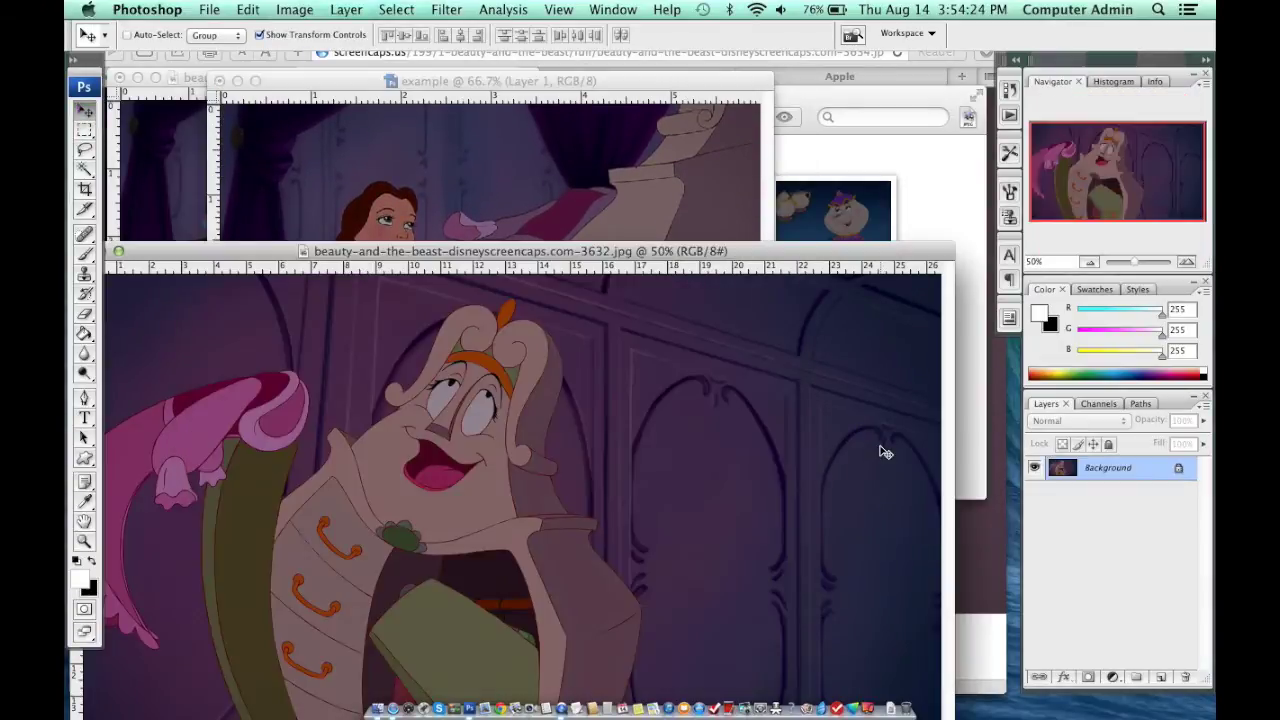
# - Resize the Cogsworth screencap to 150 ppi, 7 by 6 inches (1600×900 px)
pyautogui.moveTo(578, 248); pyautogui.dragTo(512, 58)
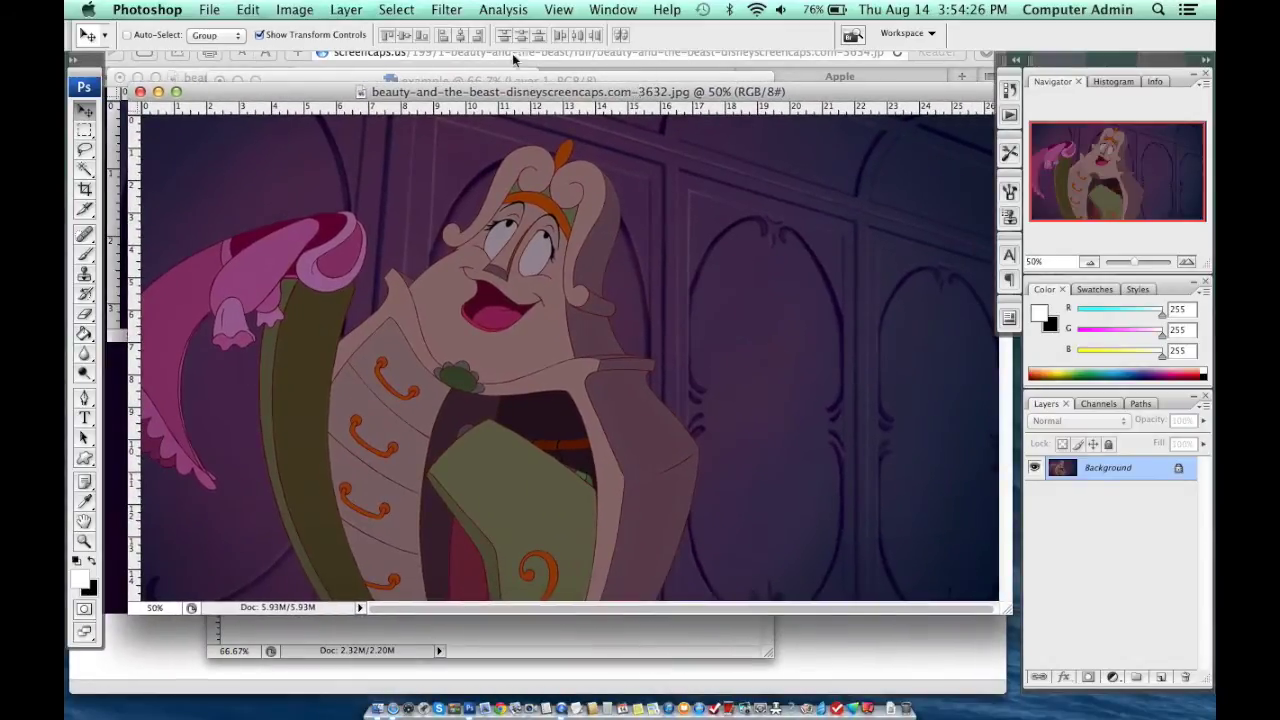
pyautogui.click(293, 9)
pyautogui.click(345, 149)
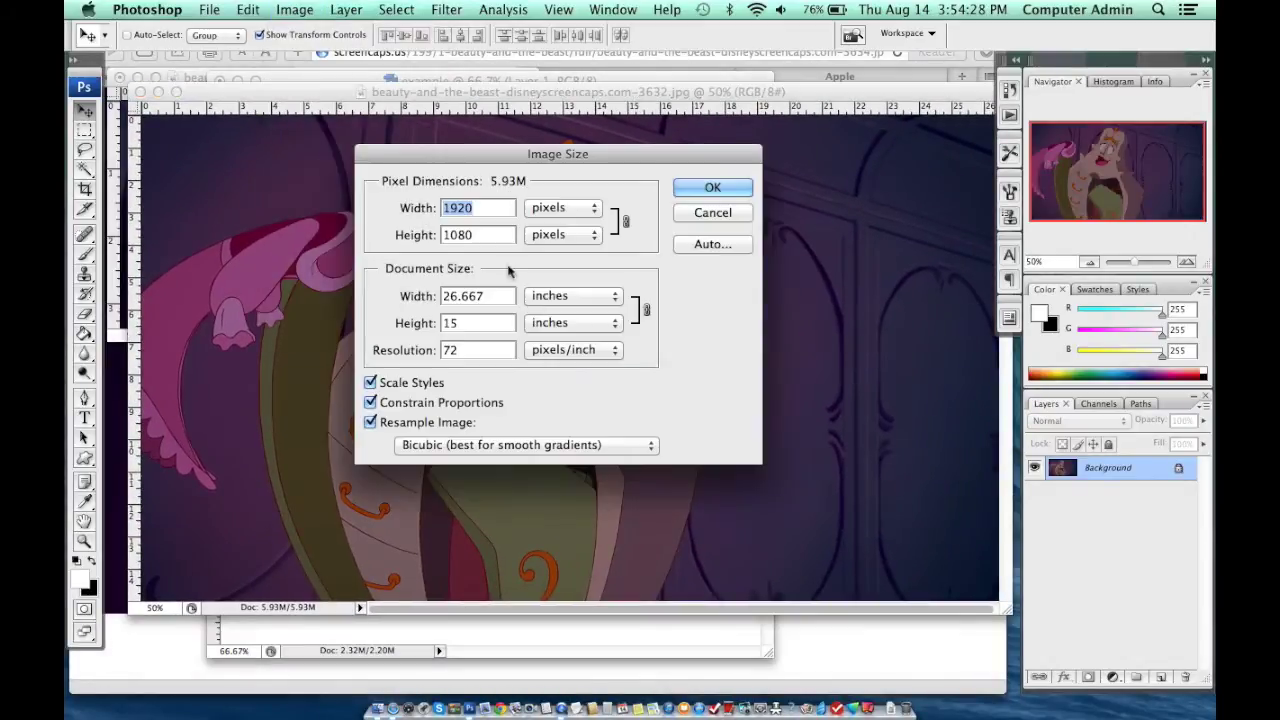
pyautogui.click(379, 349)
pyautogui.write('150')
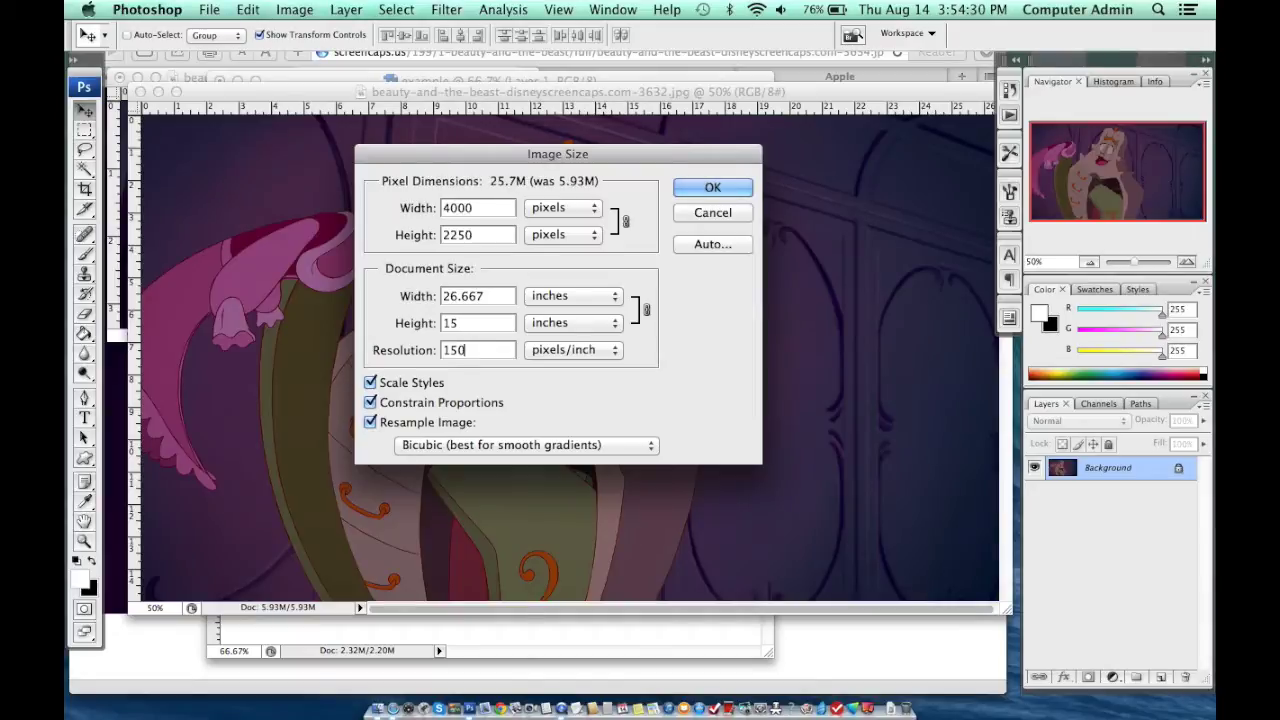
pyautogui.moveTo(484, 295); pyautogui.dragTo(351, 289)
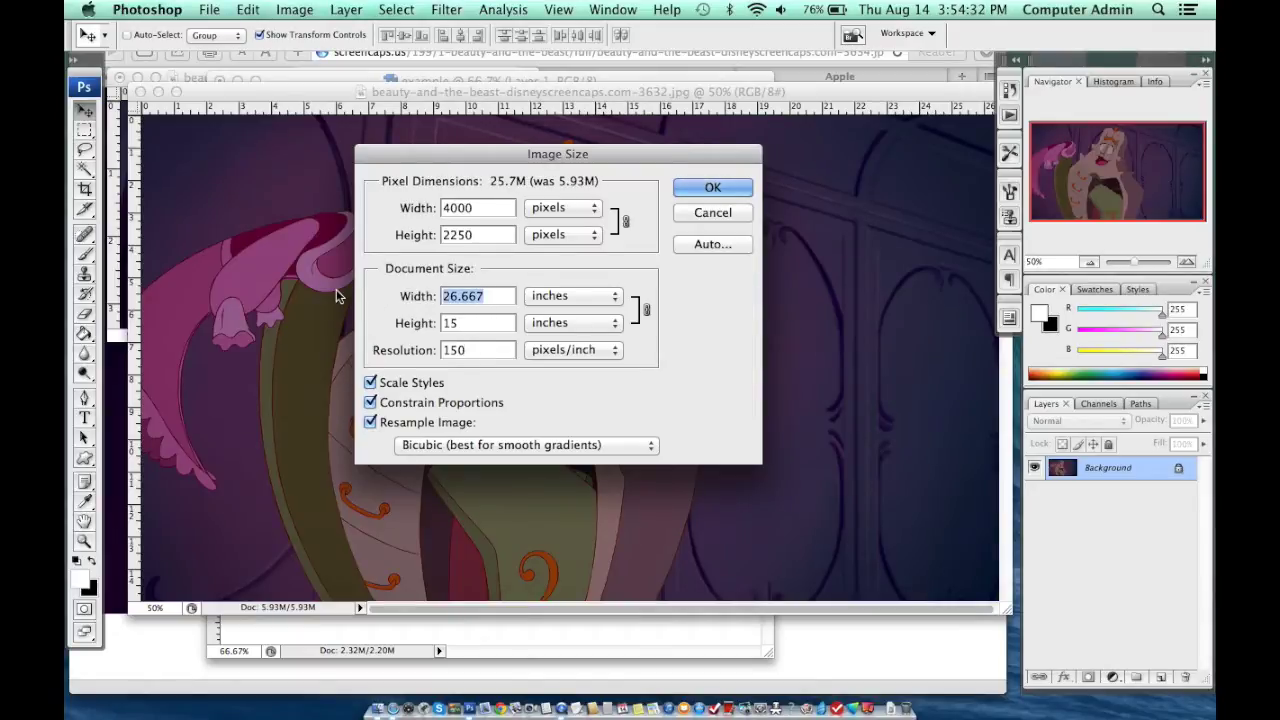
pyautogui.write('7')
pyautogui.moveTo(492, 322); pyautogui.dragTo(410, 320)
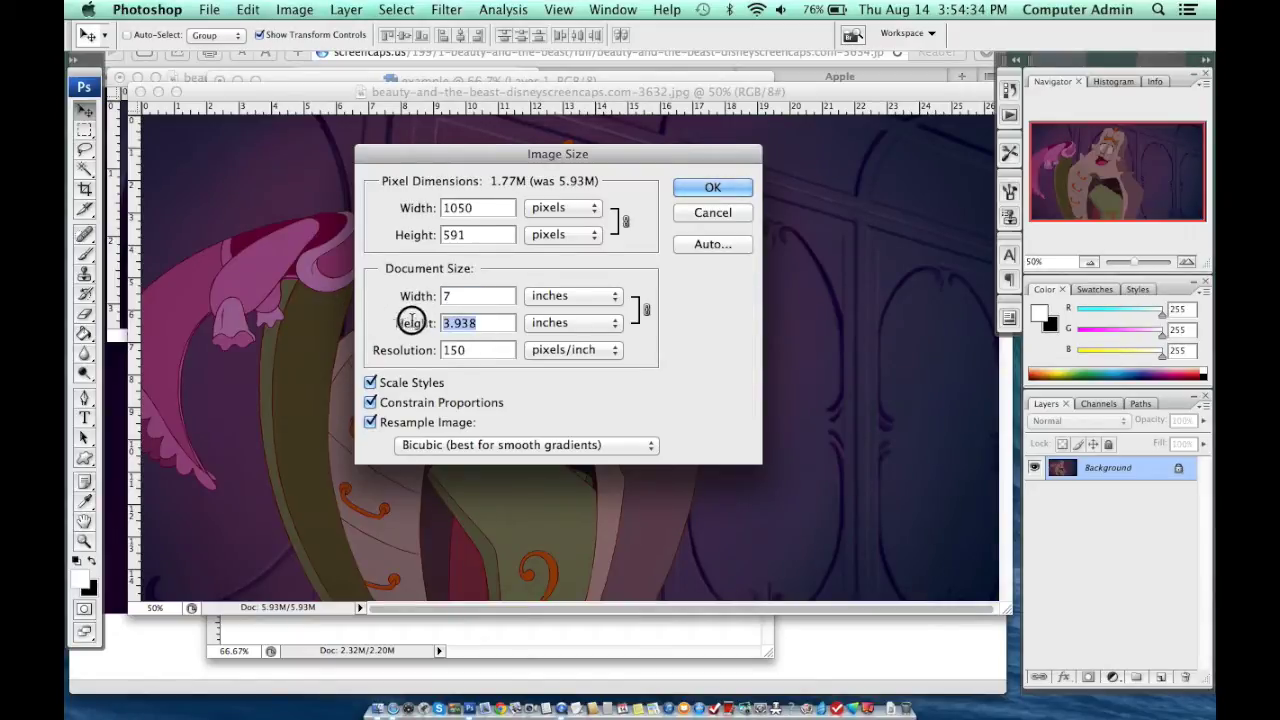
pyautogui.write('6')
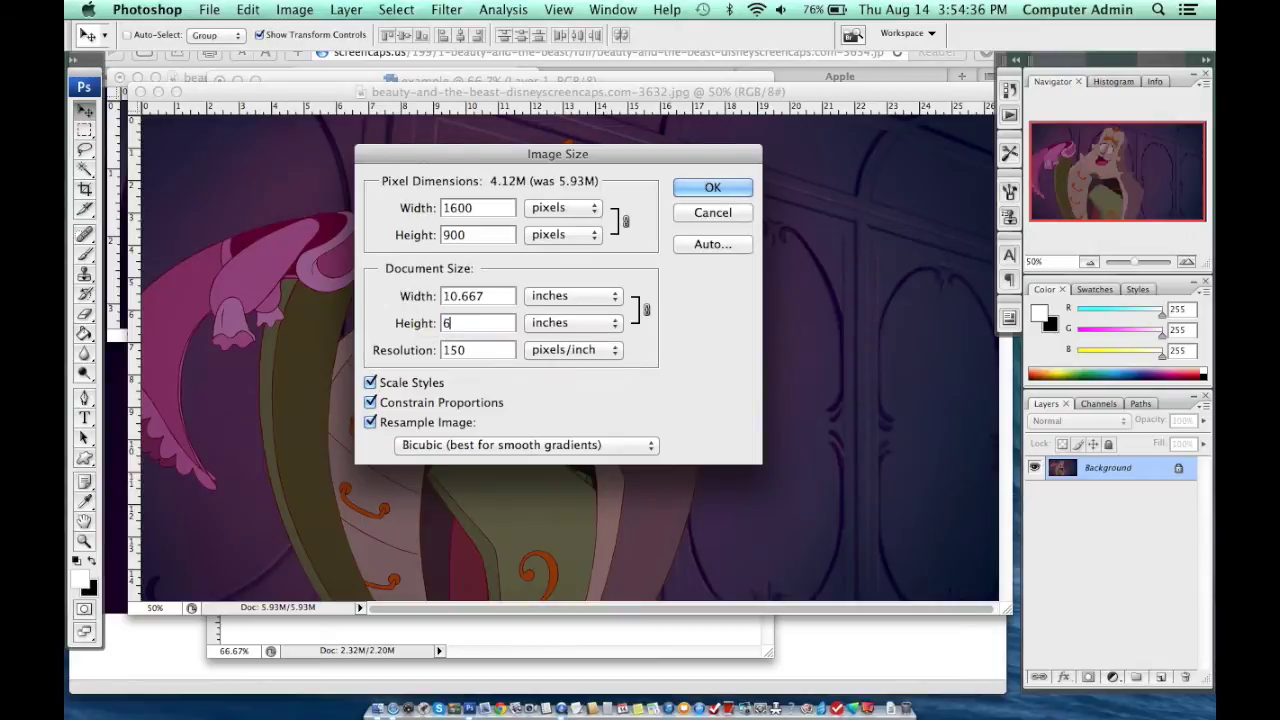
pyautogui.click(714, 190)
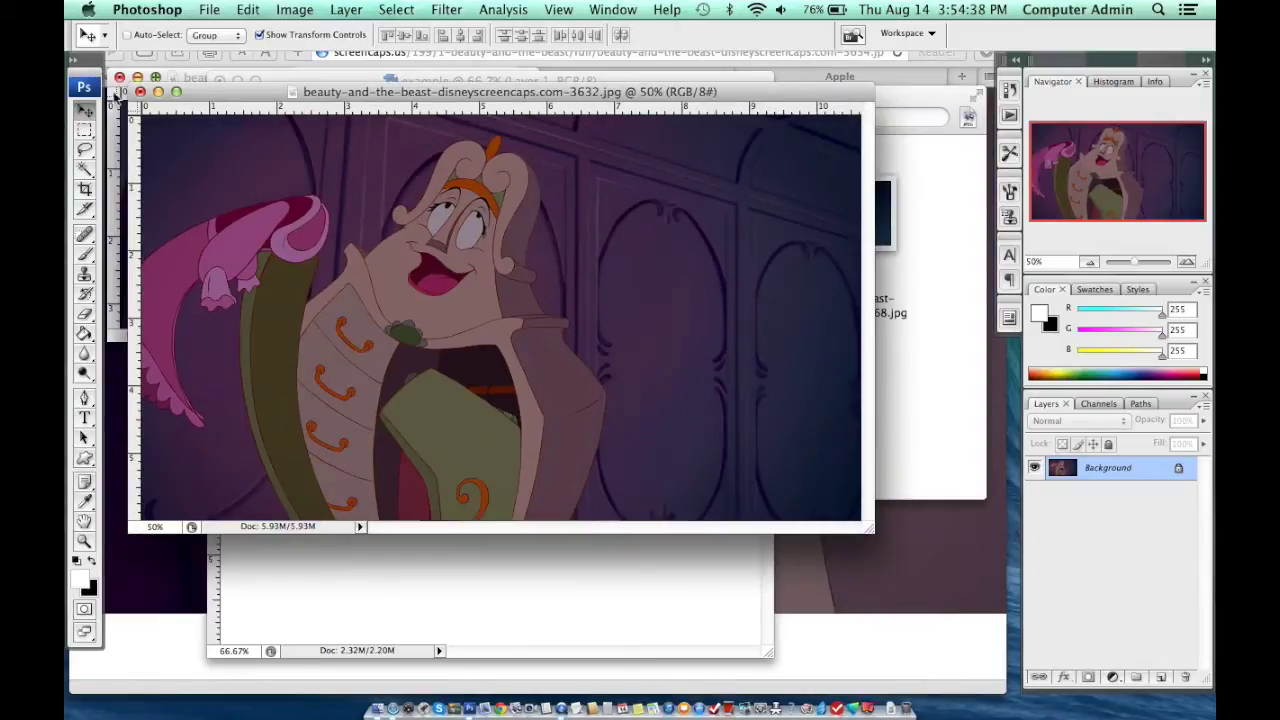
# - Copy the Cogsworth image into 'example' as Layer 2 and shift it left and up
pyautogui.click(88, 131)
pyautogui.press('super+a')
pyautogui.press('super+c')
pyautogui.click(394, 578)
pyautogui.press('super+v')
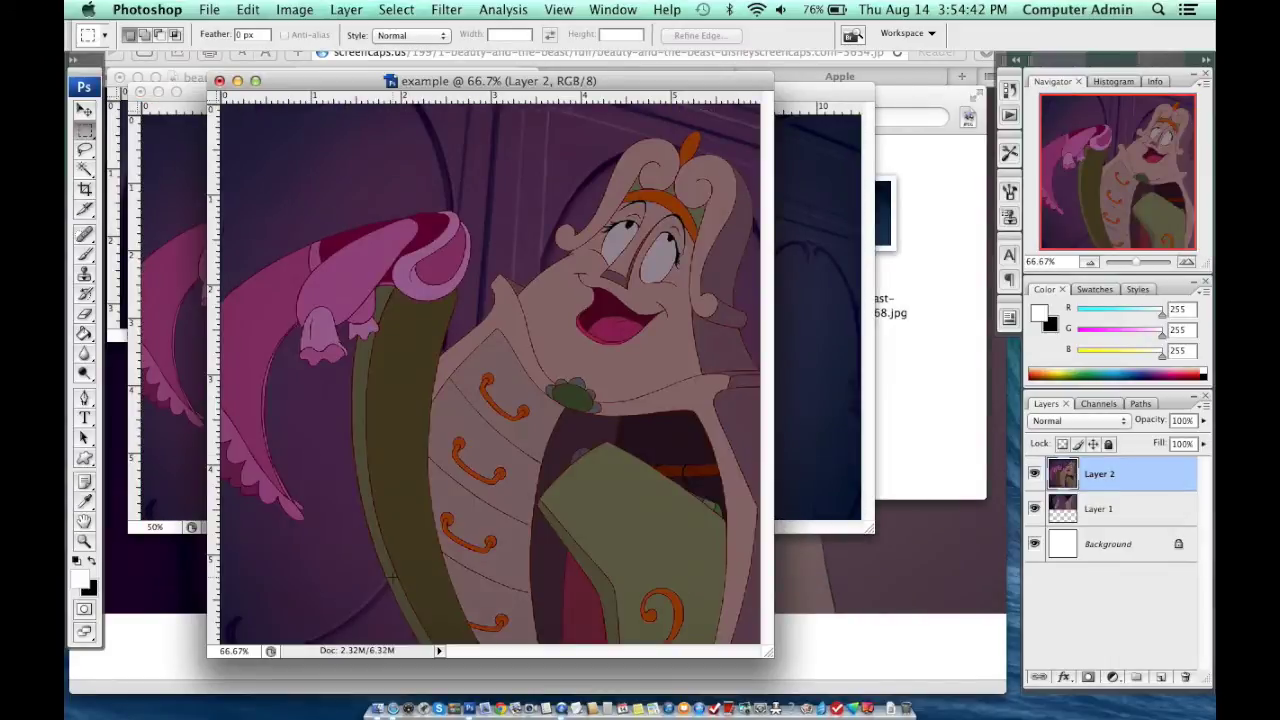
pyautogui.click(85, 113)
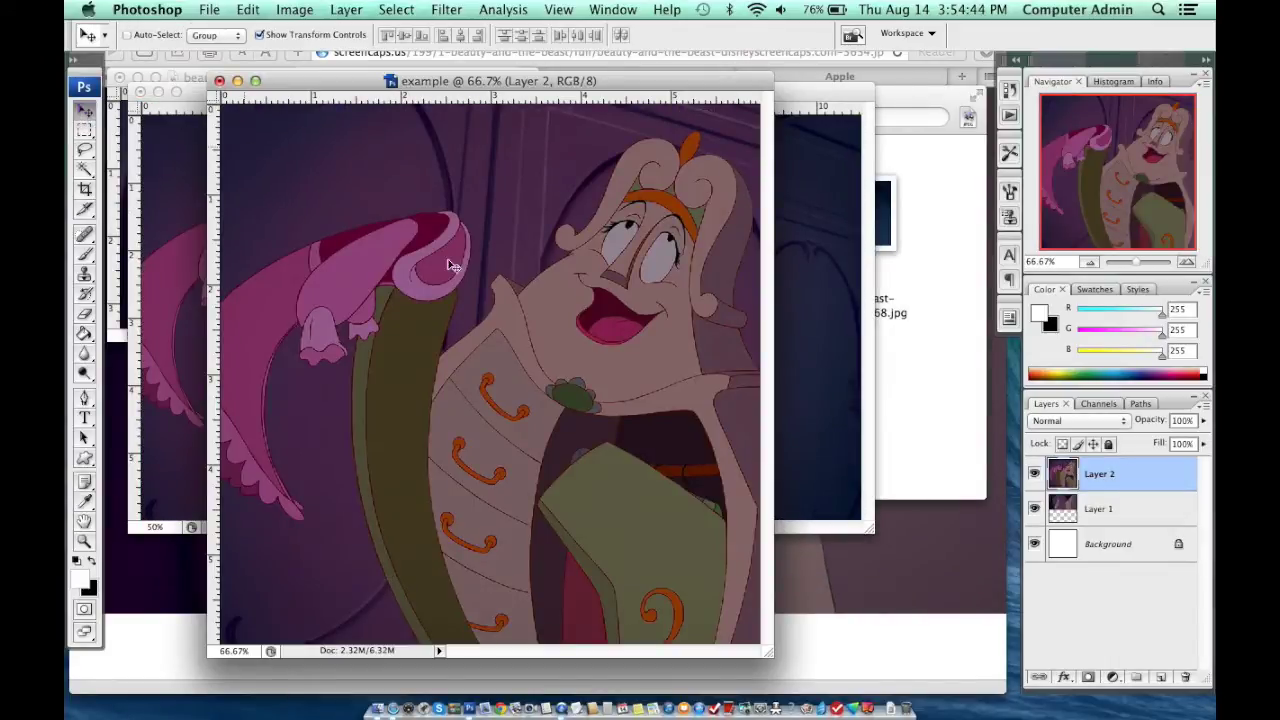
pyautogui.moveTo(594, 302); pyautogui.dragTo(409, 292)
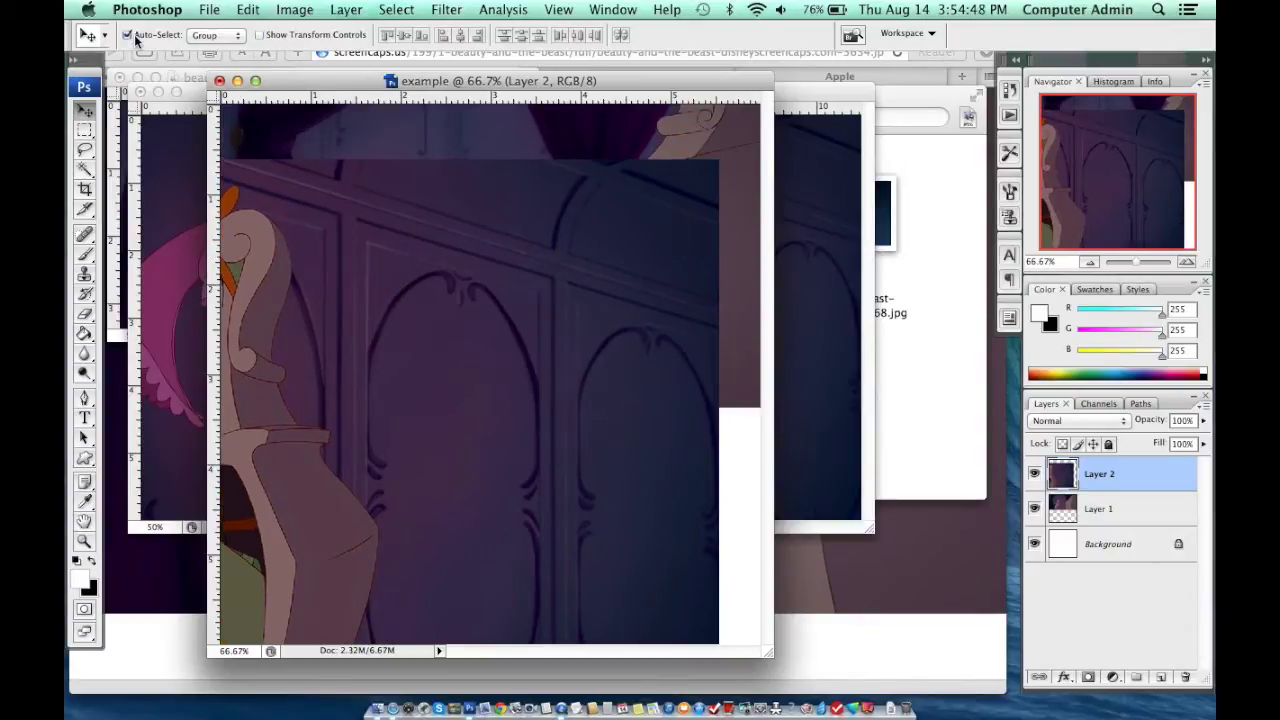
# - Reposition the layers, moving Cogsworth lower and Belle slightly higher
pyautogui.moveTo(488, 259); pyautogui.dragTo(488, 325)
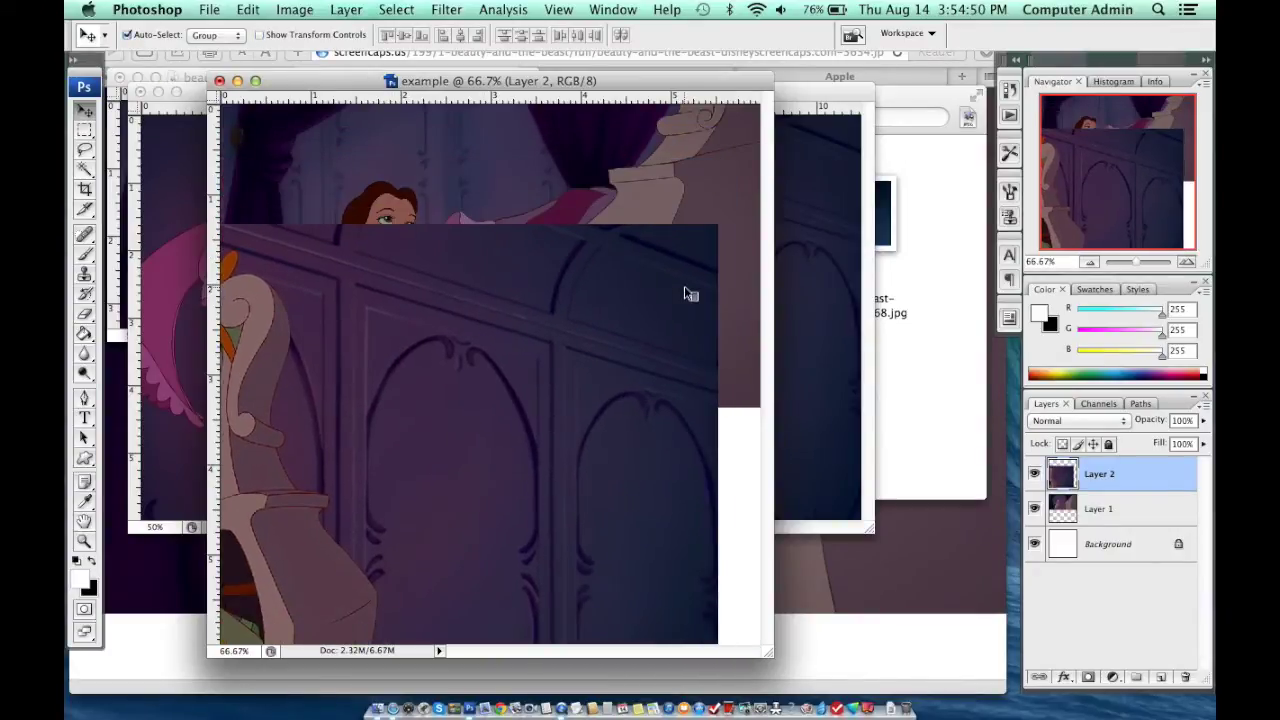
pyautogui.moveTo(715, 222)
pyautogui.mouseDown()
pyautogui.moveTo(694, 240)
pyautogui.moveTo(714, 209)
pyautogui.mouseUp()
pyautogui.click(505, 247)
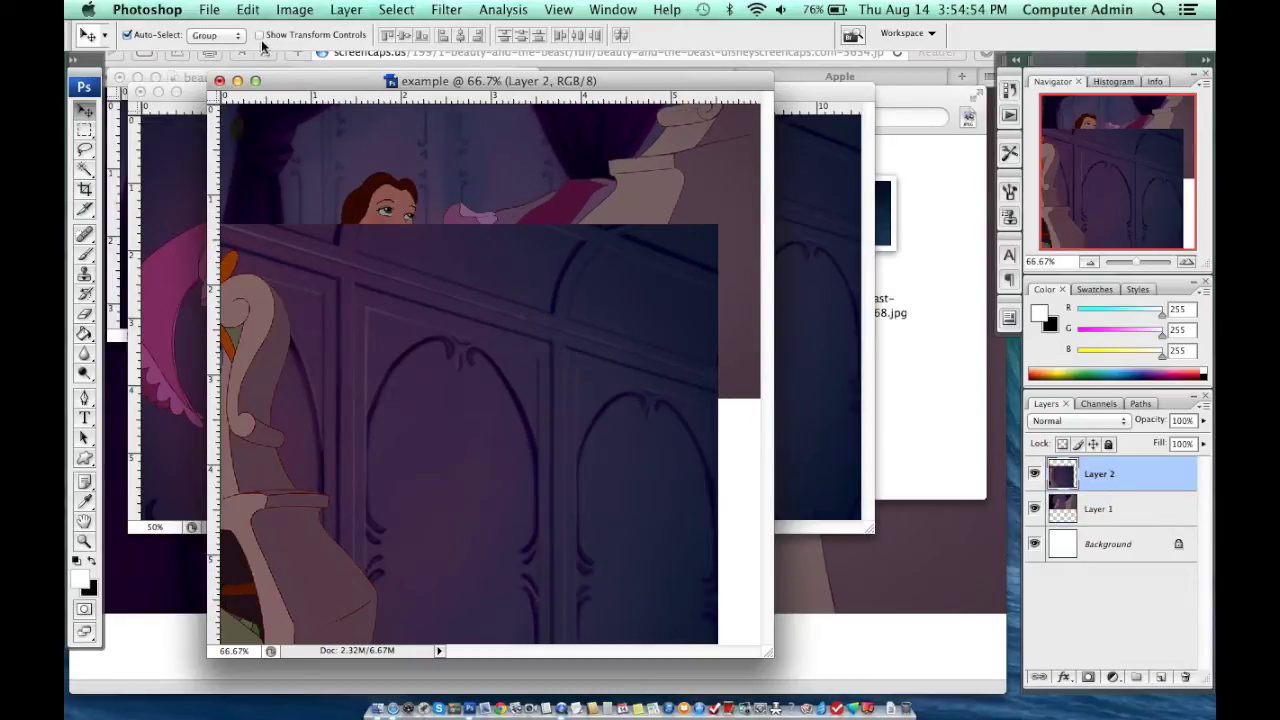
pyautogui.moveTo(690, 243); pyautogui.dragTo(671, 220)
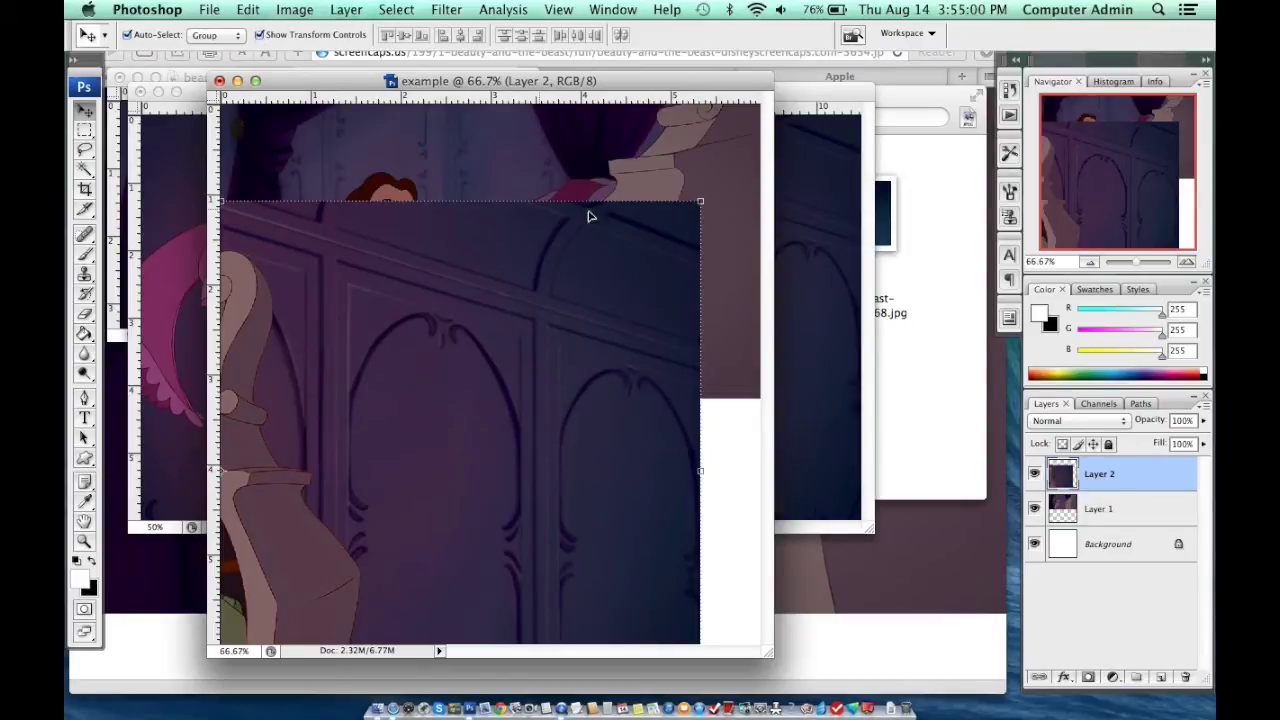
# - Free Transform Layer 2 to about 75% and place it across the lower canvas
pyautogui.moveTo(700, 201); pyautogui.dragTo(294, 433)
pyautogui.moveTo(297, 479); pyautogui.dragTo(731, 398)
pyautogui.moveTo(743, 347); pyautogui.dragTo(719, 281)
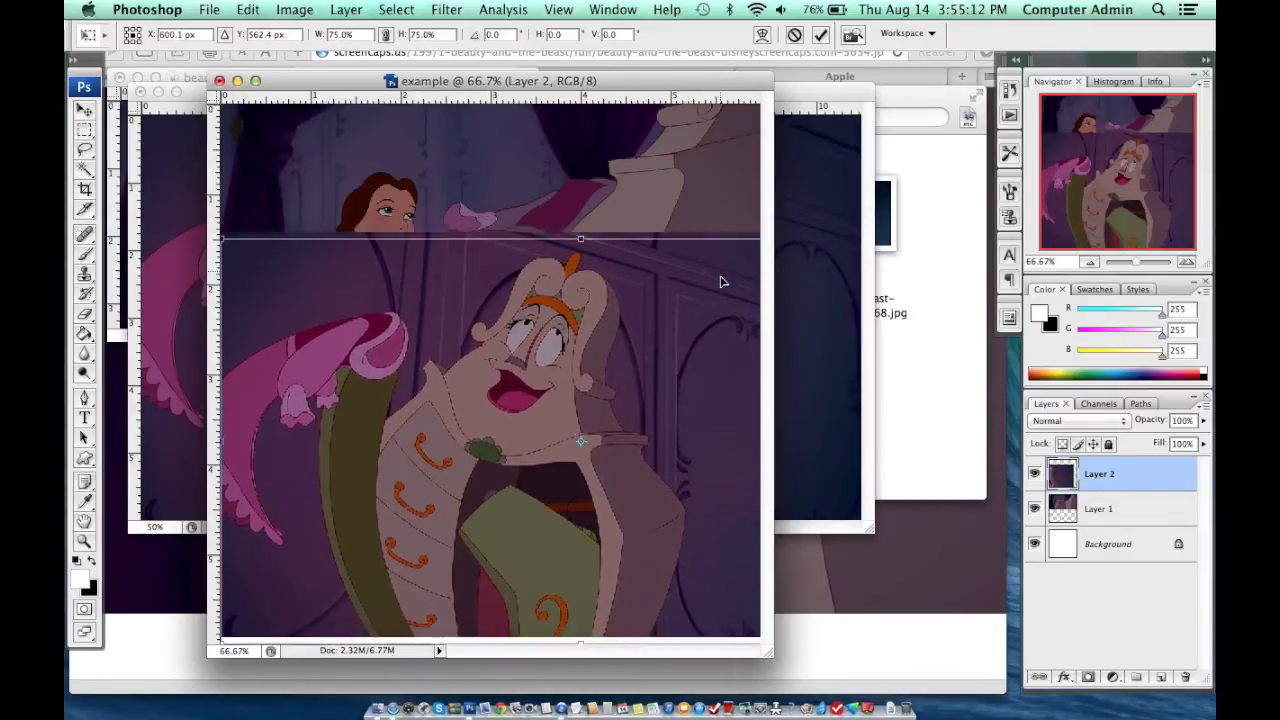
pyautogui.click(84, 133)
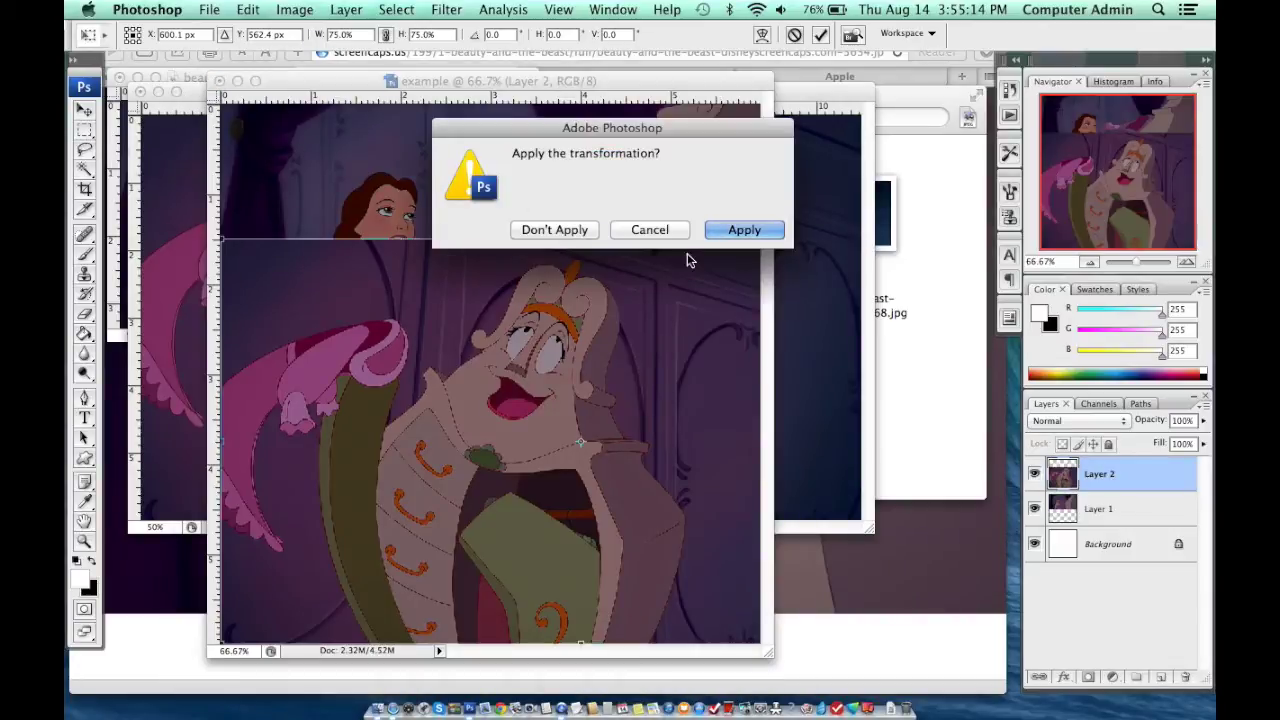
# - Apply the transform, add a layer mask to Layer 2, and erase its top to reveal Belle
pyautogui.click(744, 230)
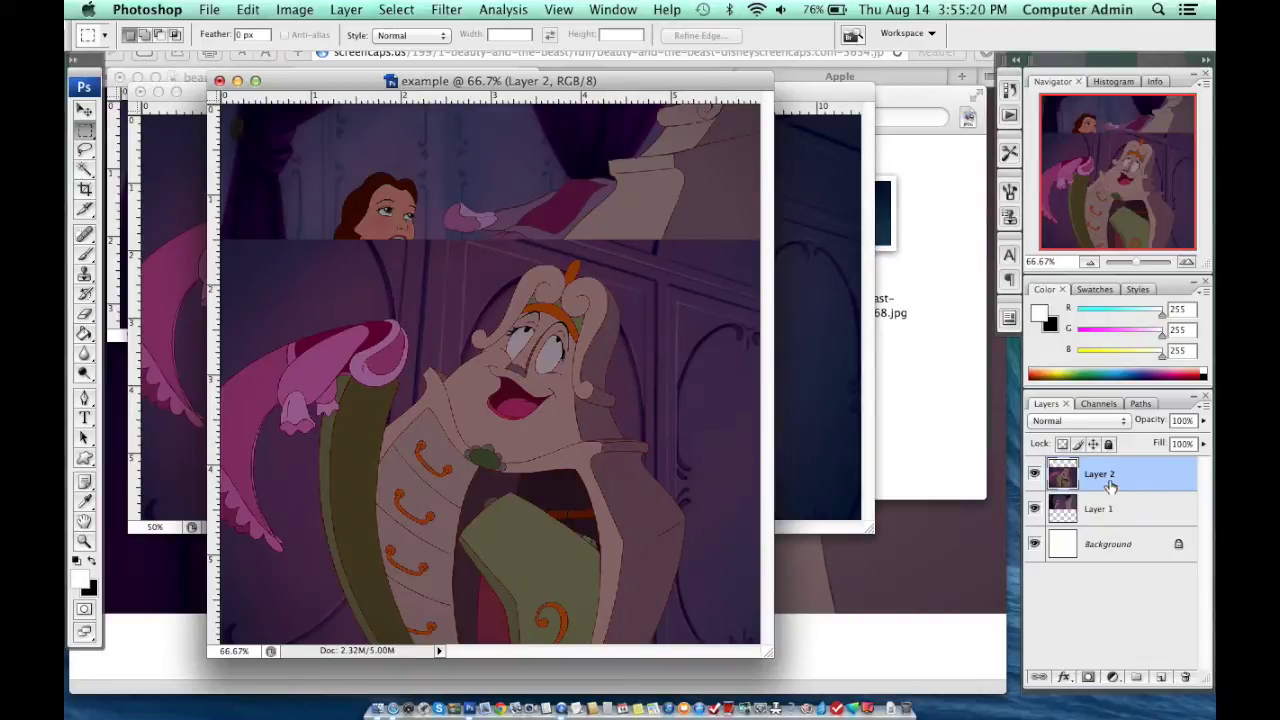
pyautogui.click(1085, 678)
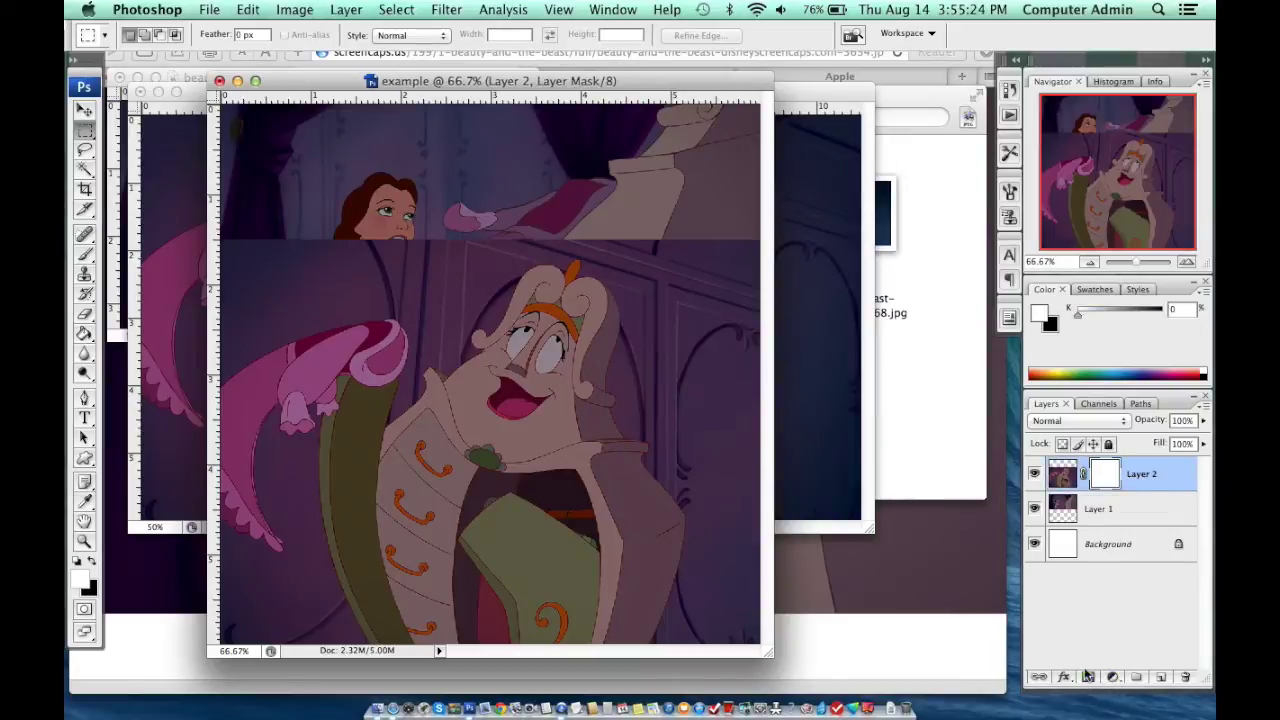
pyautogui.click(86, 256)
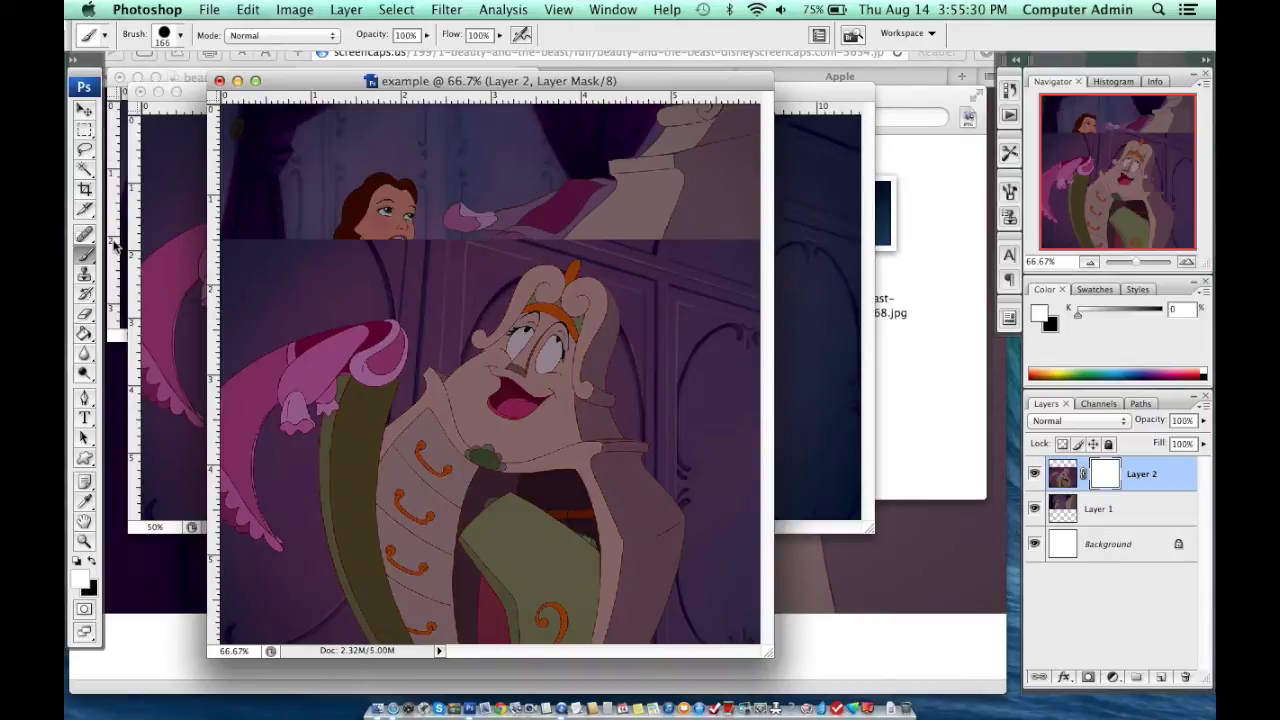
pyautogui.click(86, 314)
pyautogui.moveTo(363, 253)
pyautogui.mouseDown()
pyautogui.moveTo(267, 279)
pyautogui.moveTo(379, 226)
pyautogui.moveTo(244, 232)
pyautogui.mouseUp()
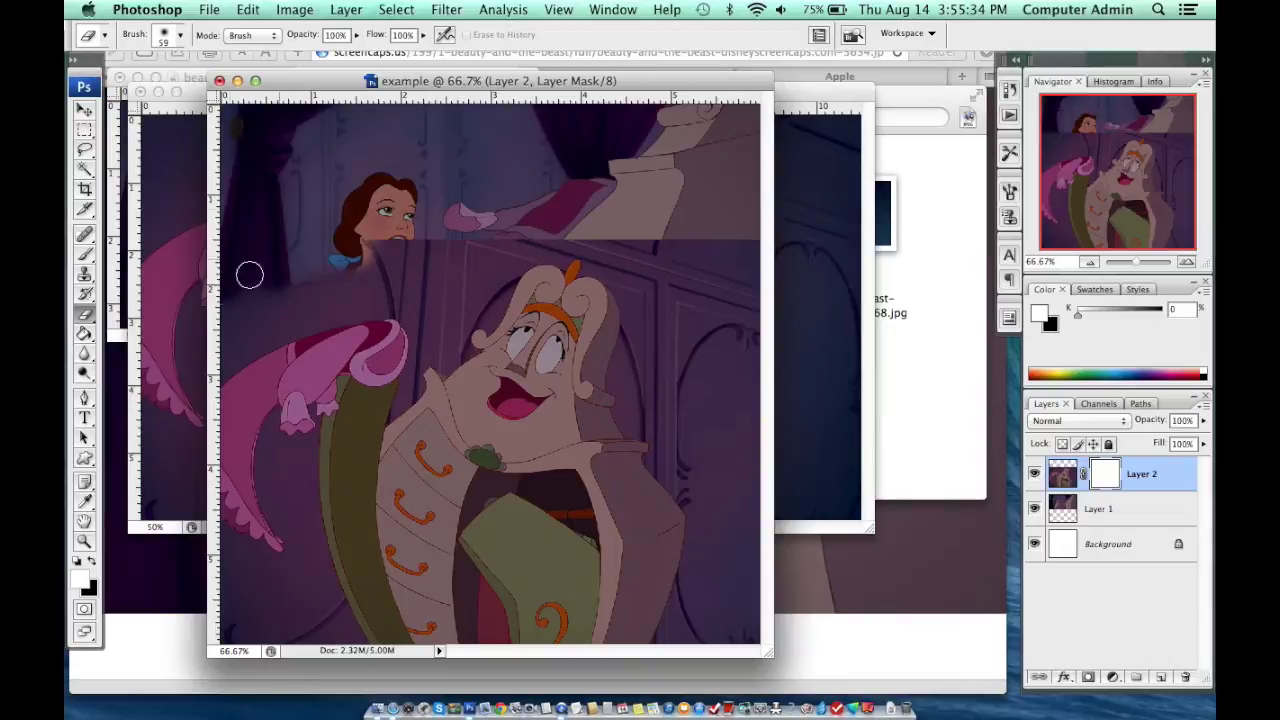
pyautogui.moveTo(380, 242)
pyautogui.mouseDown()
pyautogui.moveTo(457, 229)
pyautogui.moveTo(429, 251)
pyautogui.moveTo(255, 272)
pyautogui.mouseUp()
pyautogui.click(179, 35)
pyautogui.click(176, 42)
pyautogui.click(176, 42)
pyautogui.moveTo(400, 250)
pyautogui.mouseDown()
pyautogui.moveTo(552, 216)
pyautogui.moveTo(641, 244)
pyautogui.moveTo(658, 265)
pyautogui.moveTo(469, 260)
pyautogui.mouseUp()
# - Zoom in and paint the mask back over Cogsworth's head with a 45 px brush
pyautogui.press('z')
pyautogui.click(469, 260)
pyautogui.press('b')
pyautogui.click(176, 35)
pyautogui.doubleClick(124, 246)
pyautogui.moveTo(440, 440); pyautogui.dragTo(590, 320)
pyautogui.moveTo(440, 360)
pyautogui.mouseDown()
pyautogui.moveTo(600, 260)
pyautogui.moveTo(660, 400)
pyautogui.moveTo(470, 400)
pyautogui.mouseUp()
pyautogui.click(176, 35)
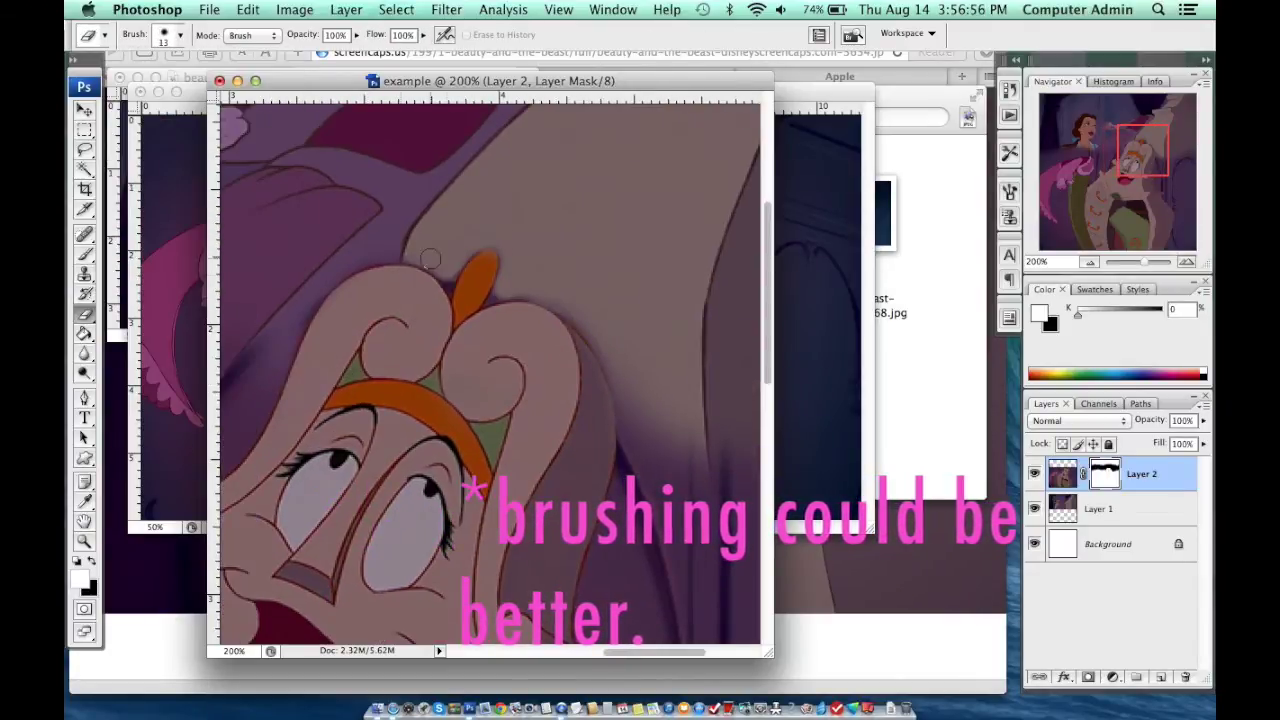
pyautogui.press('z')
pyautogui.press('super+0')
# - At 800% zoom, erase along the edge of Cogsworth's orange crest with a small brush
pyautogui.click(615, 285)
pyautogui.click(430, 295)
pyautogui.press('e')
pyautogui.click(176, 35)
pyautogui.click(125, 208)
pyautogui.press('Return')
pyautogui.moveTo(443, 347)
pyautogui.mouseDown()
pyautogui.moveTo(495, 312)
pyautogui.moveTo(609, 443)
pyautogui.mouseUp()
pyautogui.hscroll(5, 612, 443)
pyautogui.click(176, 35)
pyautogui.press('Return')
pyautogui.hscroll(-5, 624, 455)
# - Switch to a 7 px brush, zoom out to fit the canvas, and return to the eraser
pyautogui.press('b')
pyautogui.click(176, 35)
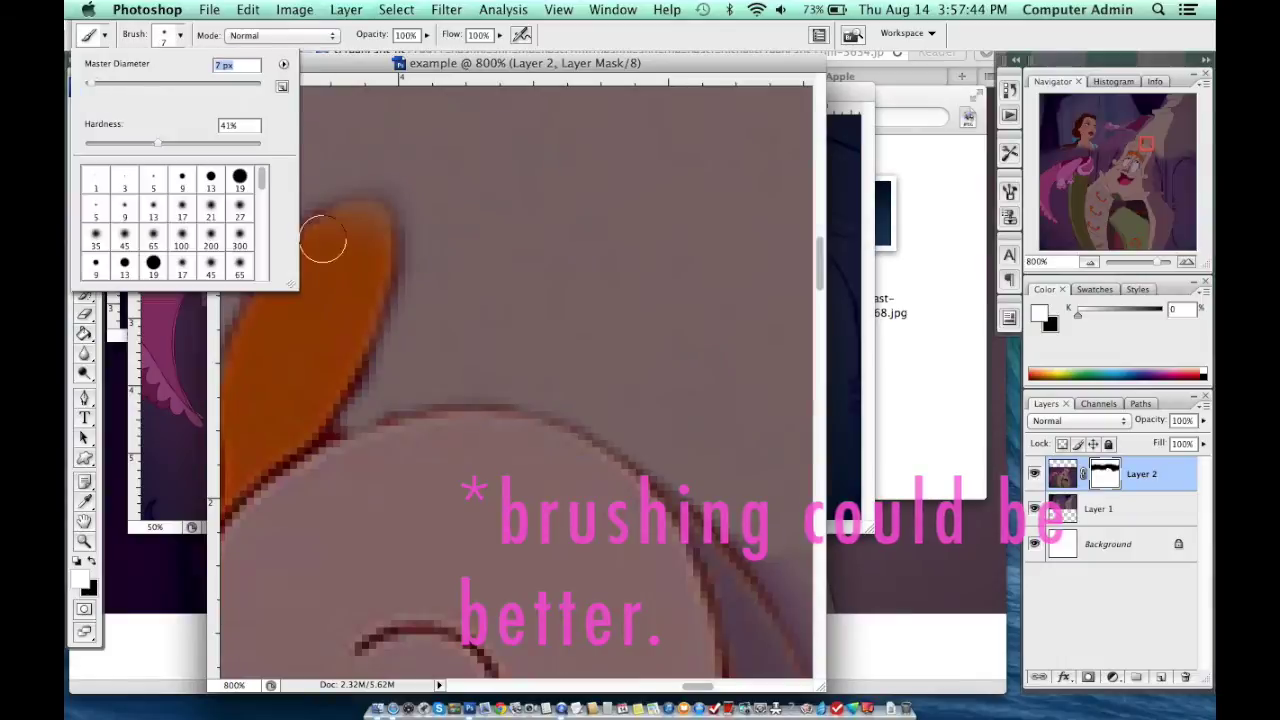
pyautogui.press('Return')
pyautogui.press('super+0')
pyautogui.press('e')
pyautogui.click(176, 35)
pyautogui.press('Return')
# - Brighten Layer 1 (Belle) by raising its Curves
pyautogui.click(1130, 510)
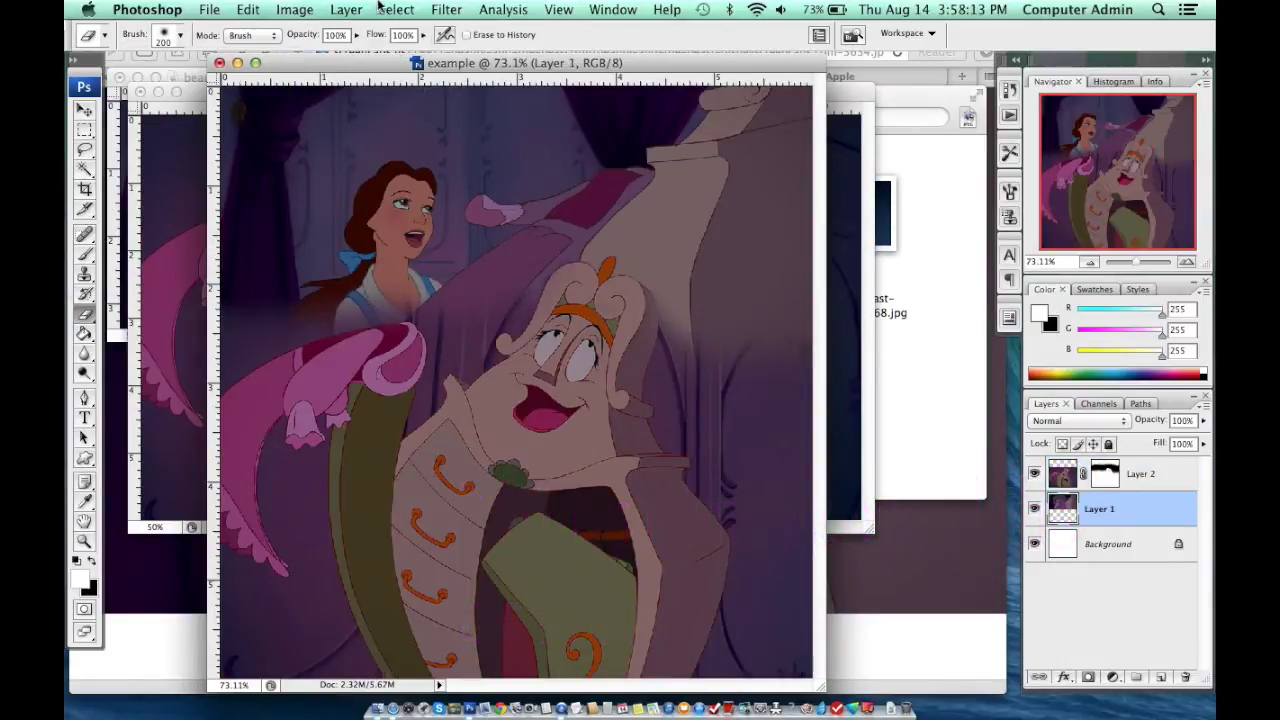
pyautogui.click(326, 7)
pyautogui.moveTo(295, 10)
pyautogui.moveTo(298, 60)
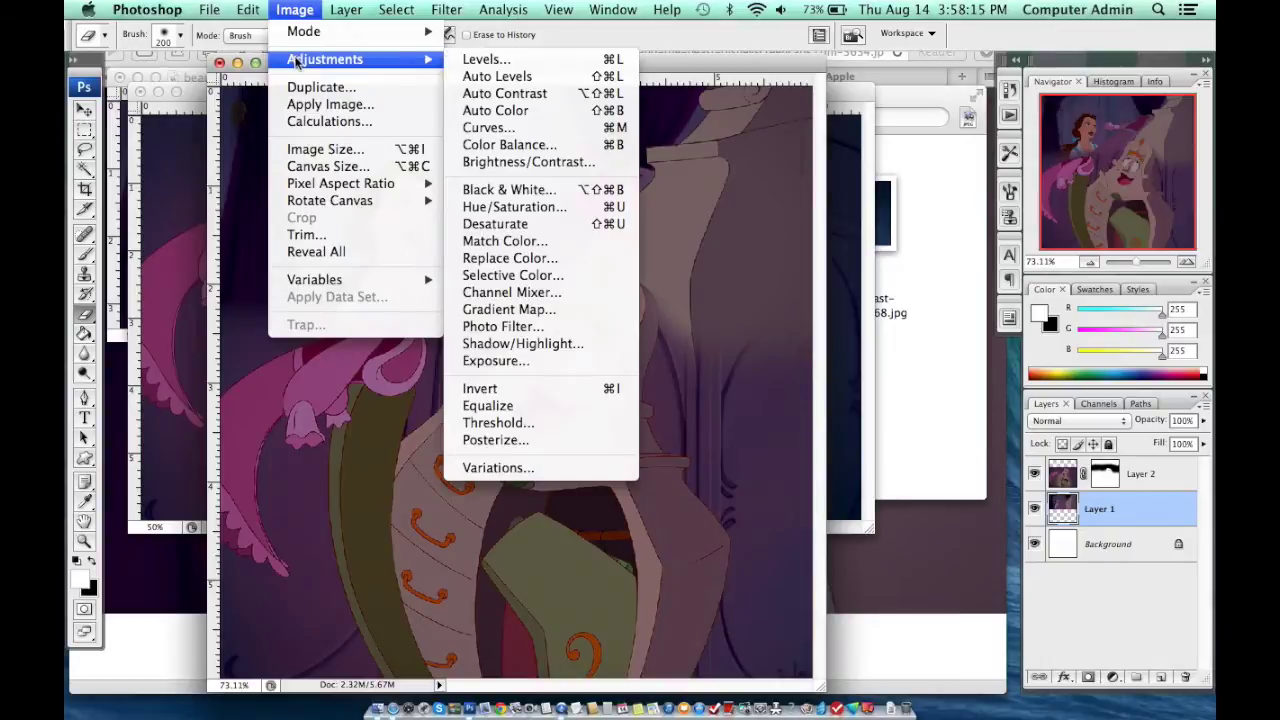
pyautogui.click(511, 128)
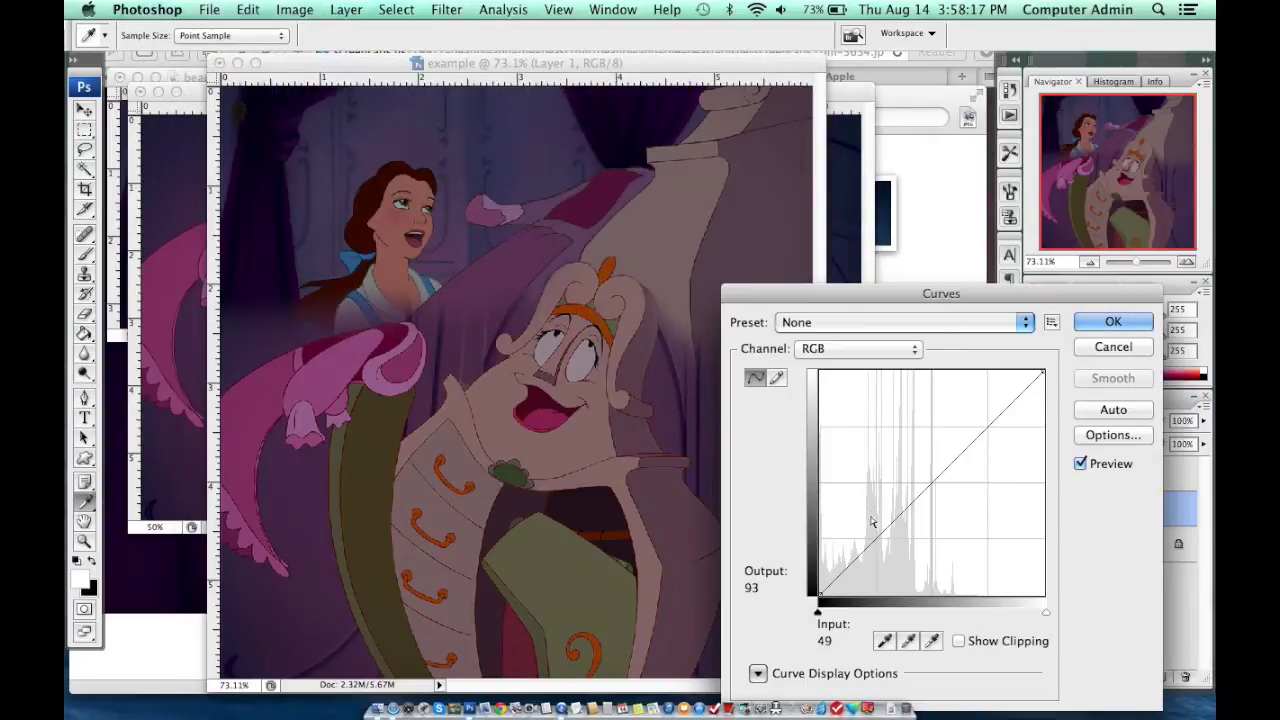
pyautogui.moveTo(878, 535); pyautogui.dragTo(866, 494)
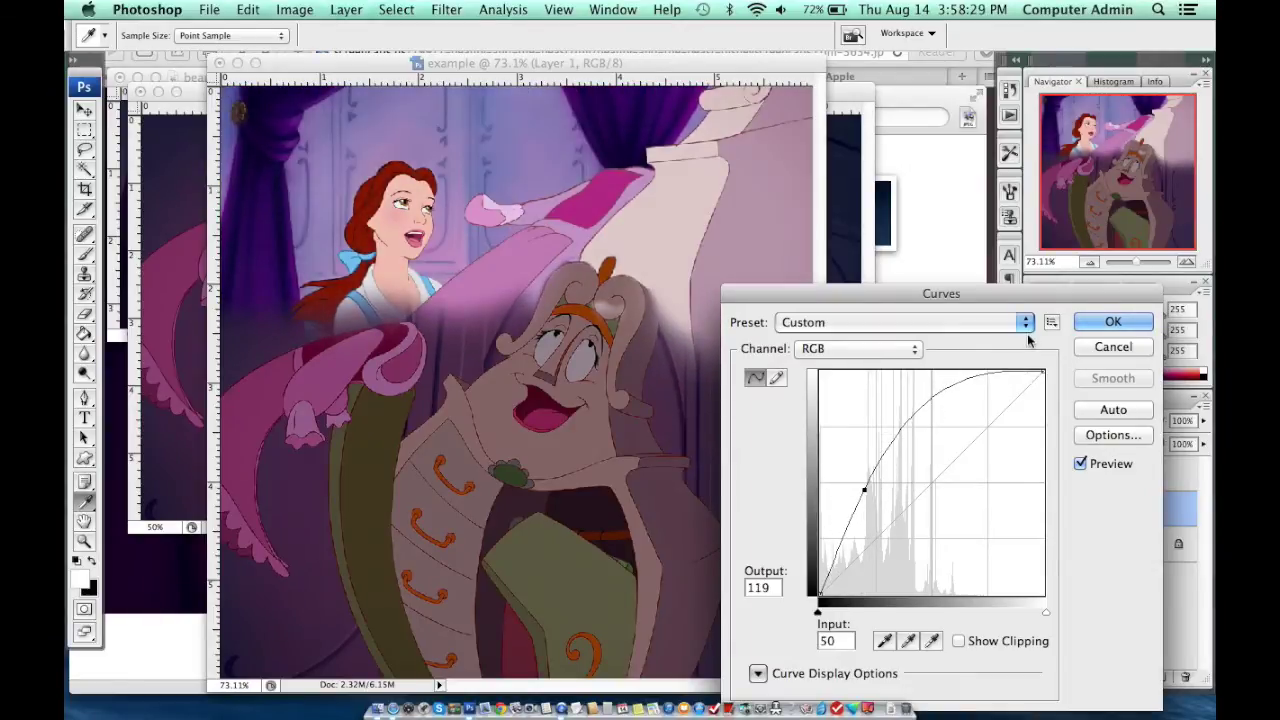
pyautogui.click(1103, 321)
# - Target Layer 2's mask with an 80 px brush, then reselect Layer 2
pyautogui.click(1110, 474)
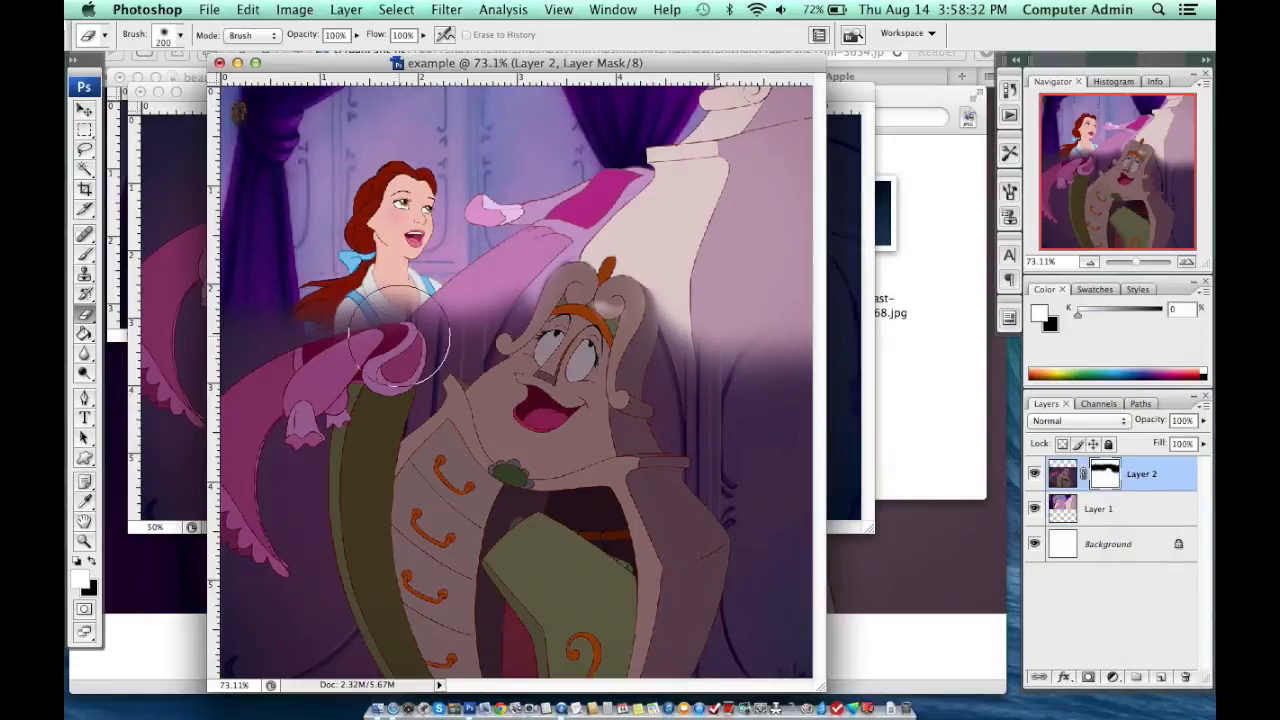
pyautogui.click(85, 251)
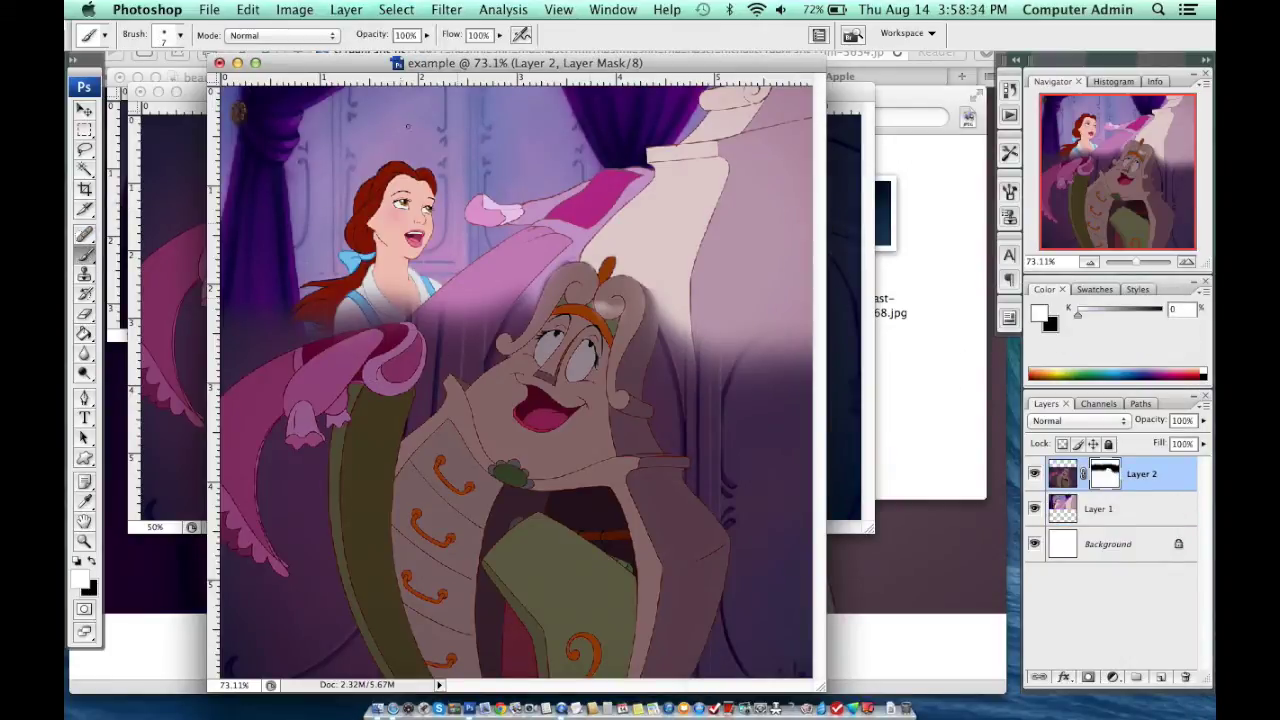
pyautogui.click(180, 35)
pyautogui.moveTo(172, 87); pyautogui.dragTo(155, 79)
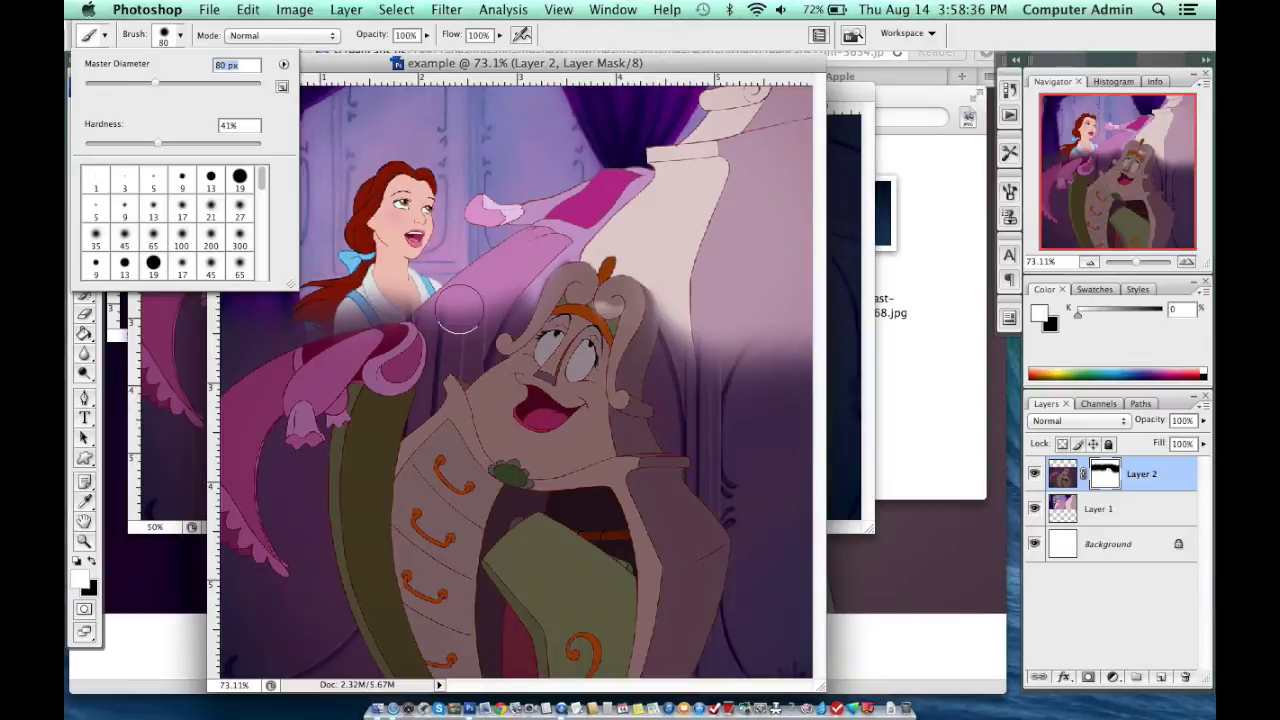
pyautogui.click(607, 319)
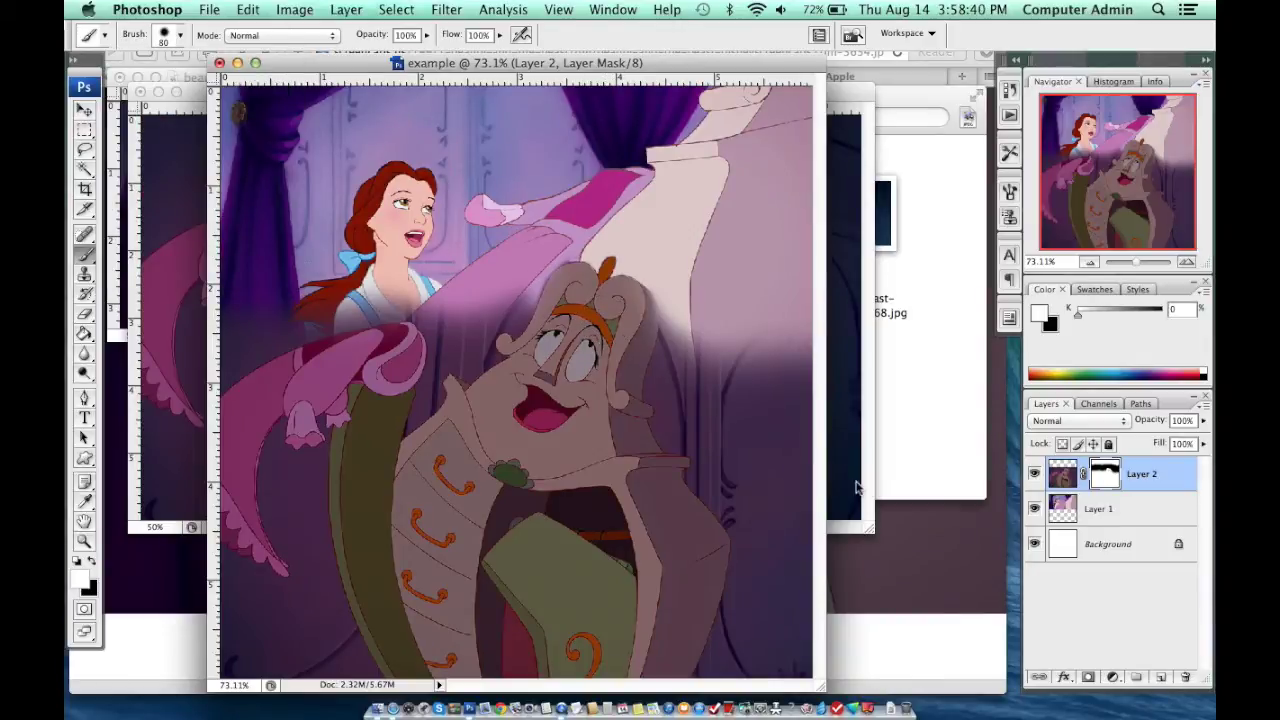
pyautogui.click(1085, 510)
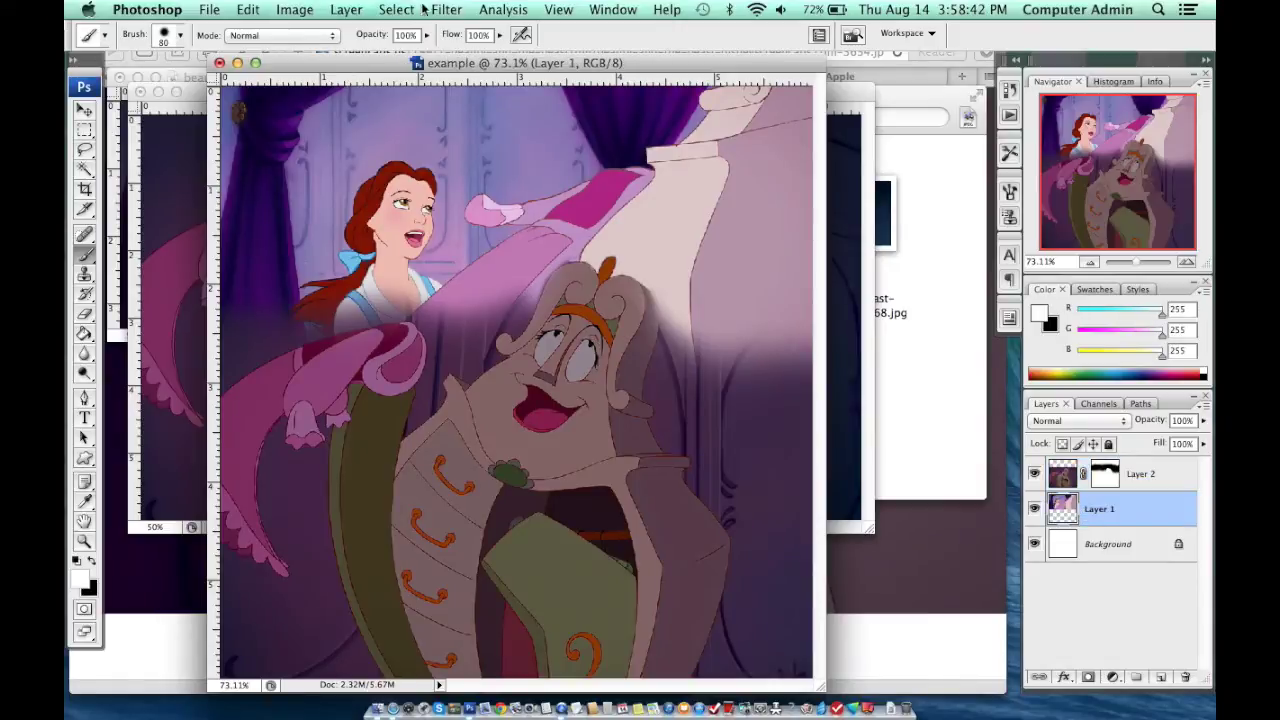
pyautogui.click(1177, 475)
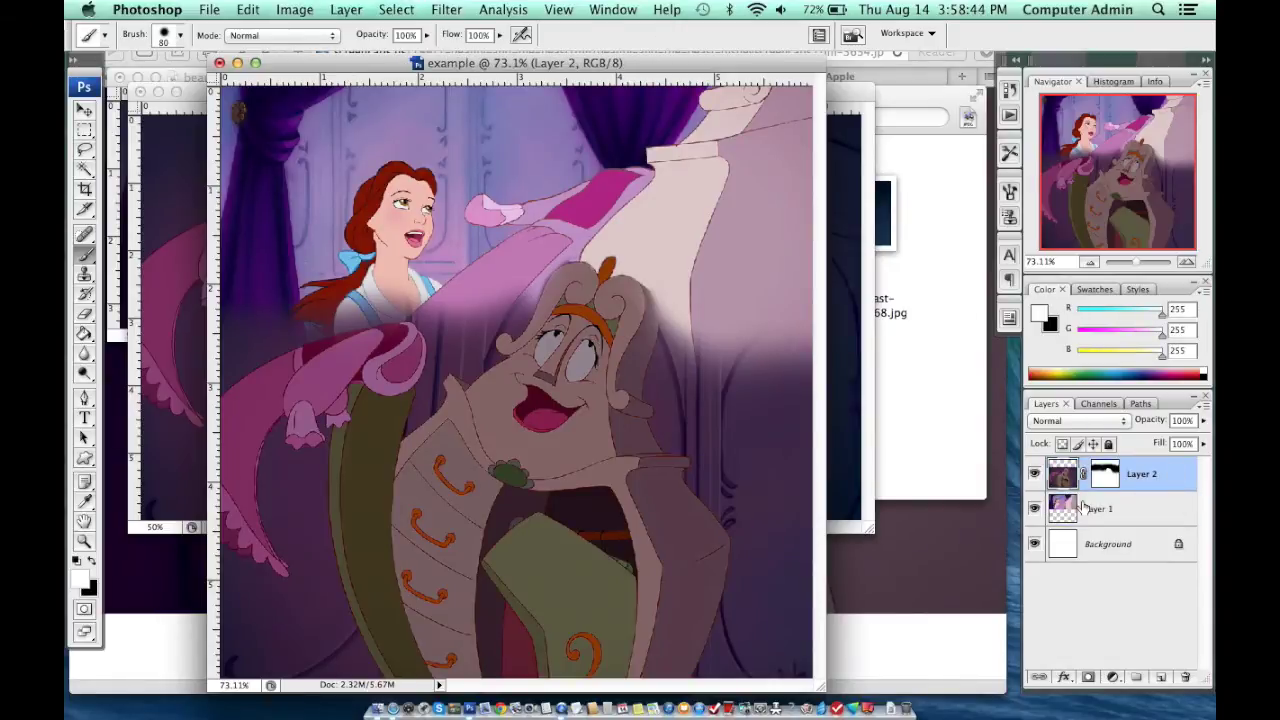
pyautogui.click(396, 10)
pyautogui.moveTo(305, 13)
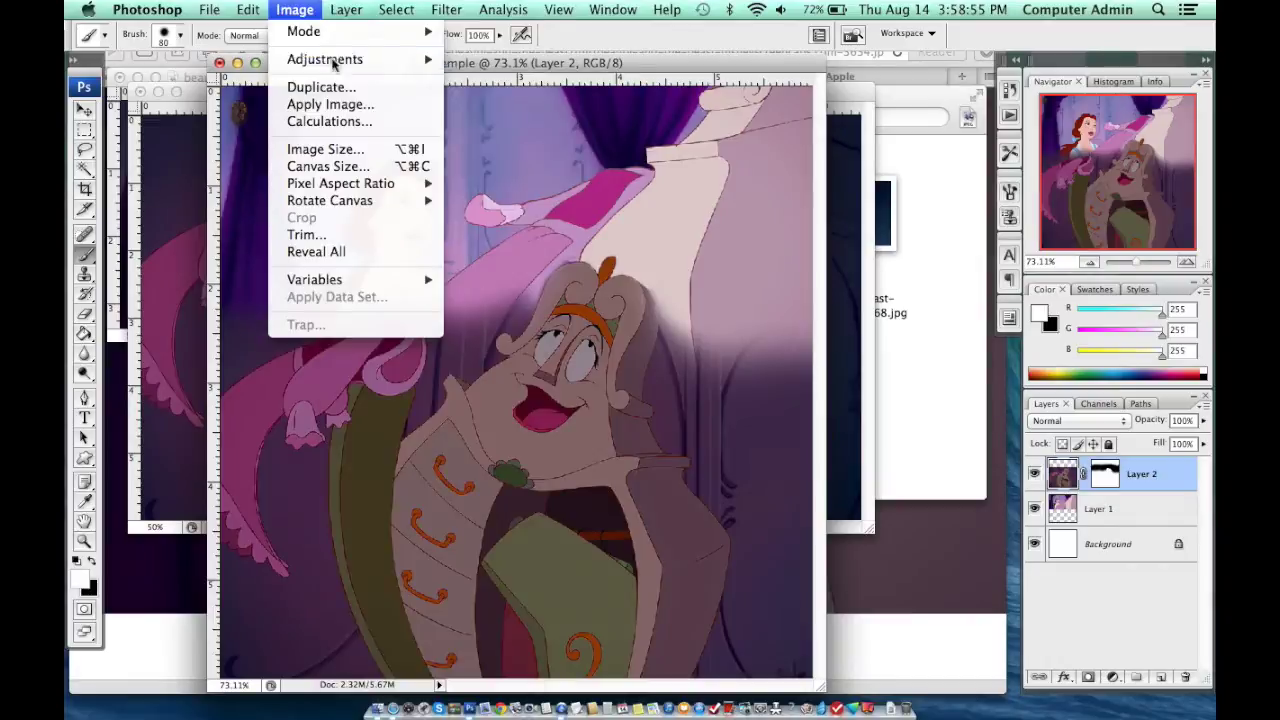
# - Raise the Curves on Layer 2 to lighten the Cogsworth scene to match Belle
pyautogui.moveTo(330, 59)
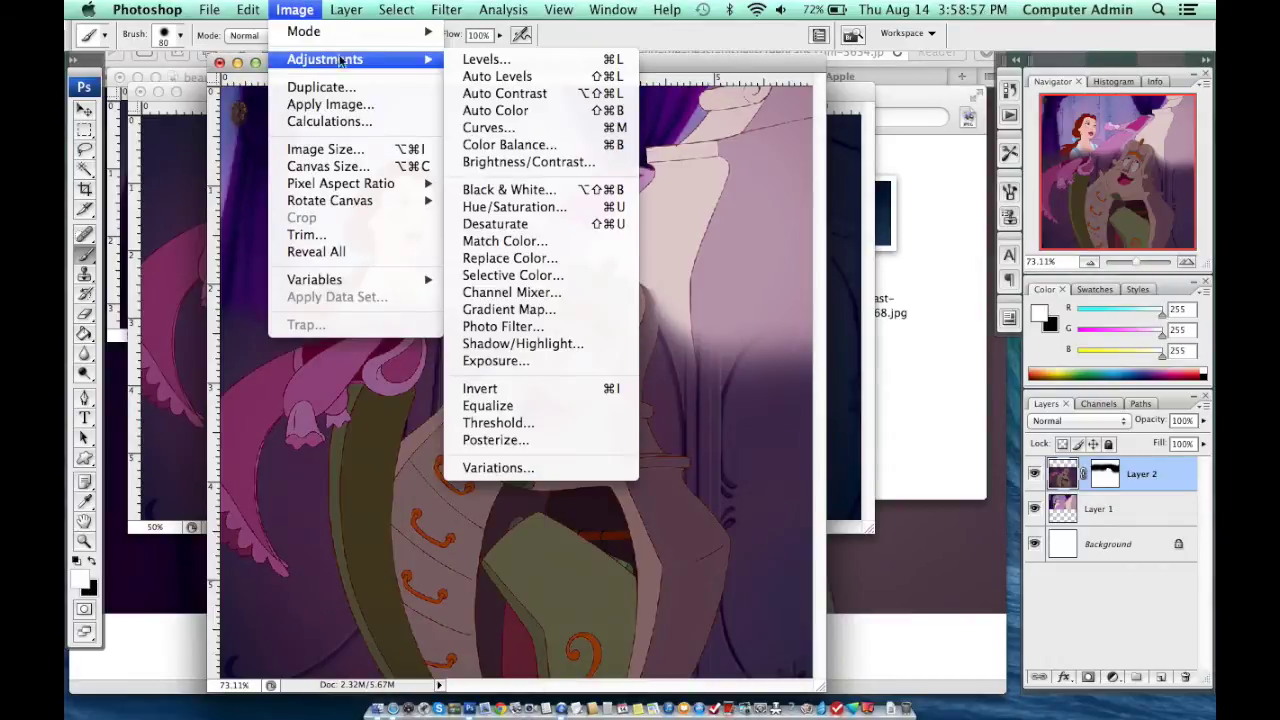
pyautogui.click(575, 126)
pyautogui.moveTo(878, 538); pyautogui.dragTo(871, 469)
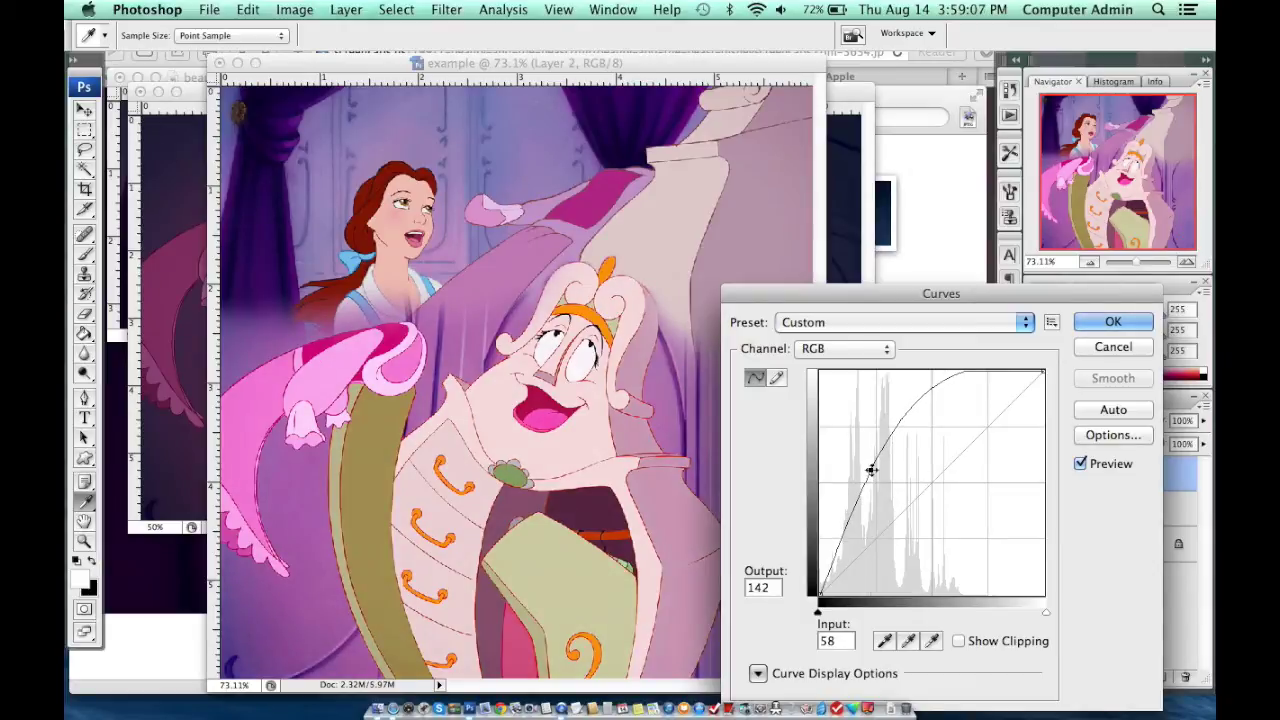
pyautogui.click(1094, 318)
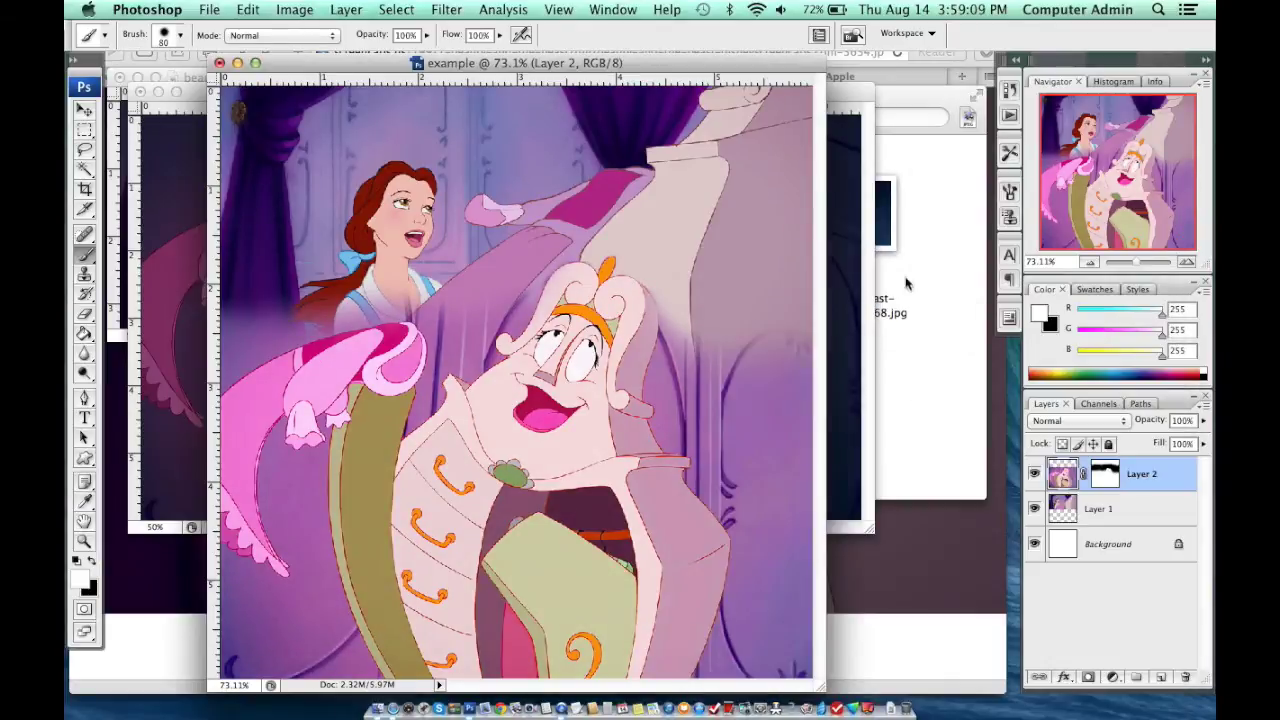
pyautogui.moveTo(490, 66); pyautogui.dragTo(463, 70)
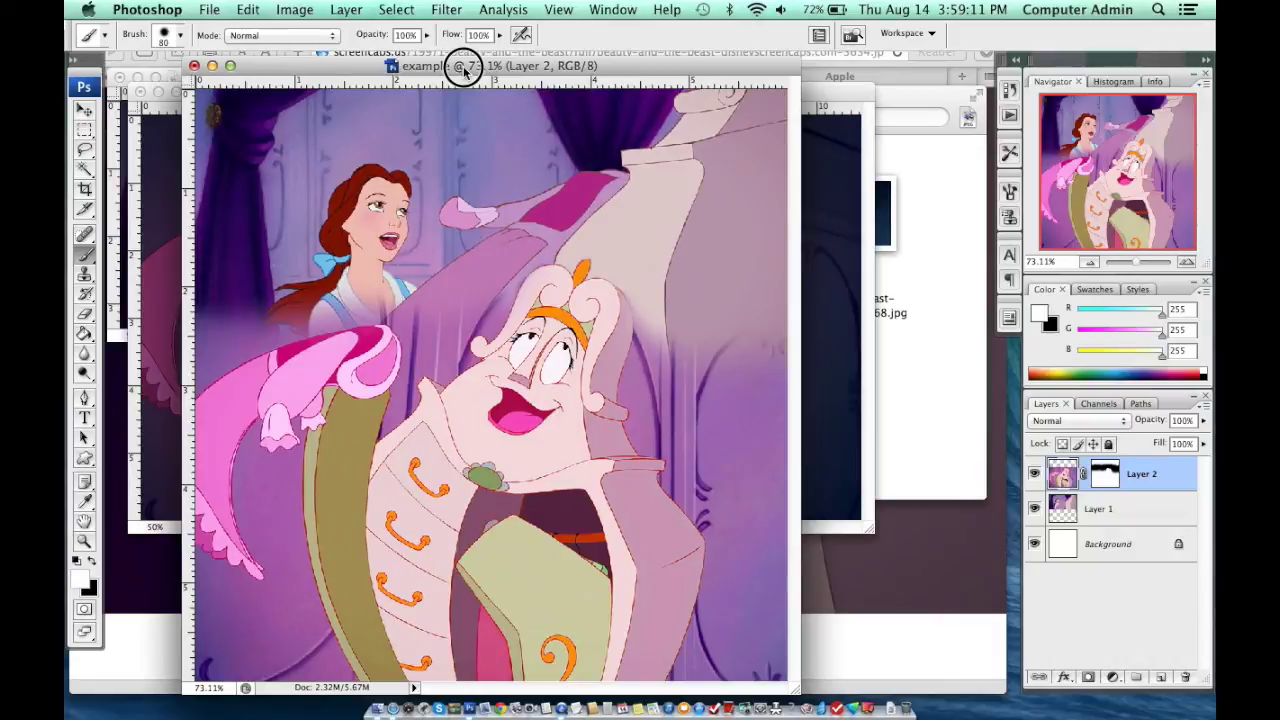
pyautogui.click(1007, 497)
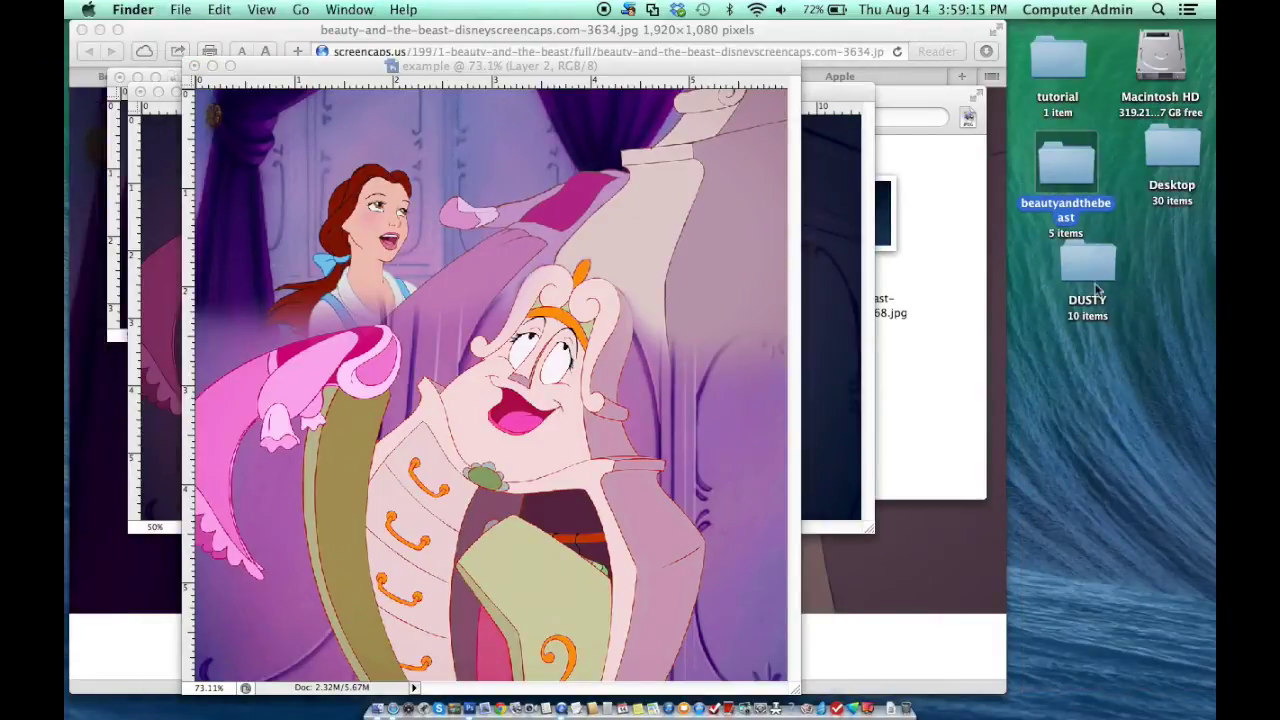
# - Open dusty_textures_part_2_by_letzte-Regen_7.jpg from the DUSTY folder in Photoshop
pyautogui.doubleClick(1088, 275)
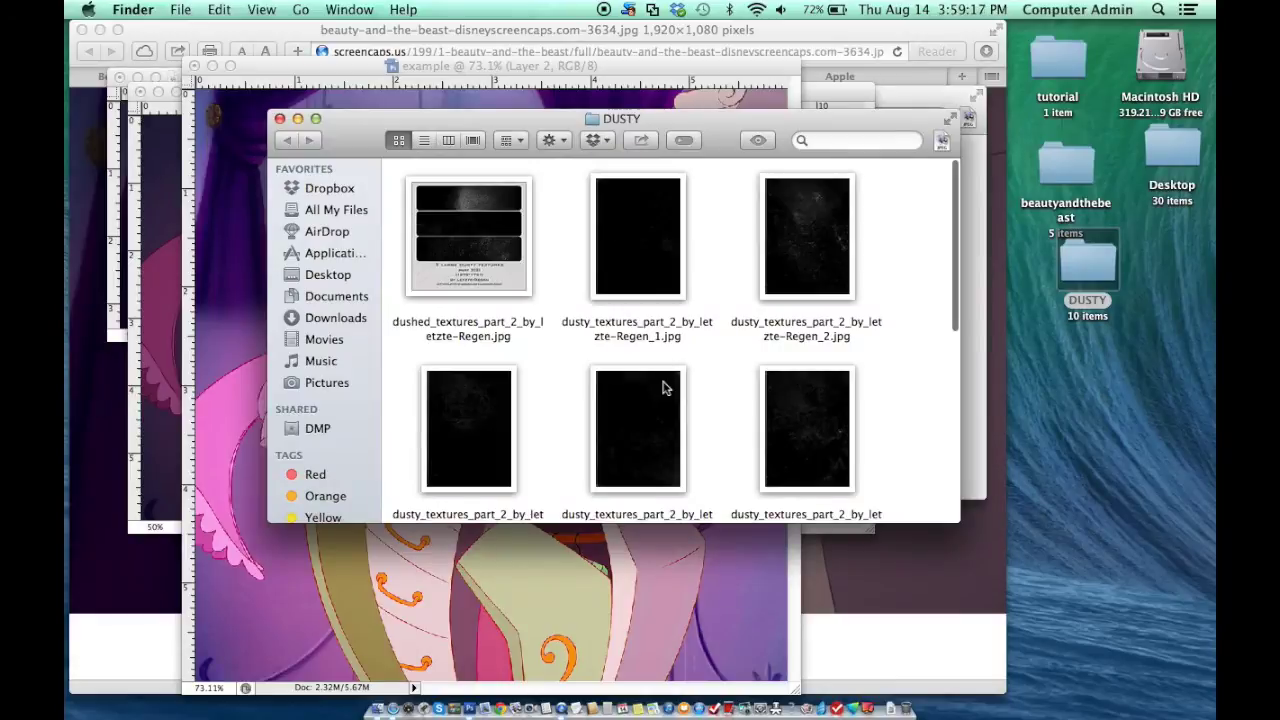
pyautogui.scroll(-5, 663, 388)
pyautogui.click(632, 376)
pyautogui.moveTo(632, 376); pyautogui.dragTo(475, 712)
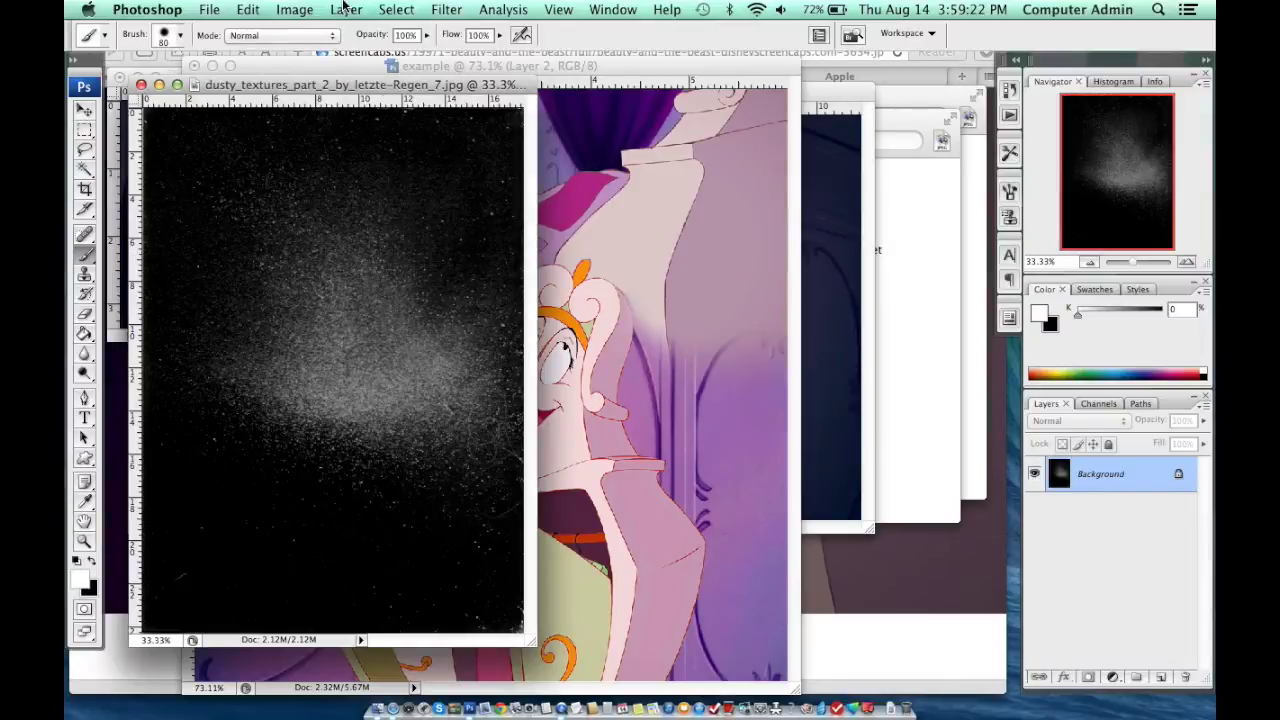
# - Resize the dusty texture to 150 ppi and 6 inches wide (654×900 px)
pyautogui.click(294, 9)
pyautogui.click(310, 146)
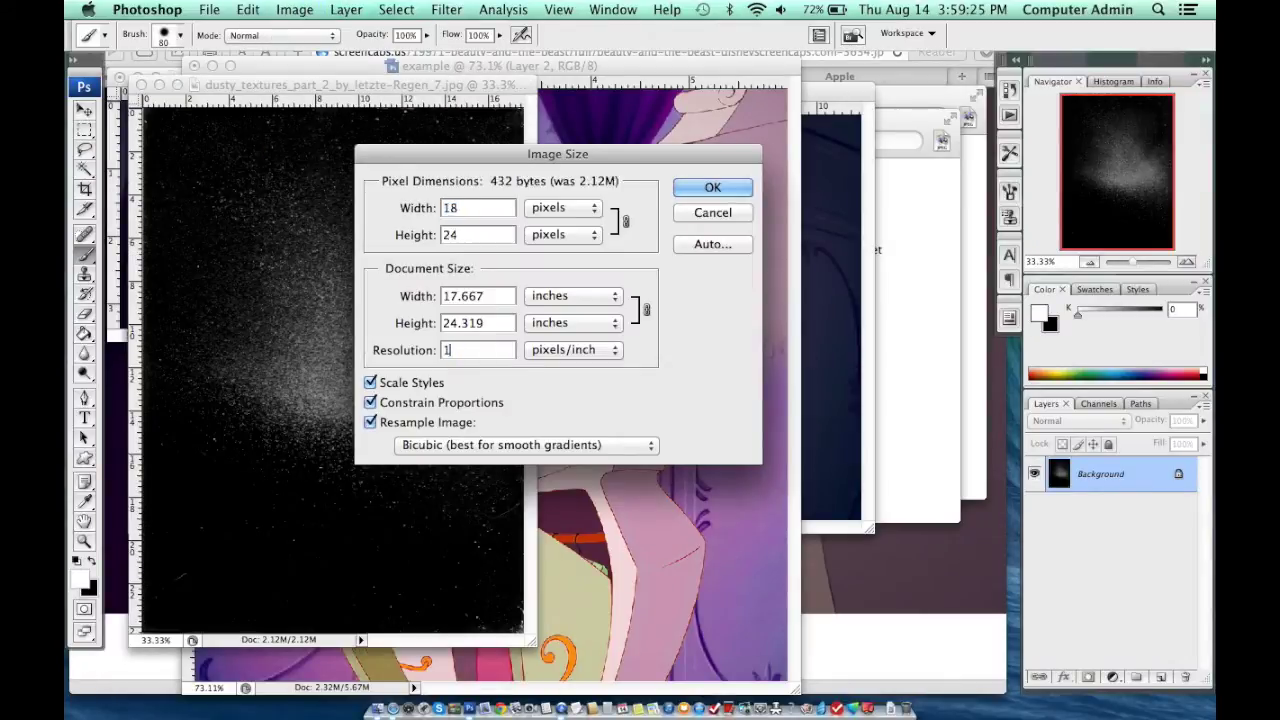
pyautogui.write('150')
pyautogui.click(686, 187)
pyautogui.press('super+alt+i')
pyautogui.click(395, 322)
pyautogui.write('6')
pyautogui.click(386, 285)
pyautogui.write('6')
pyautogui.click(712, 187)
# - Drag the texture into 'example' as Layer 3 covering the whole canvas
pyautogui.click(83, 116)
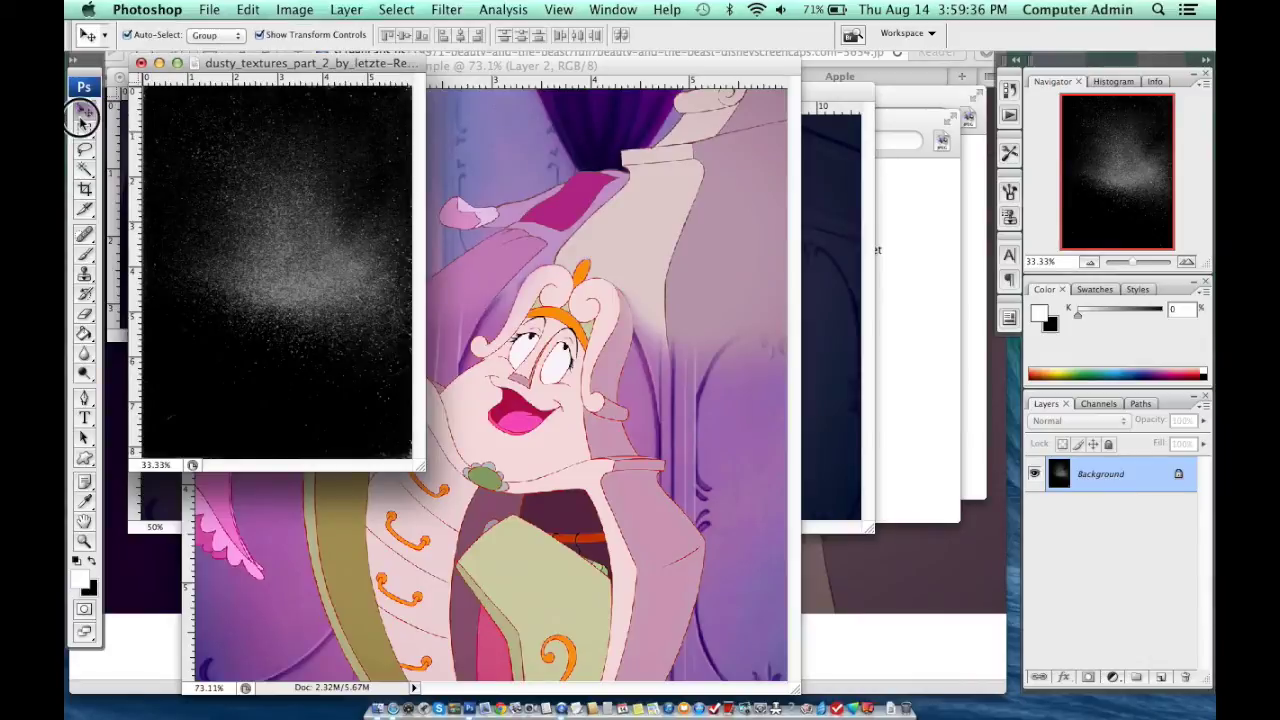
pyautogui.moveTo(240, 194); pyautogui.dragTo(448, 285)
pyautogui.moveTo(589, 285); pyautogui.dragTo(443, 283)
# - Set Layer 3's blend mode to Overlay after trying Lighten, Darken and Multiply
pyautogui.click(1055, 420)
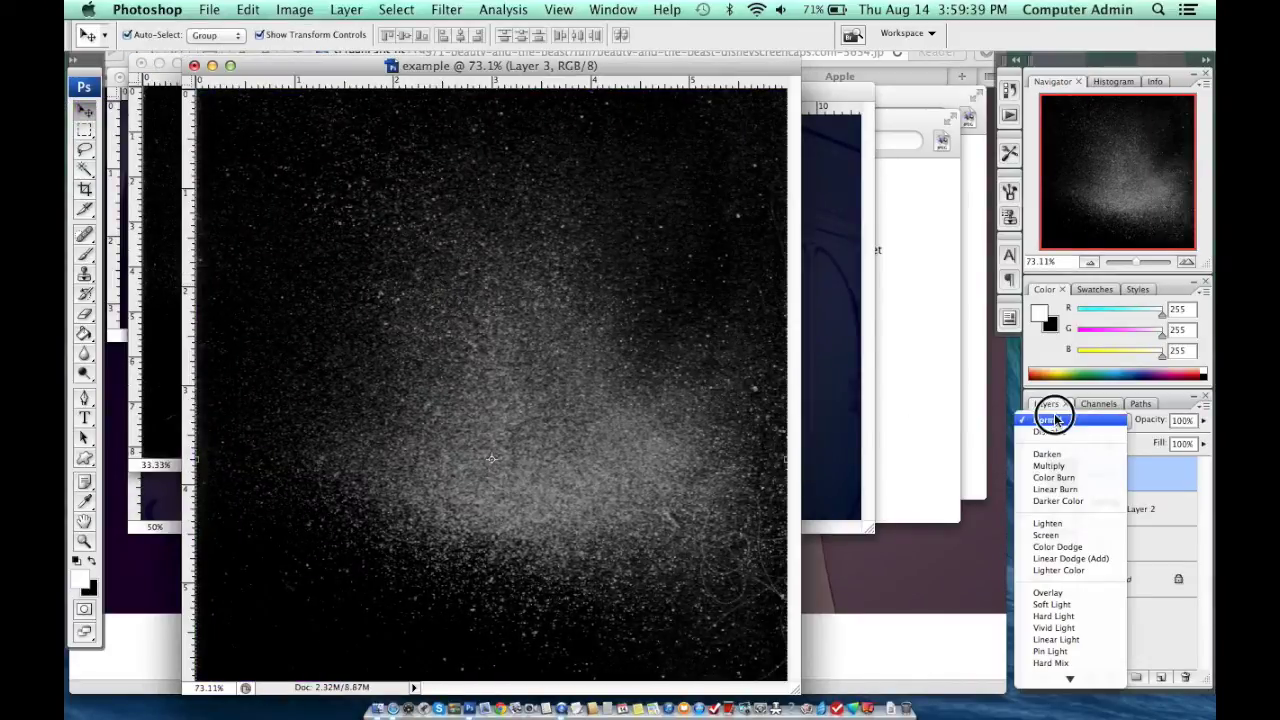
pyautogui.click(1055, 528)
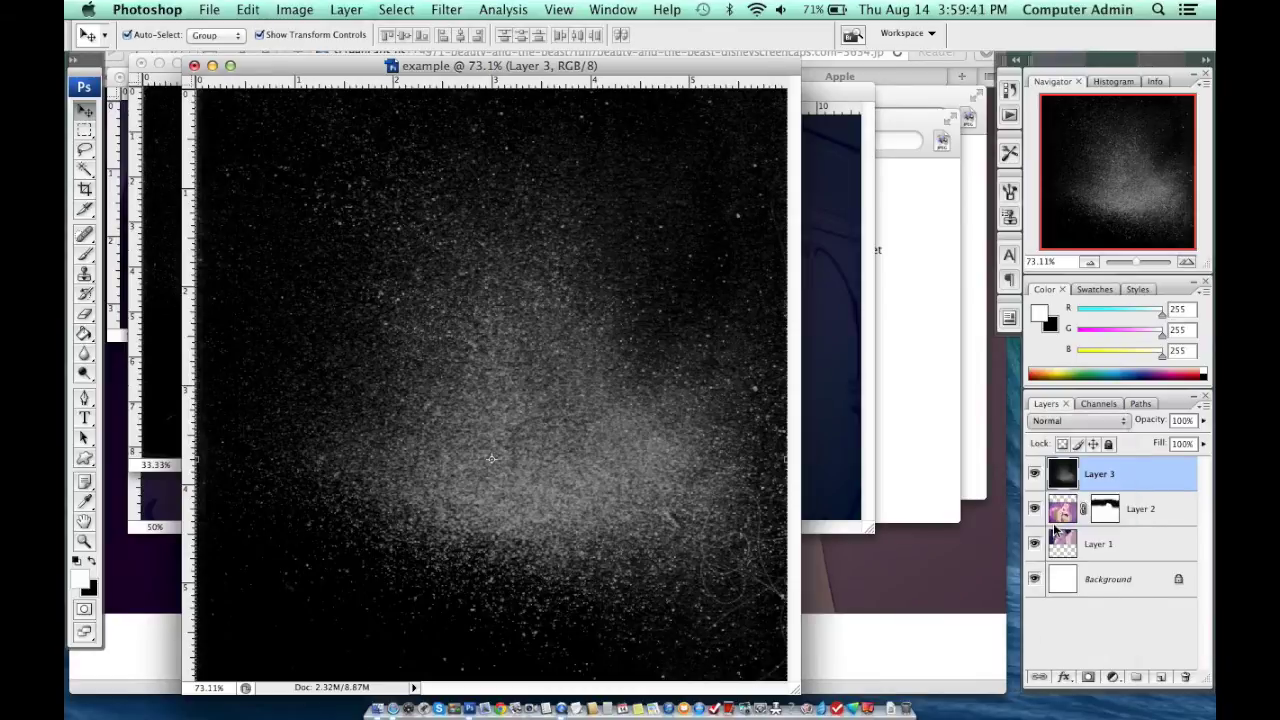
pyautogui.click(1071, 420)
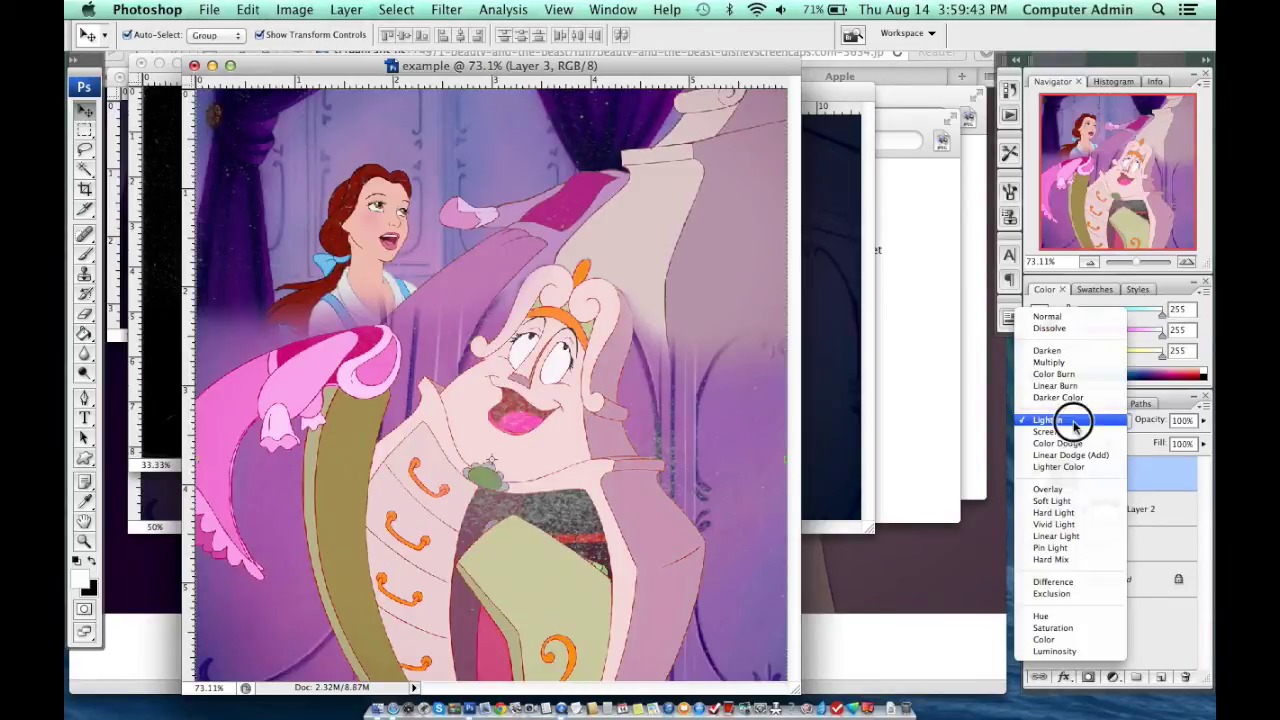
pyautogui.click(1071, 351)
pyautogui.click(1078, 421)
pyautogui.click(1078, 433)
pyautogui.click(1090, 421)
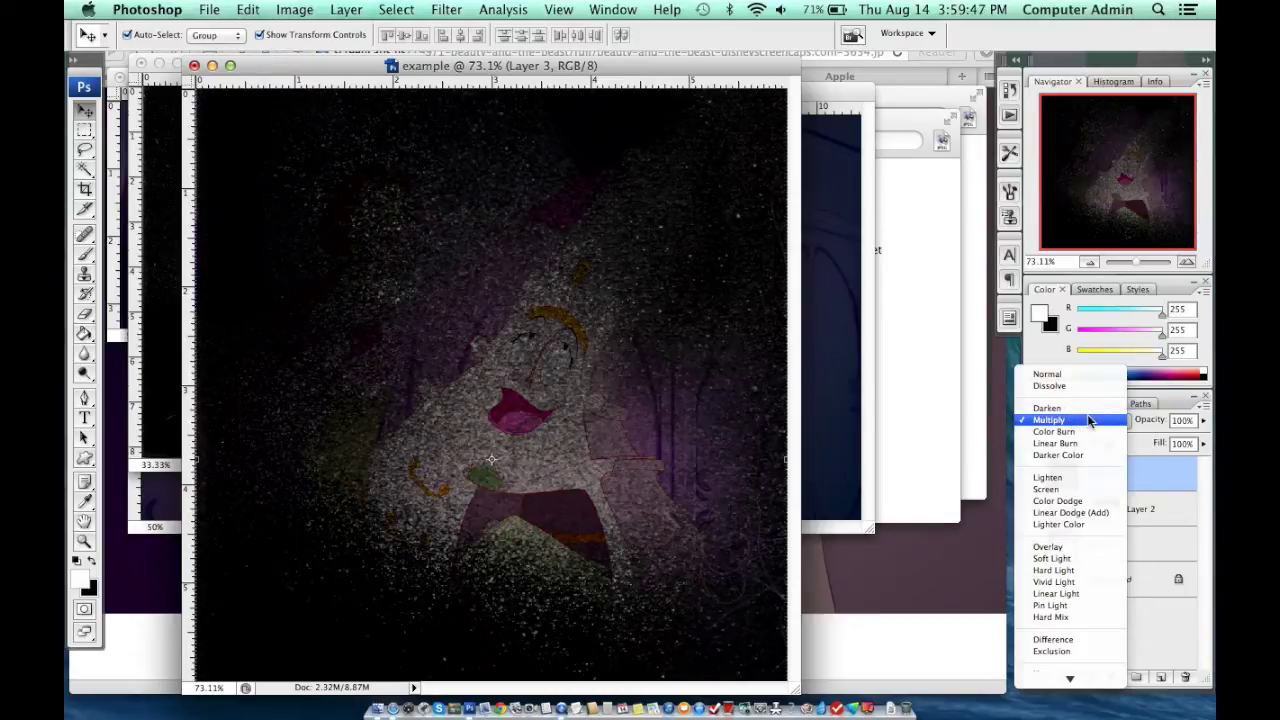
pyautogui.click(1079, 548)
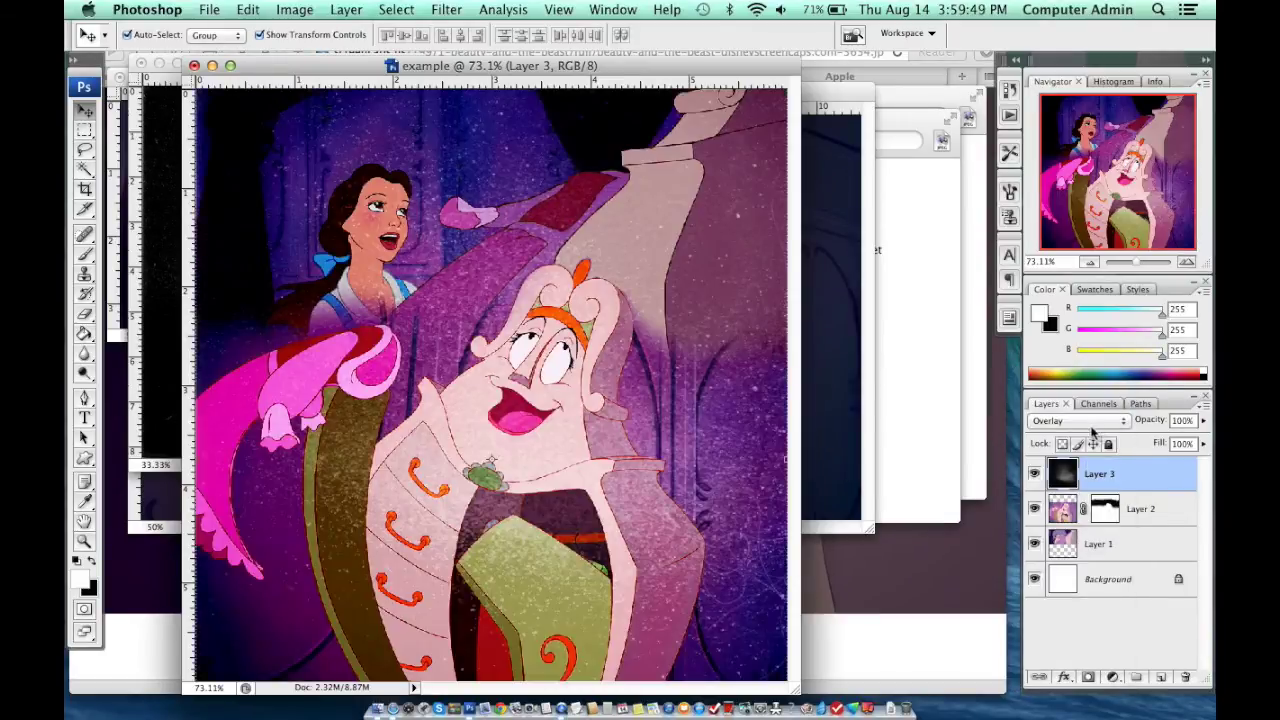
# - Lower the dusty texture layer's opacity to 23%
pyautogui.click(1205, 421)
pyautogui.moveTo(1152, 446); pyautogui.dragTo(1133, 443)
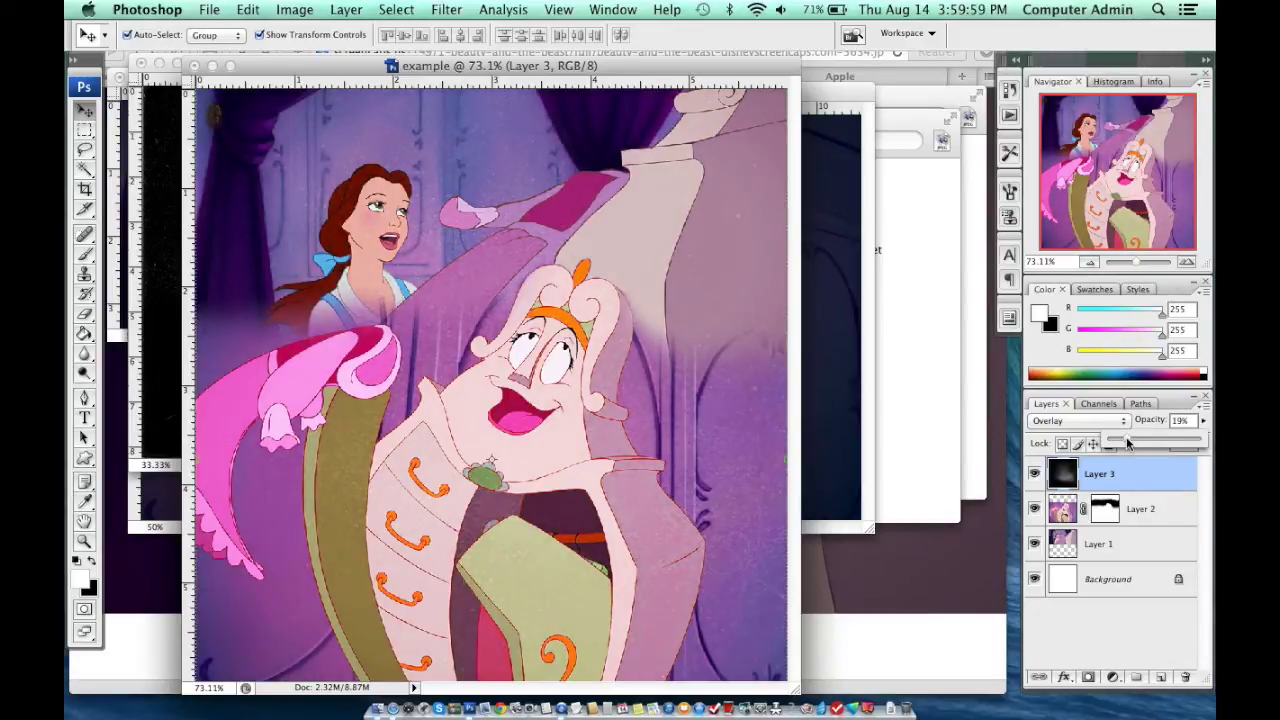
pyautogui.moveTo(1129, 443); pyautogui.dragTo(1132, 443)
pyautogui.click(1100, 479)
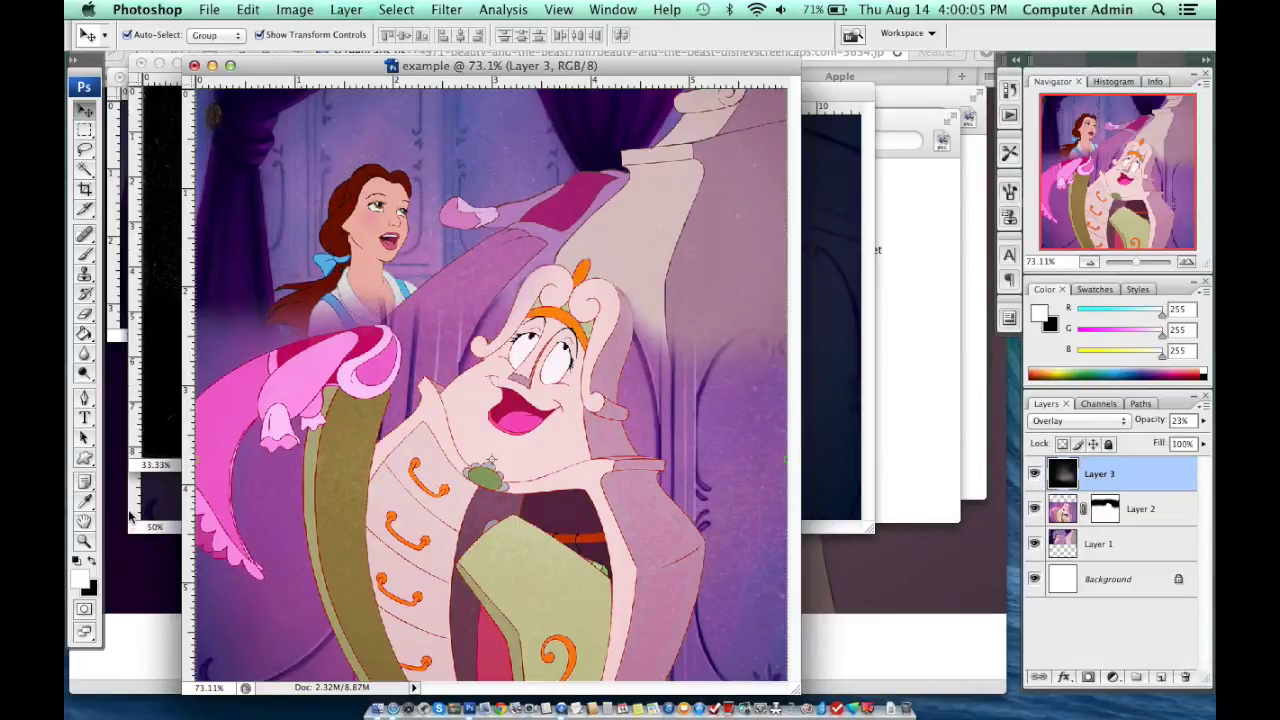
pyautogui.click(85, 418)
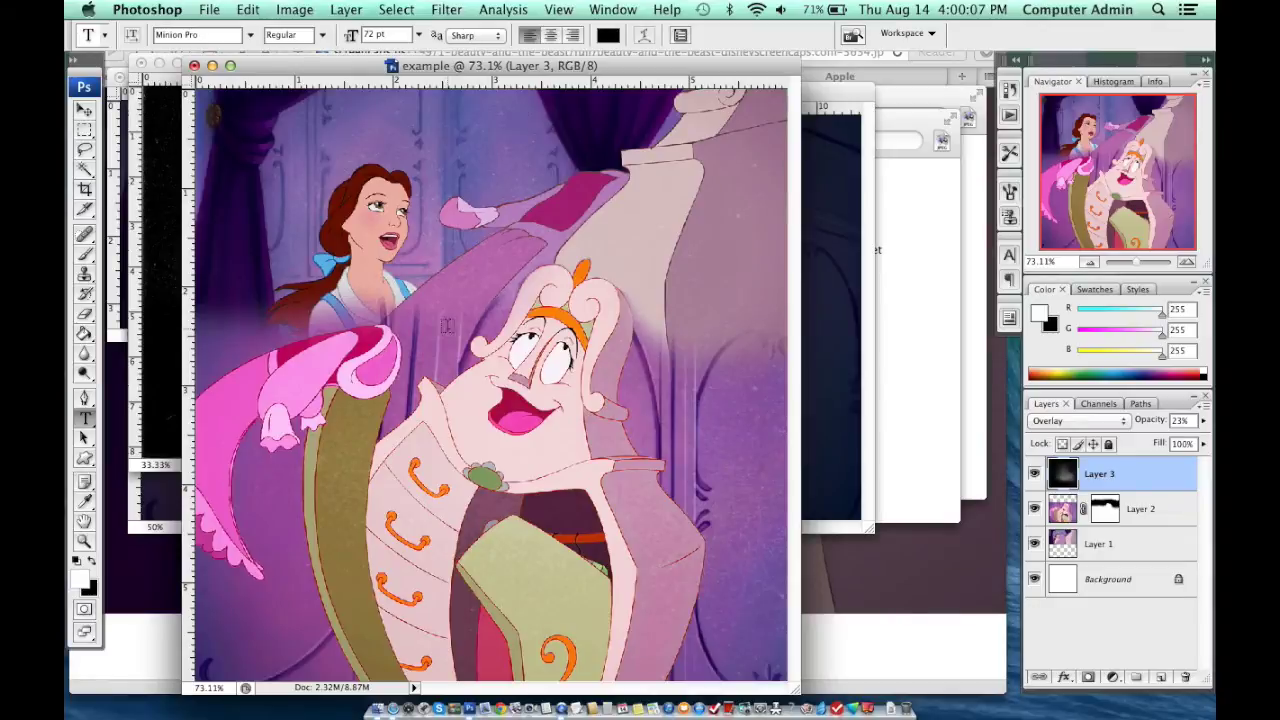
# - Type 'editseminars' in Mistral near the top centre of the image
pyautogui.click(251, 36)
pyautogui.scroll(10, 250, 300)
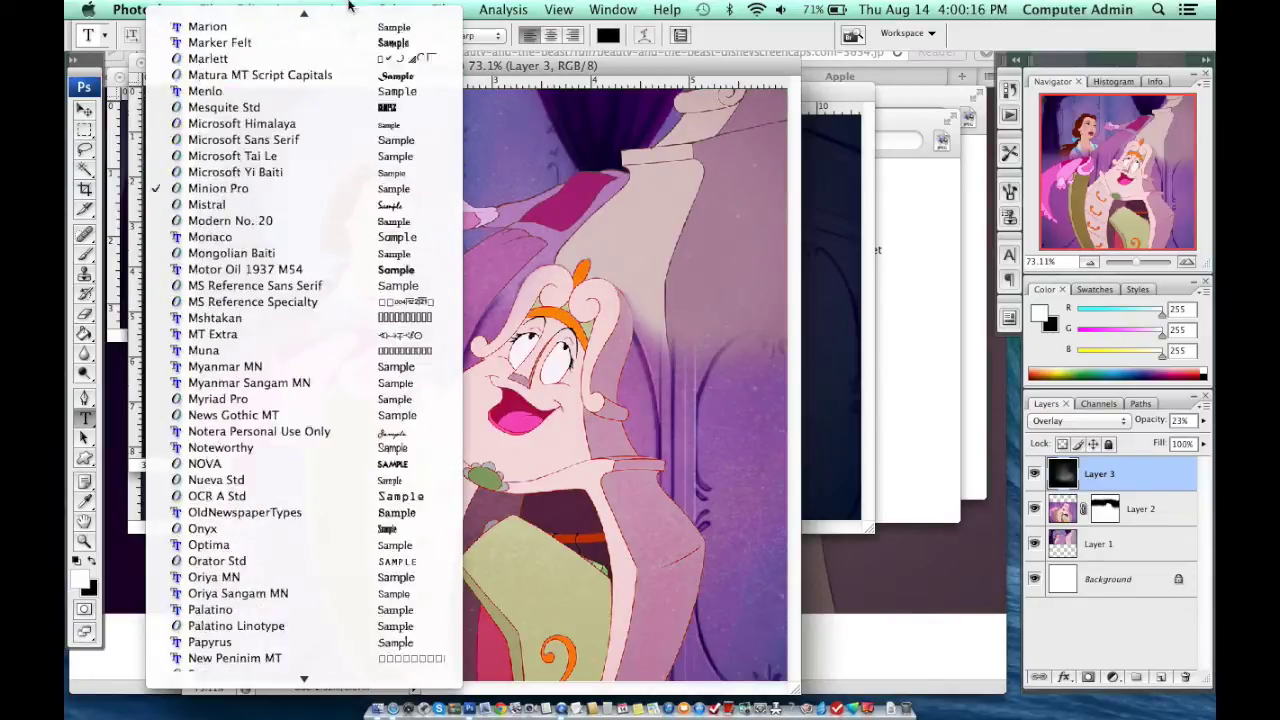
pyautogui.click(215, 37)
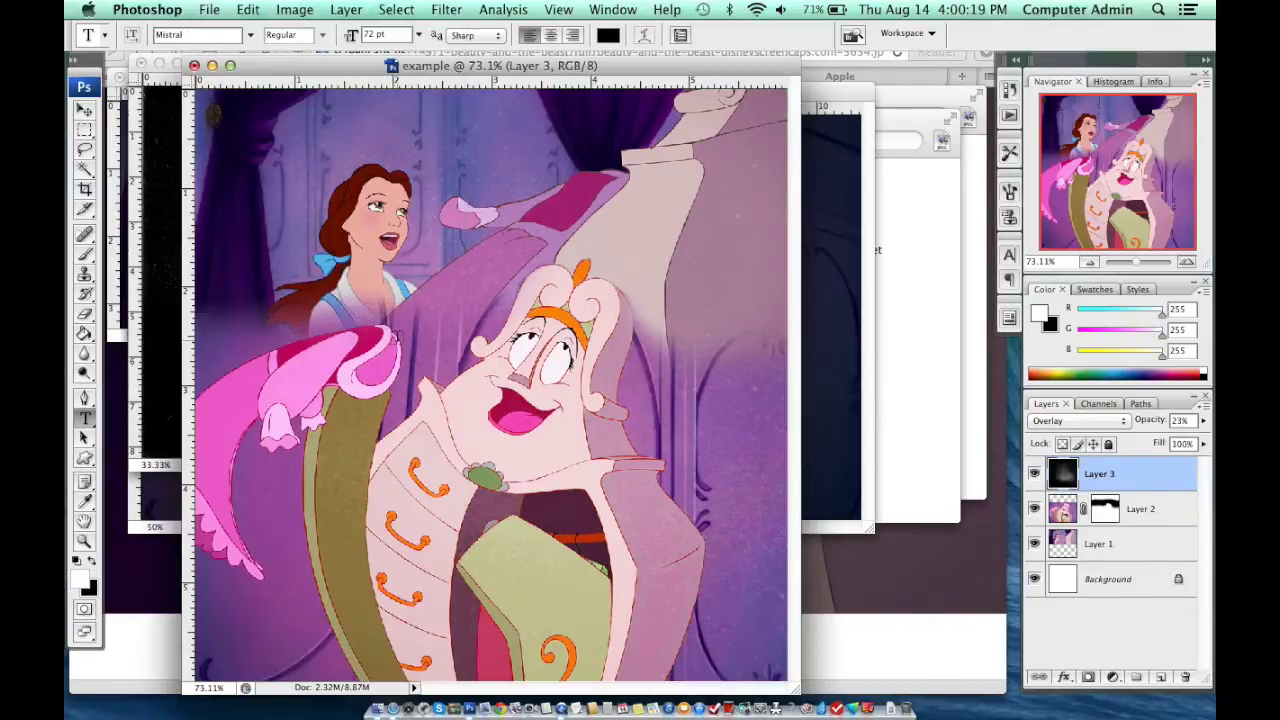
pyautogui.click(482, 175)
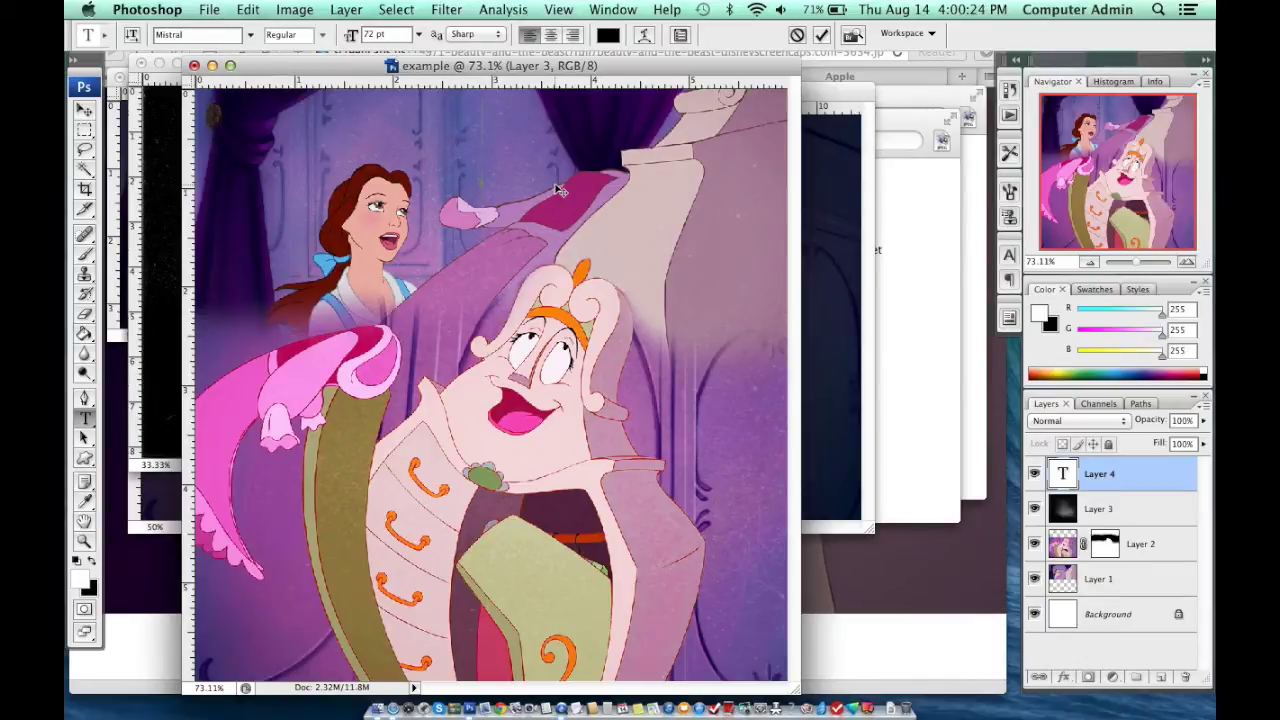
pyautogui.write('n')
pyautogui.press('BackSpace')
pyautogui.write('editsemin')
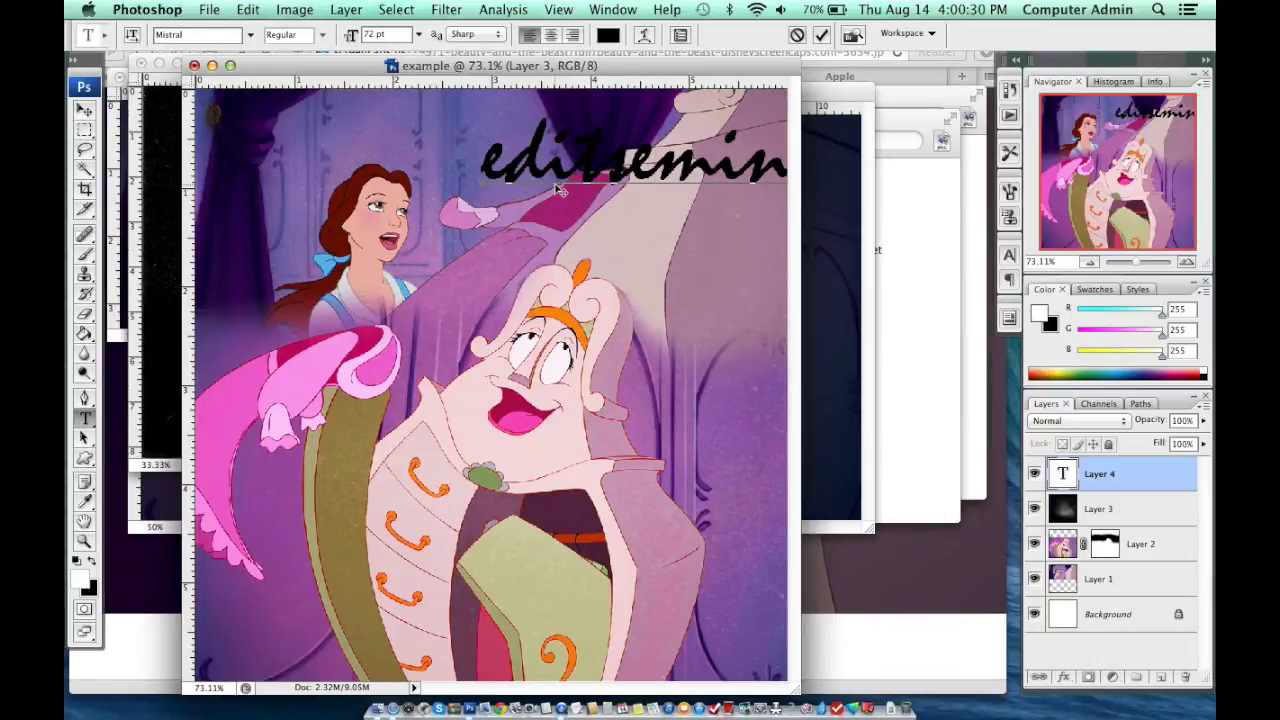
# - Make the watermark text white, 12 pt with Sharp anti-aliasing, and commit it
pyautogui.press('super+a')
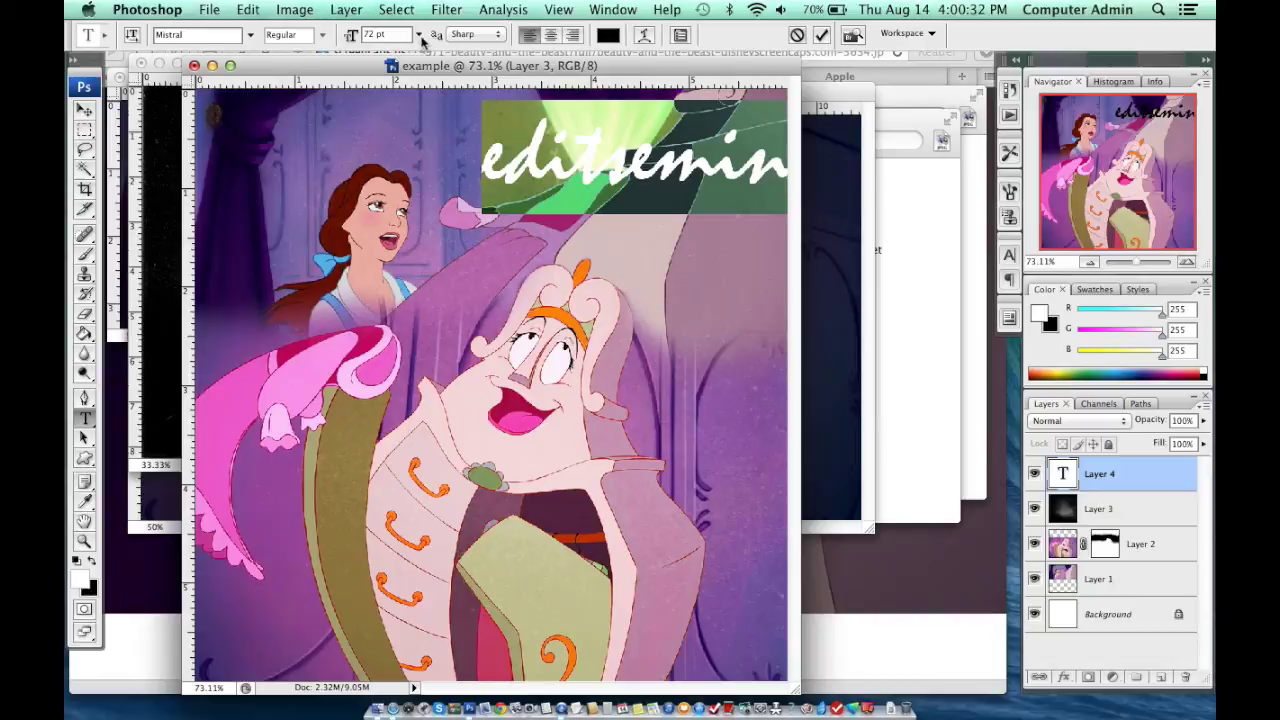
pyautogui.click(92, 568)
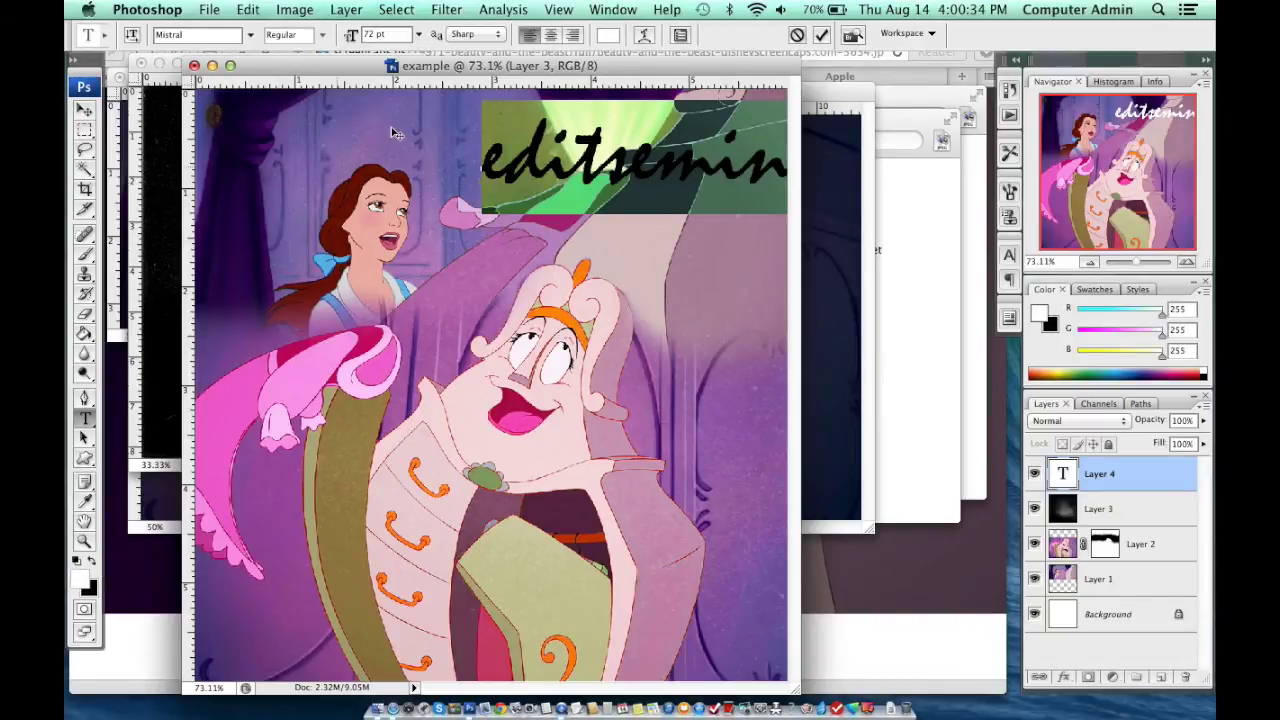
pyautogui.click(419, 34)
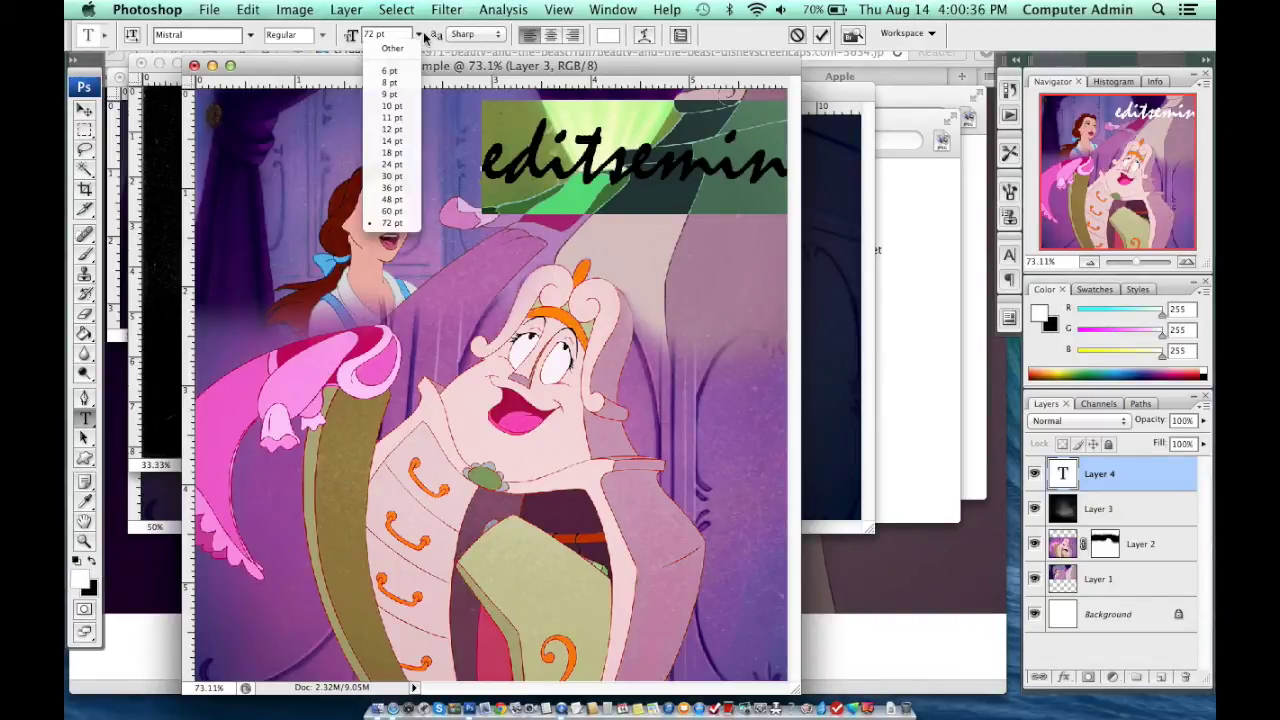
pyautogui.click(405, 133)
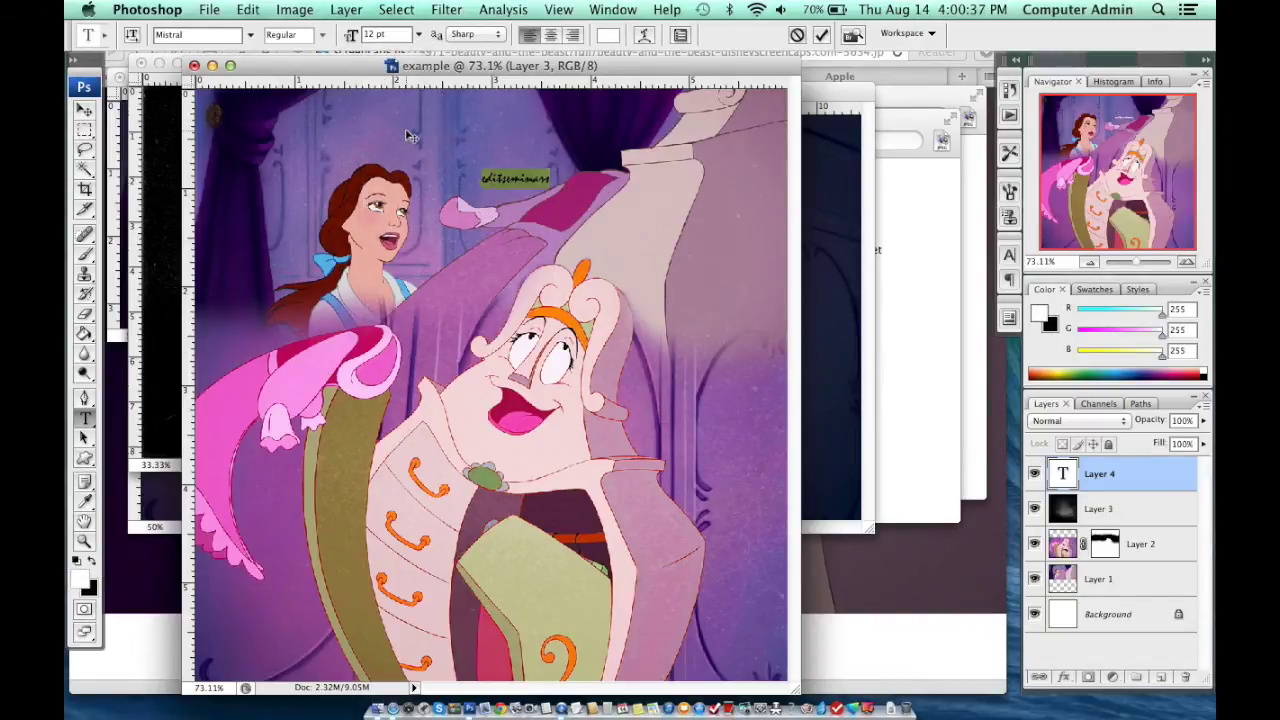
pyautogui.click(460, 34)
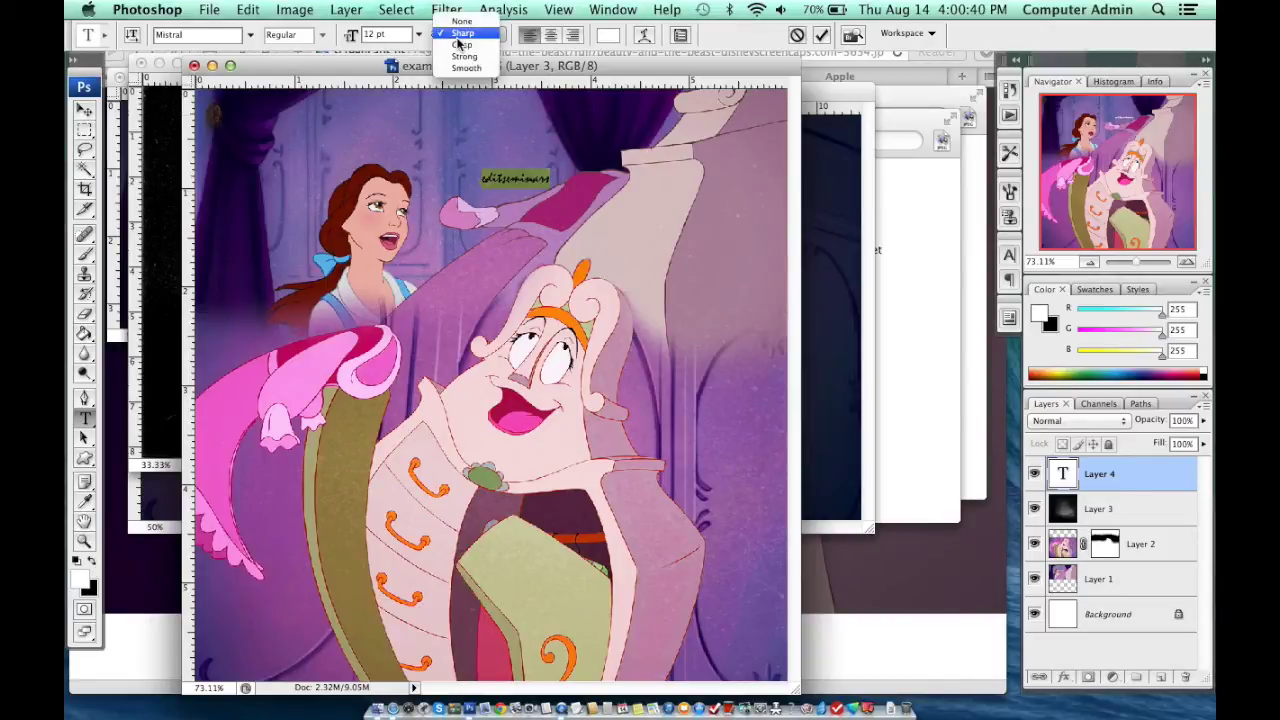
pyautogui.click(1106, 497)
pyautogui.click(1062, 474)
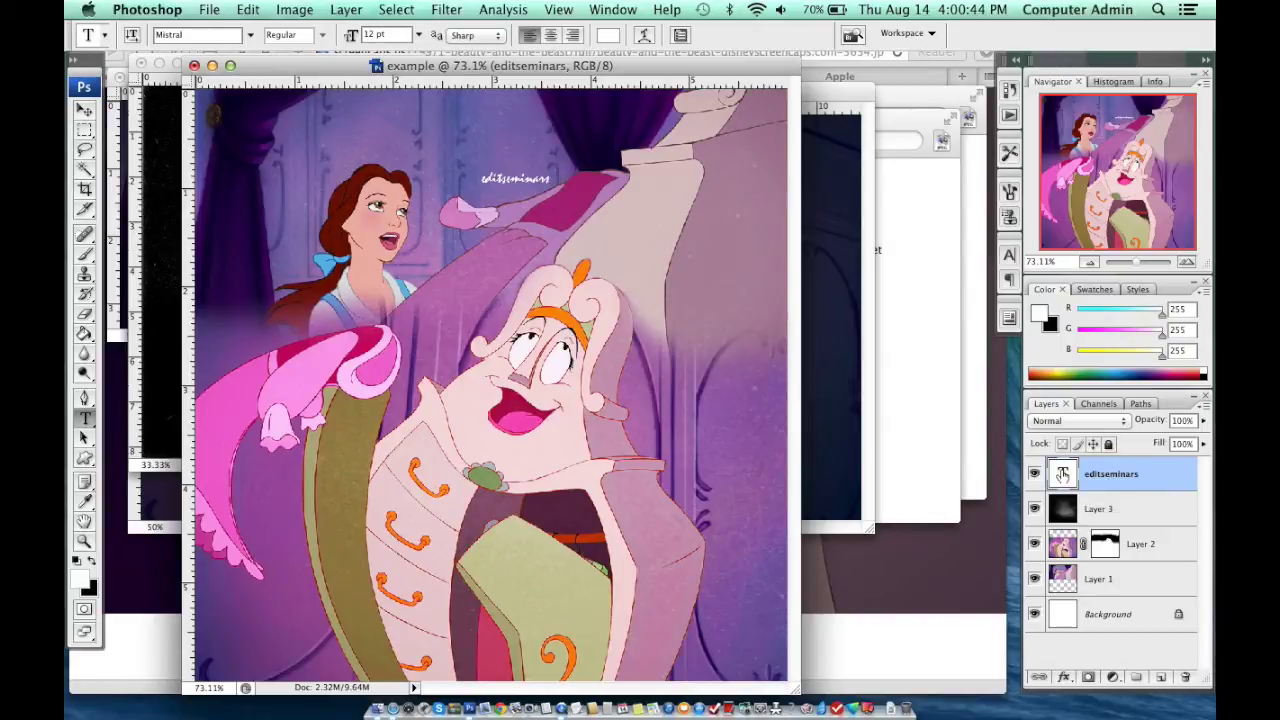
# - Add Drop Shadow and Stroke effects to the editseminars layer's style
pyautogui.doubleClick(1171, 482)
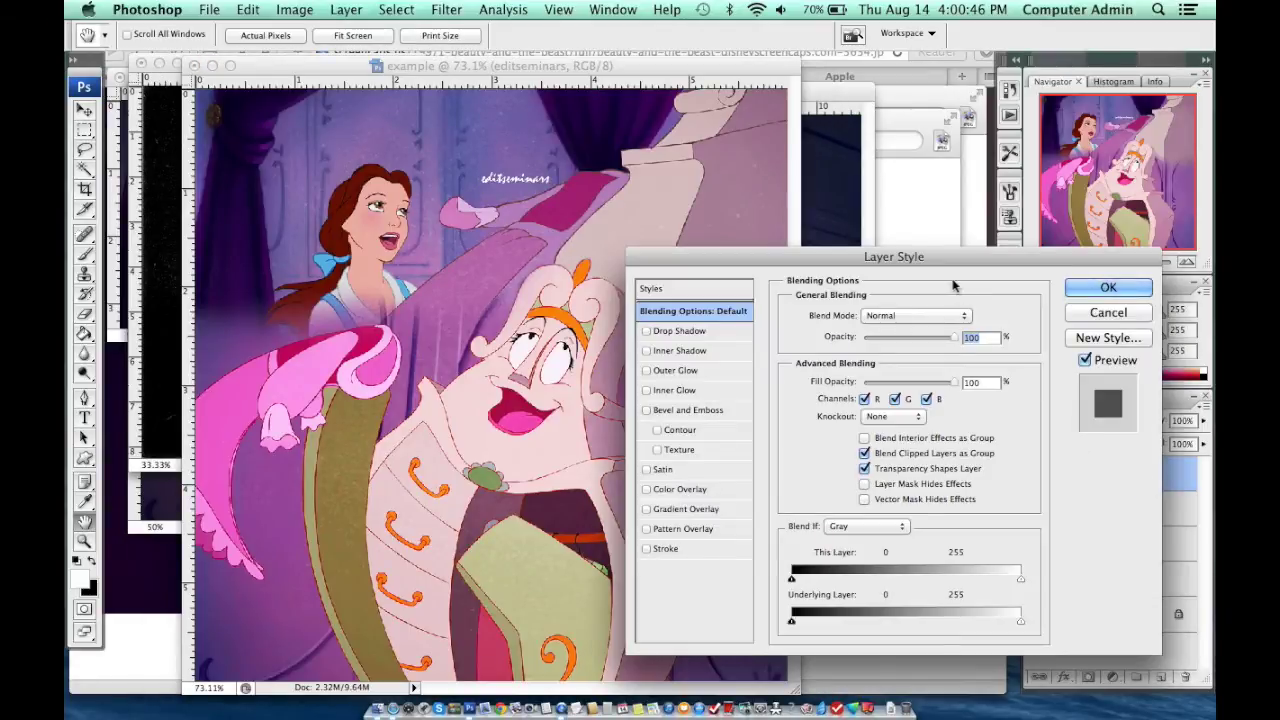
pyautogui.moveTo(945, 282); pyautogui.dragTo(803, 239)
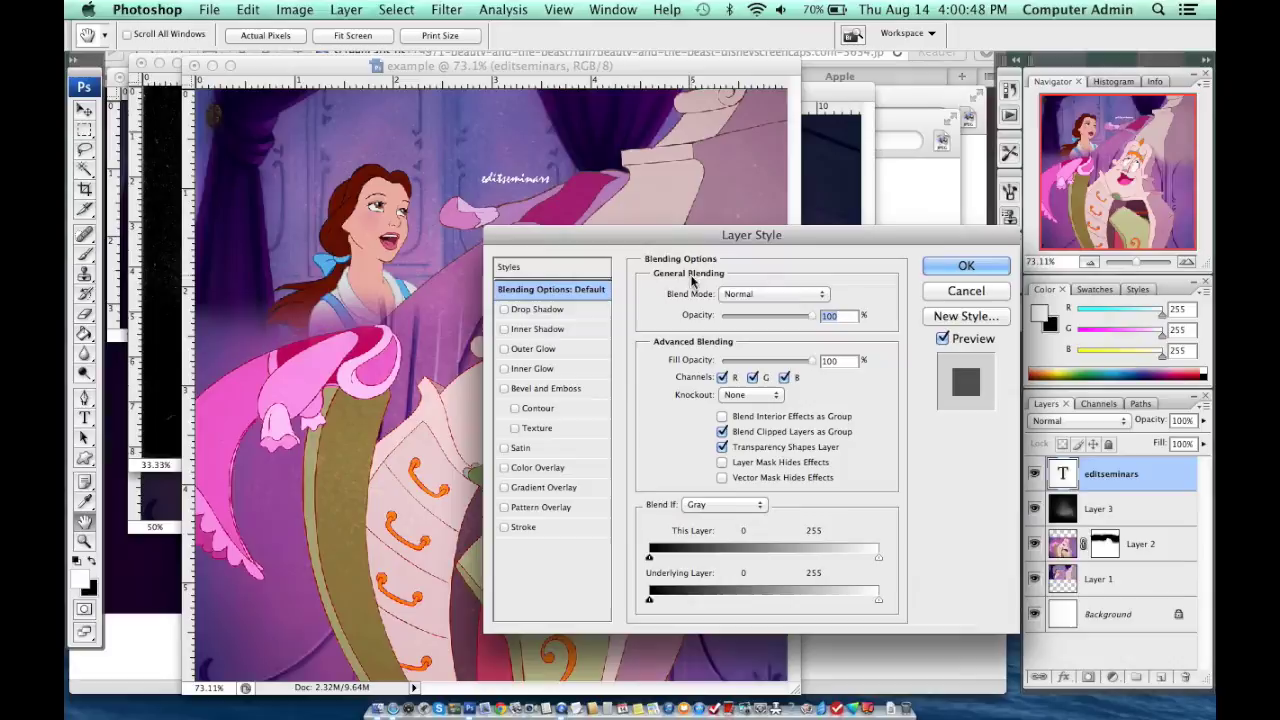
pyautogui.click(953, 291)
pyautogui.click(345, 9)
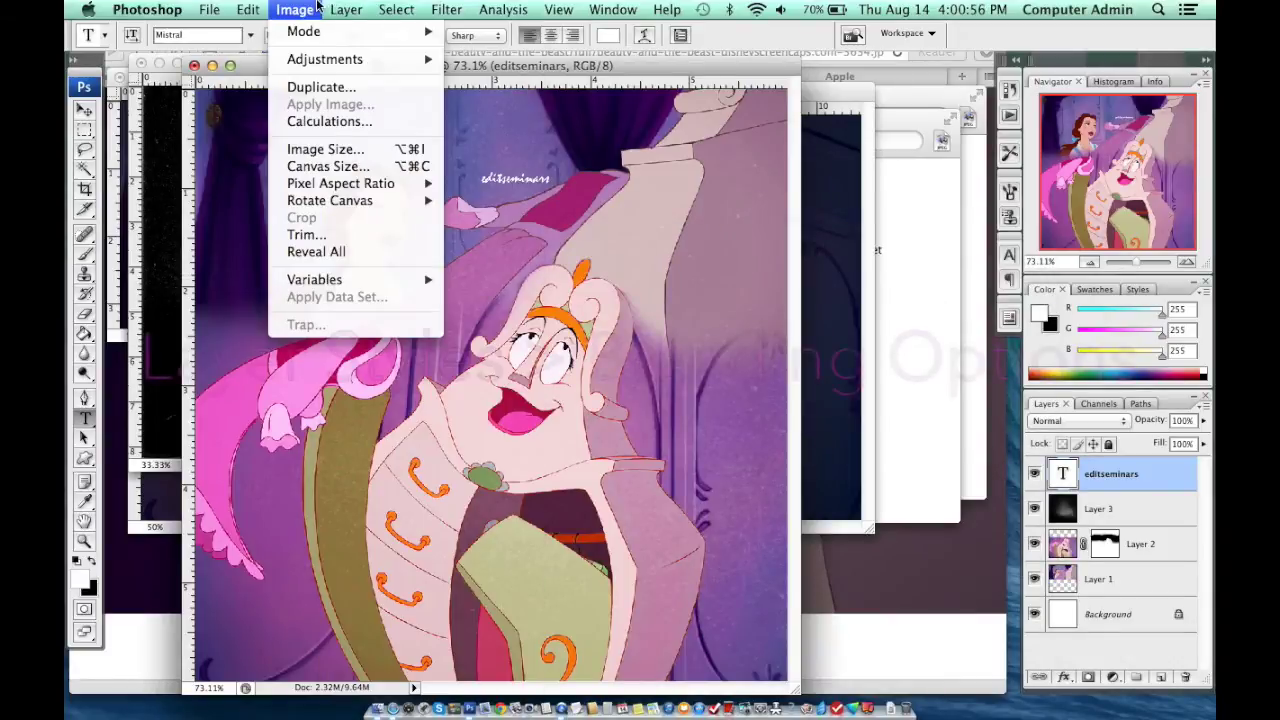
pyautogui.moveTo(480, 110)
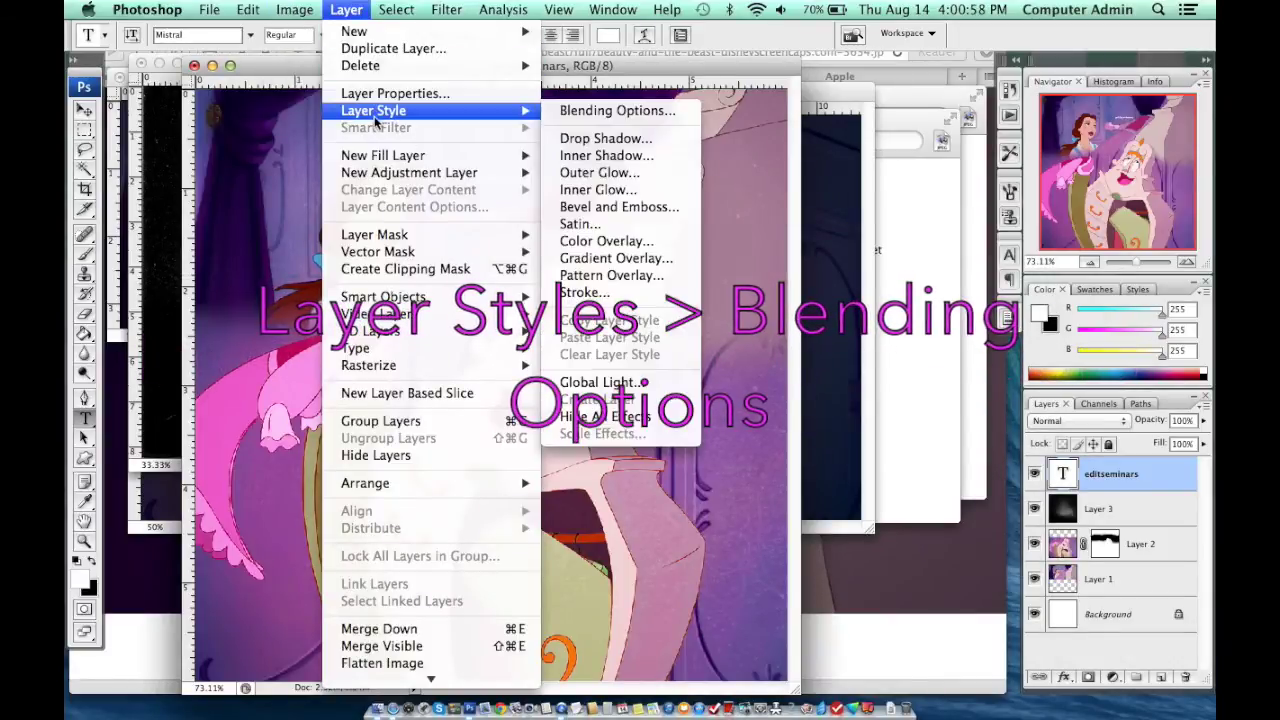
pyautogui.click(585, 108)
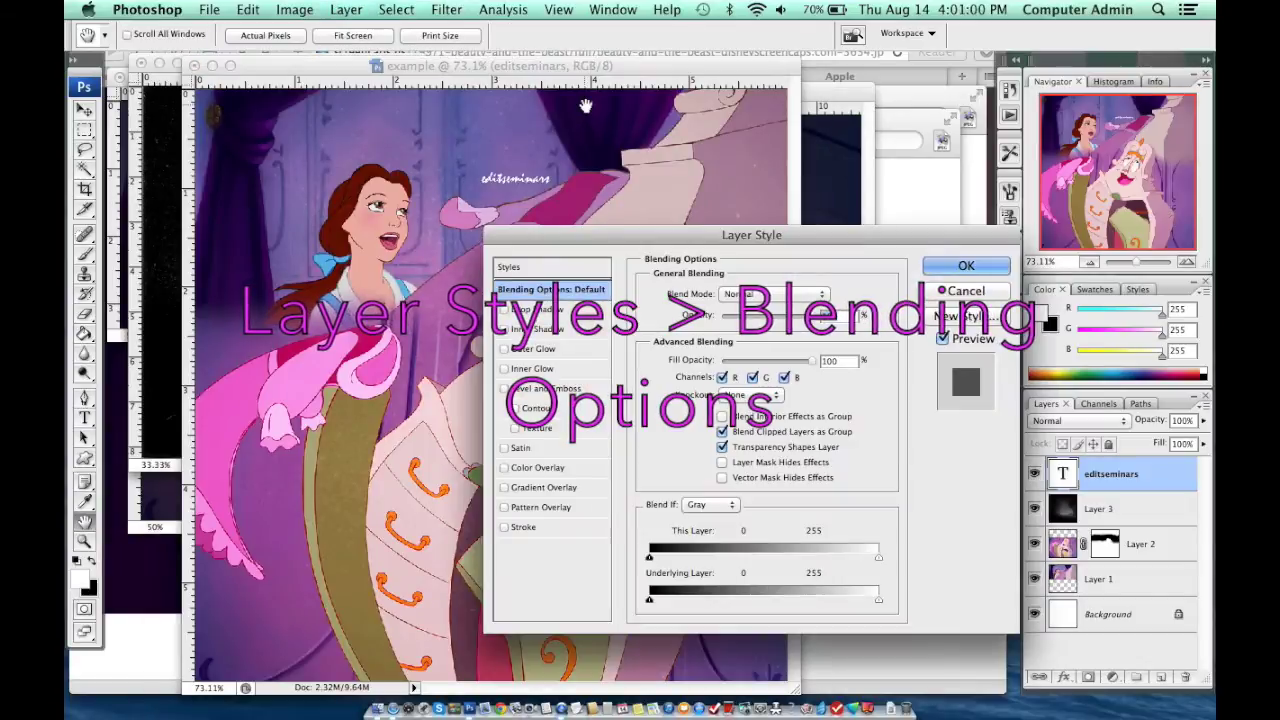
pyautogui.moveTo(645, 236); pyautogui.dragTo(764, 118)
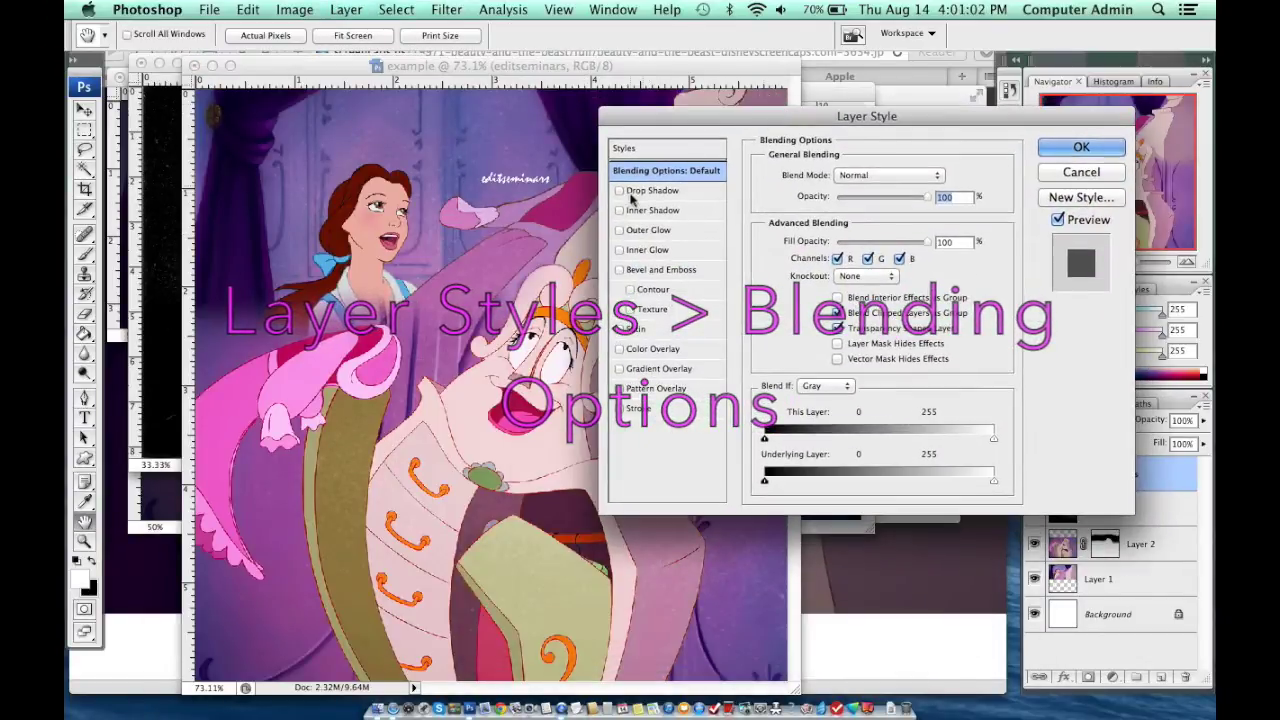
pyautogui.click(620, 191)
pyautogui.click(620, 408)
# - Set the 3 px stroke to a purple sampled from the image and apply the styles
pyautogui.click(639, 408)
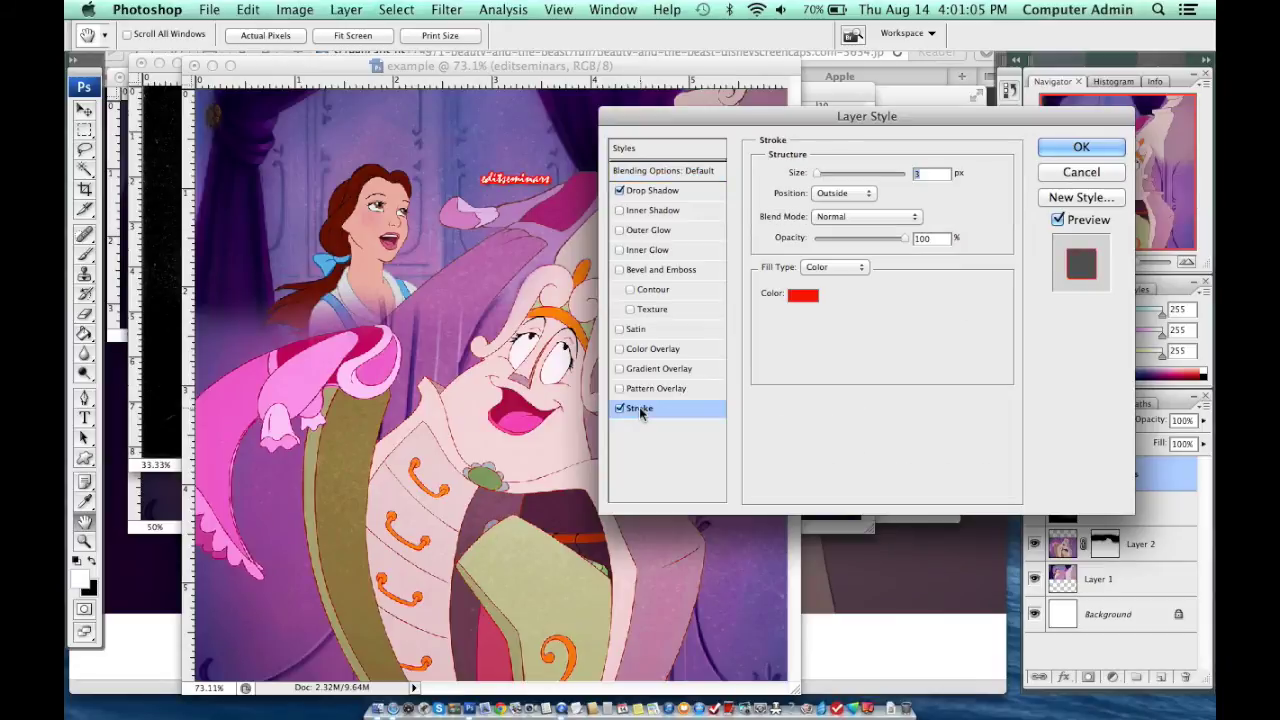
pyautogui.click(806, 296)
pyautogui.click(345, 128)
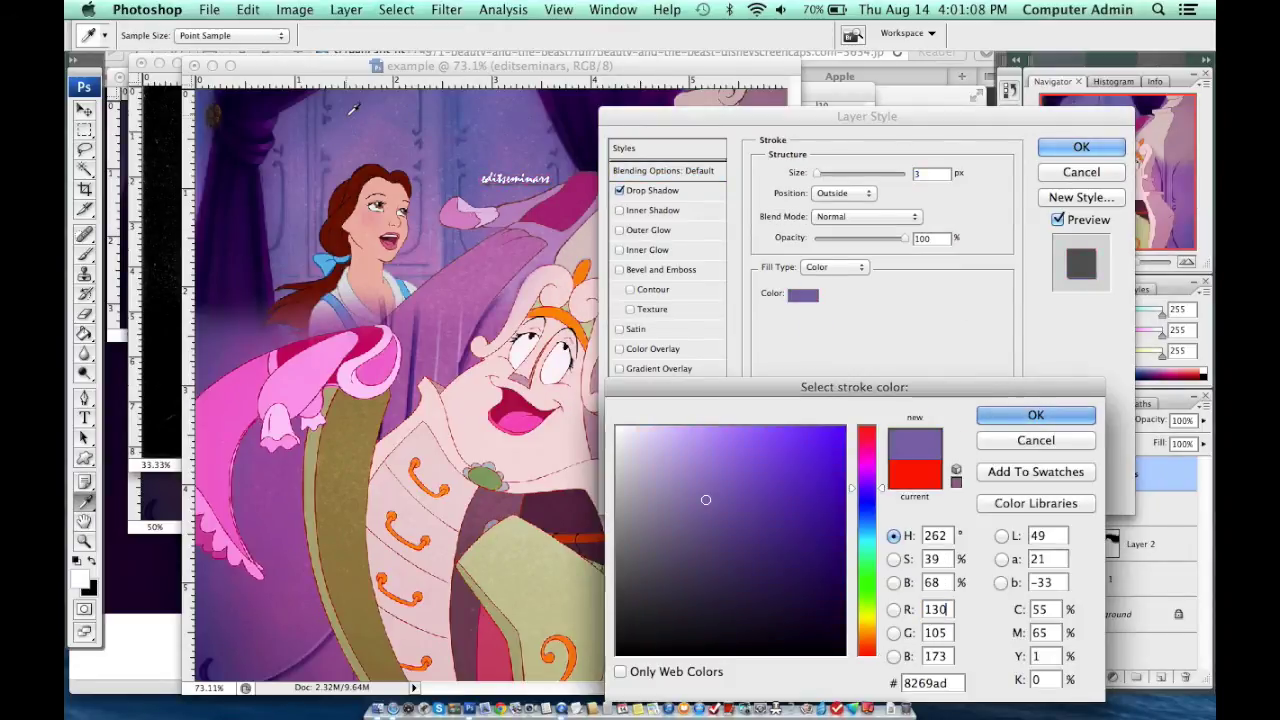
pyautogui.click(1012, 417)
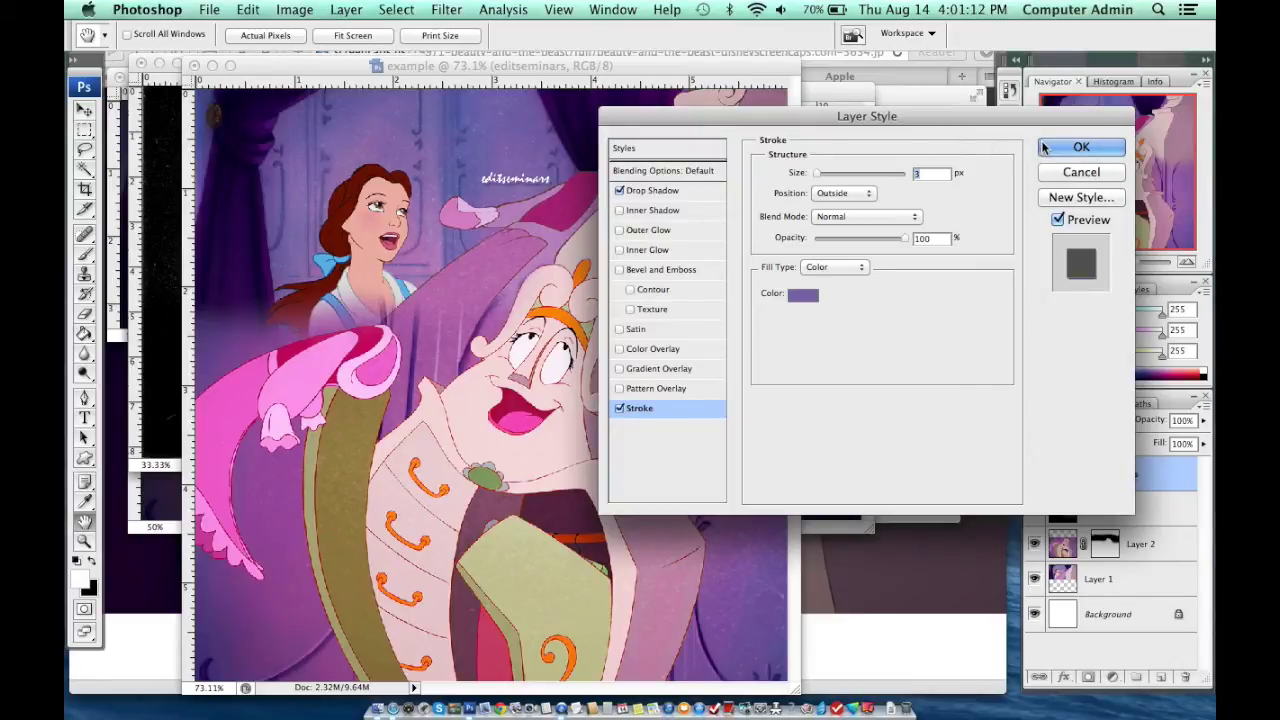
pyautogui.click(619, 349)
pyautogui.click(619, 349)
pyautogui.click(619, 369)
pyautogui.click(619, 369)
pyautogui.click(1081, 147)
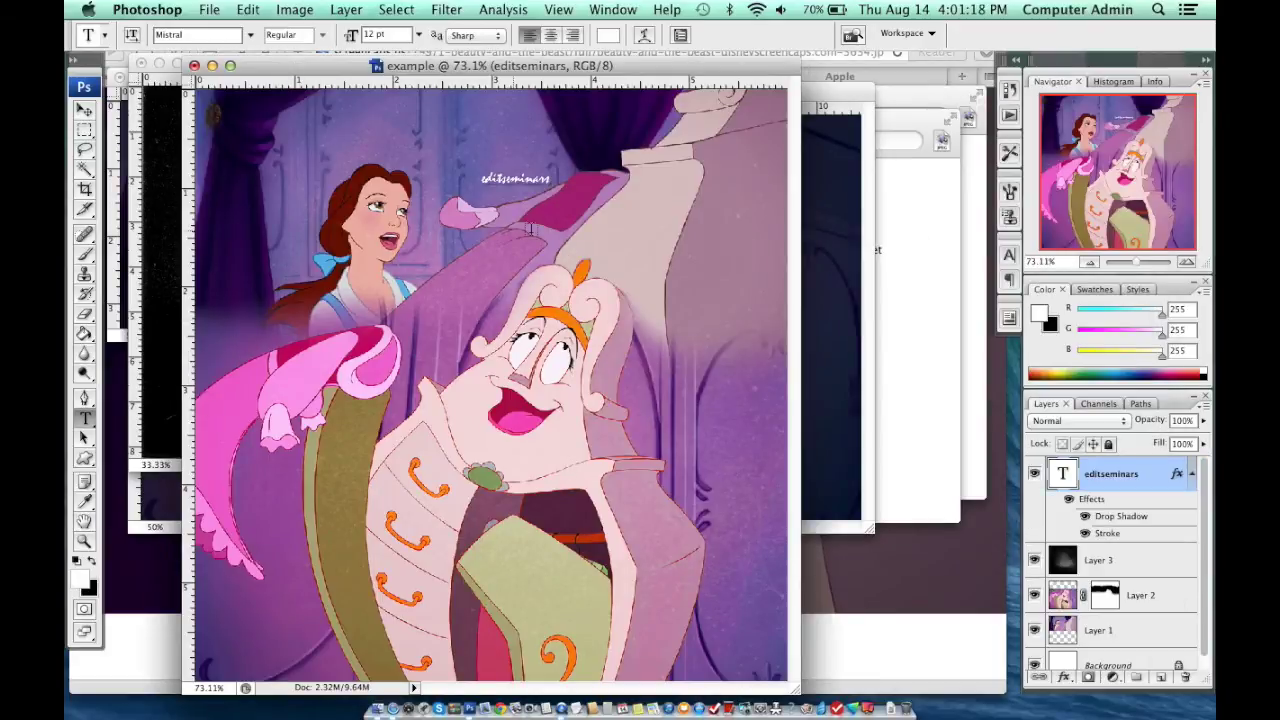
# - Resize the text to 30 pt and drag it to the lower-left of the collage
pyautogui.doubleClick(512, 176)
pyautogui.click(415, 34)
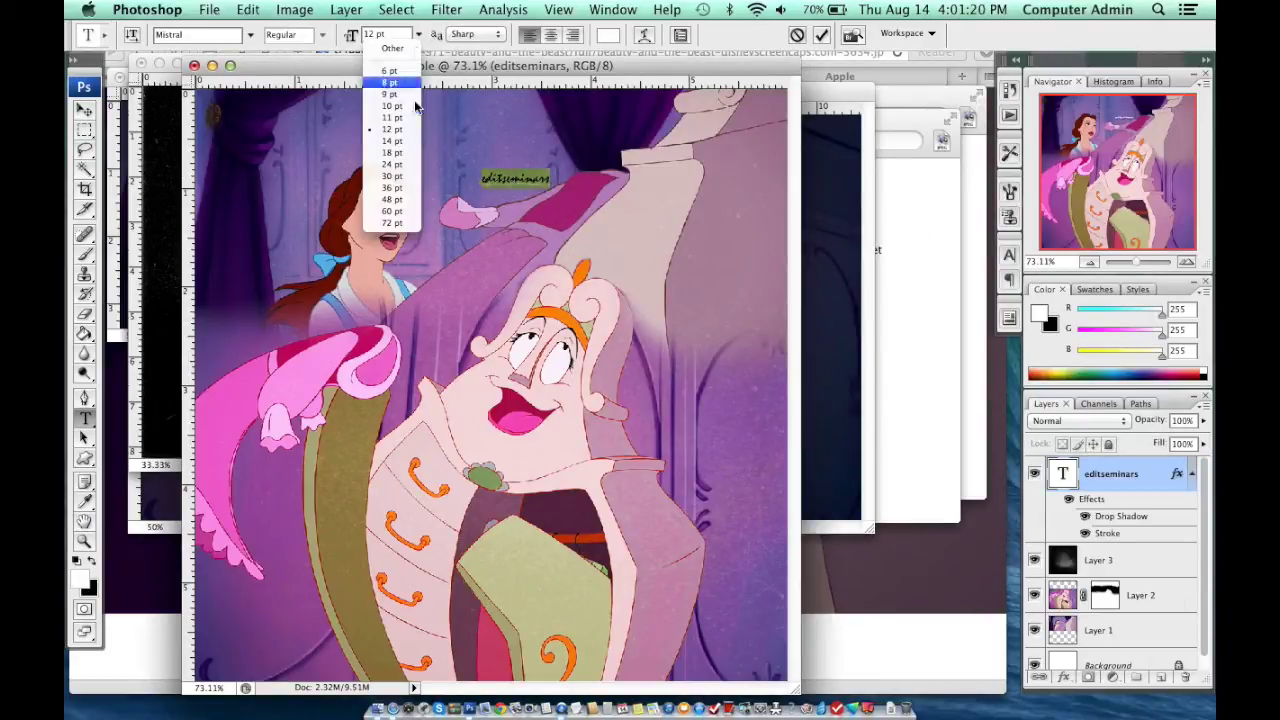
pyautogui.click(391, 176)
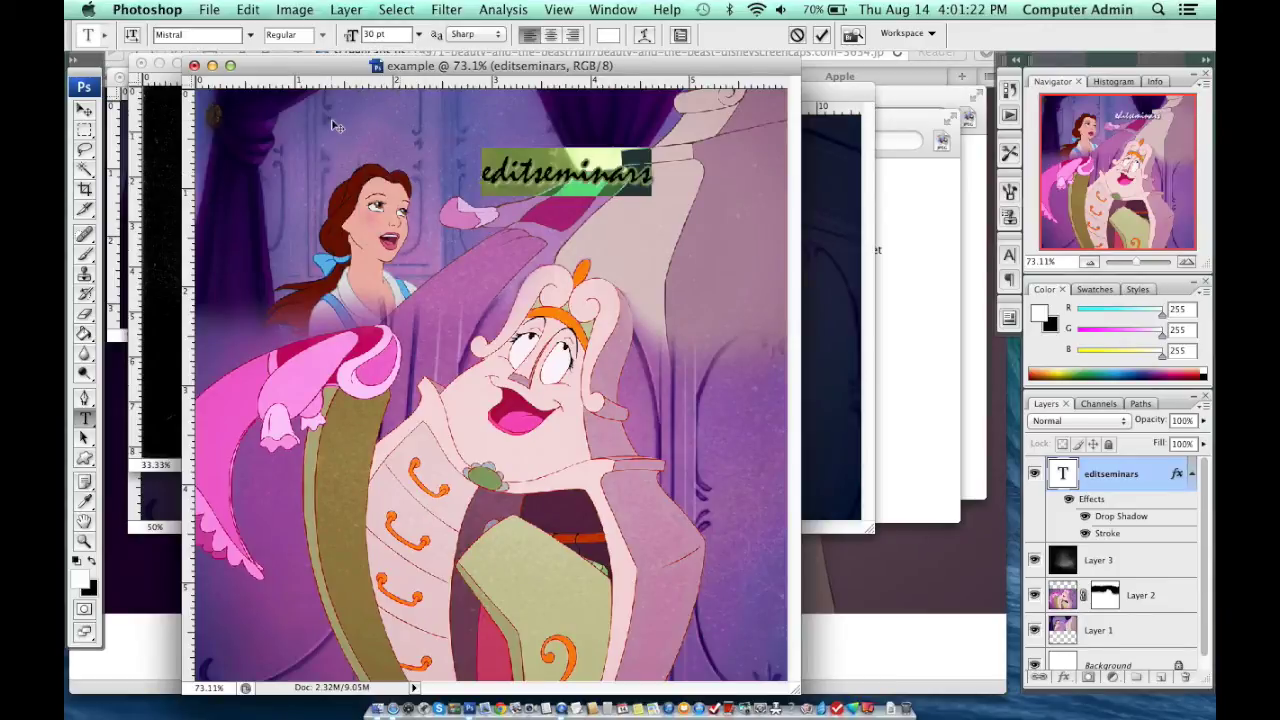
pyautogui.click(81, 113)
pyautogui.moveTo(601, 188); pyautogui.dragTo(329, 662)
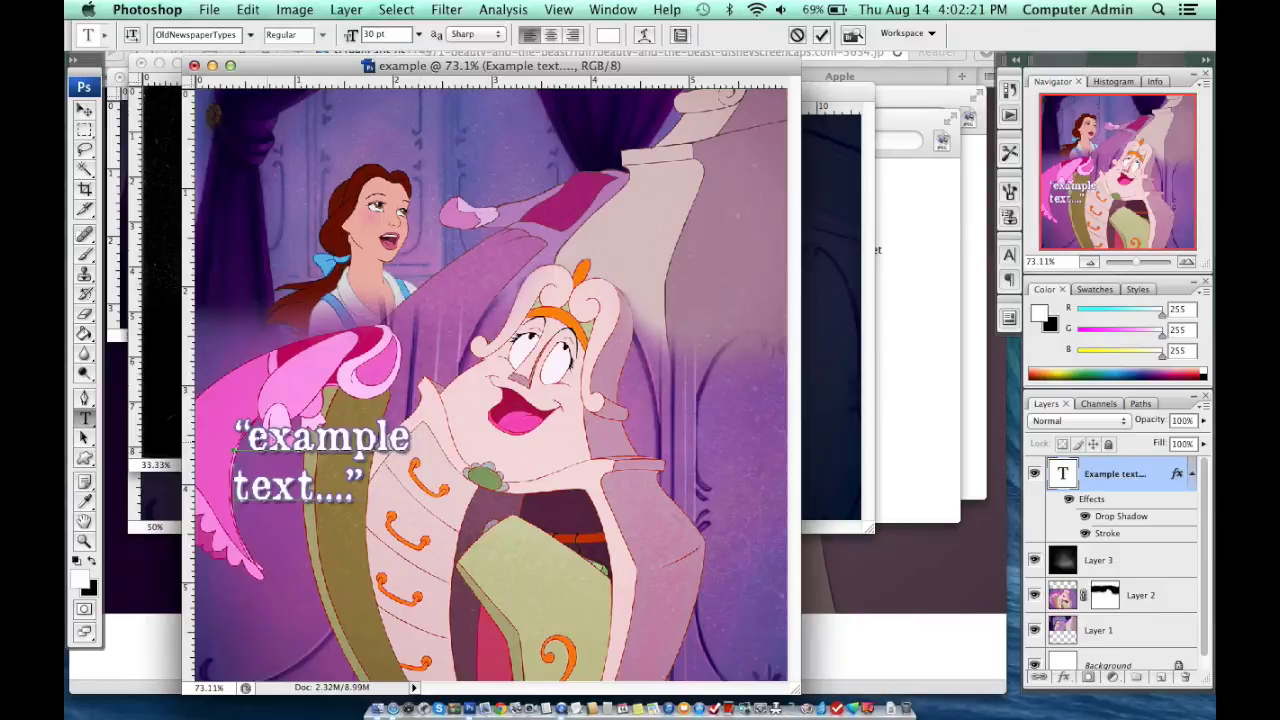
# - Change the word 'example' to PT Sans Caption, after briefly trying Oriya Sangam MN
pyautogui.moveTo(246, 438); pyautogui.dragTo(422, 440)
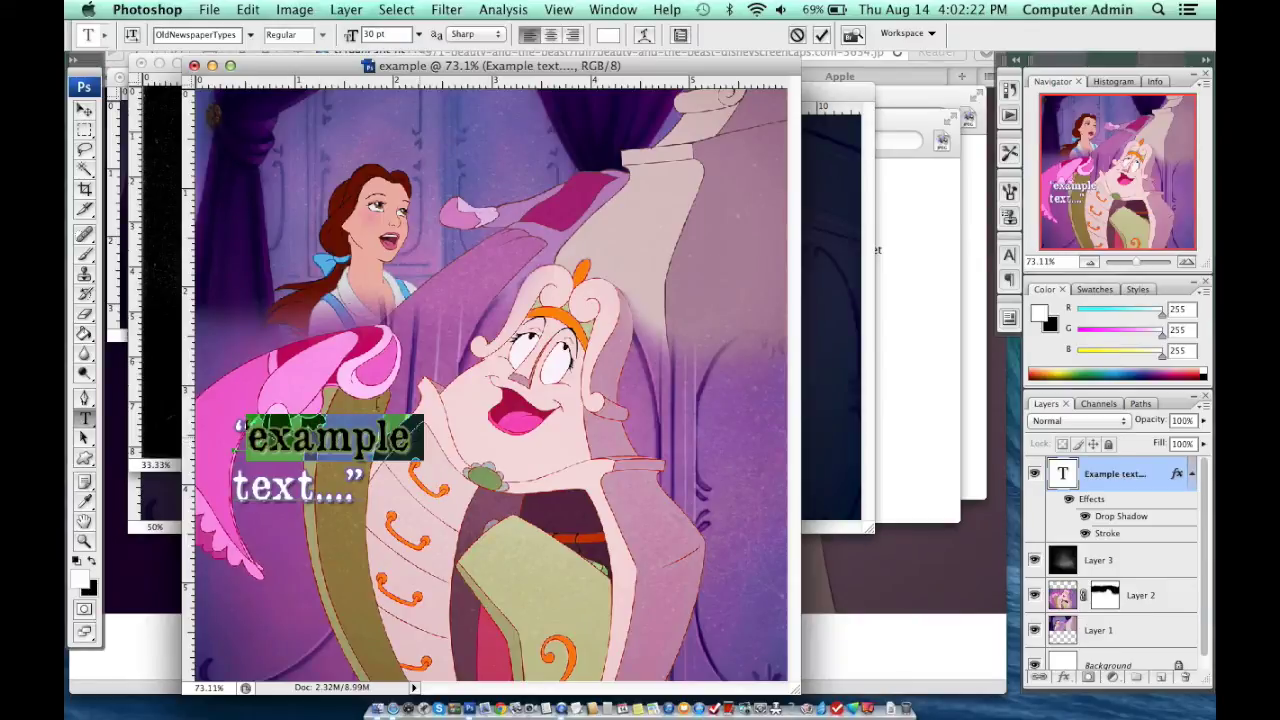
pyautogui.click(252, 35)
pyautogui.click(262, 116)
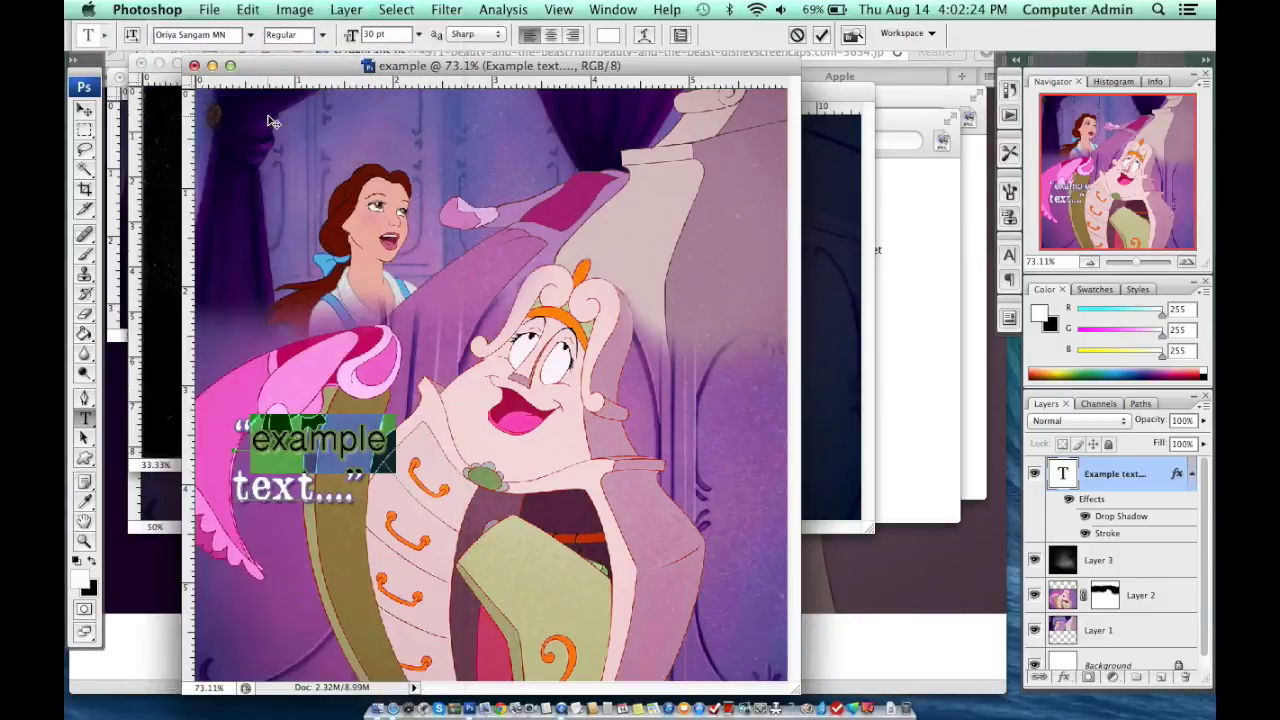
pyautogui.click(251, 36)
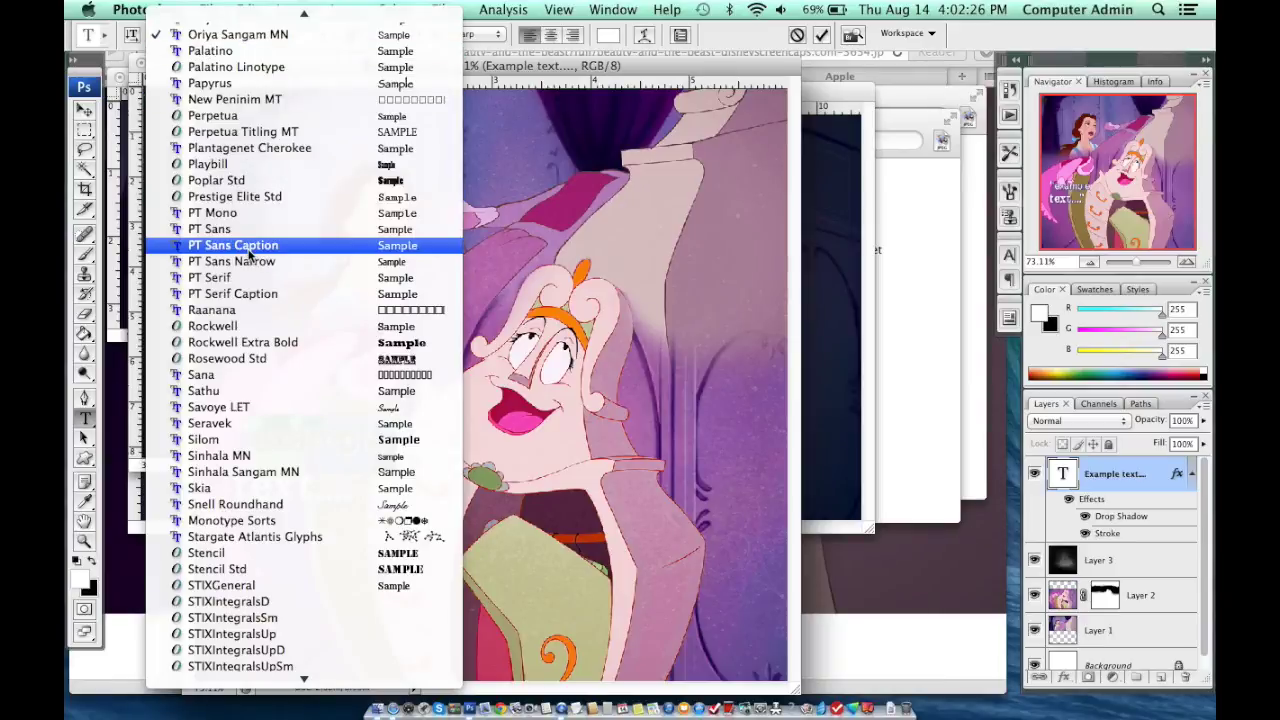
pyautogui.click(254, 252)
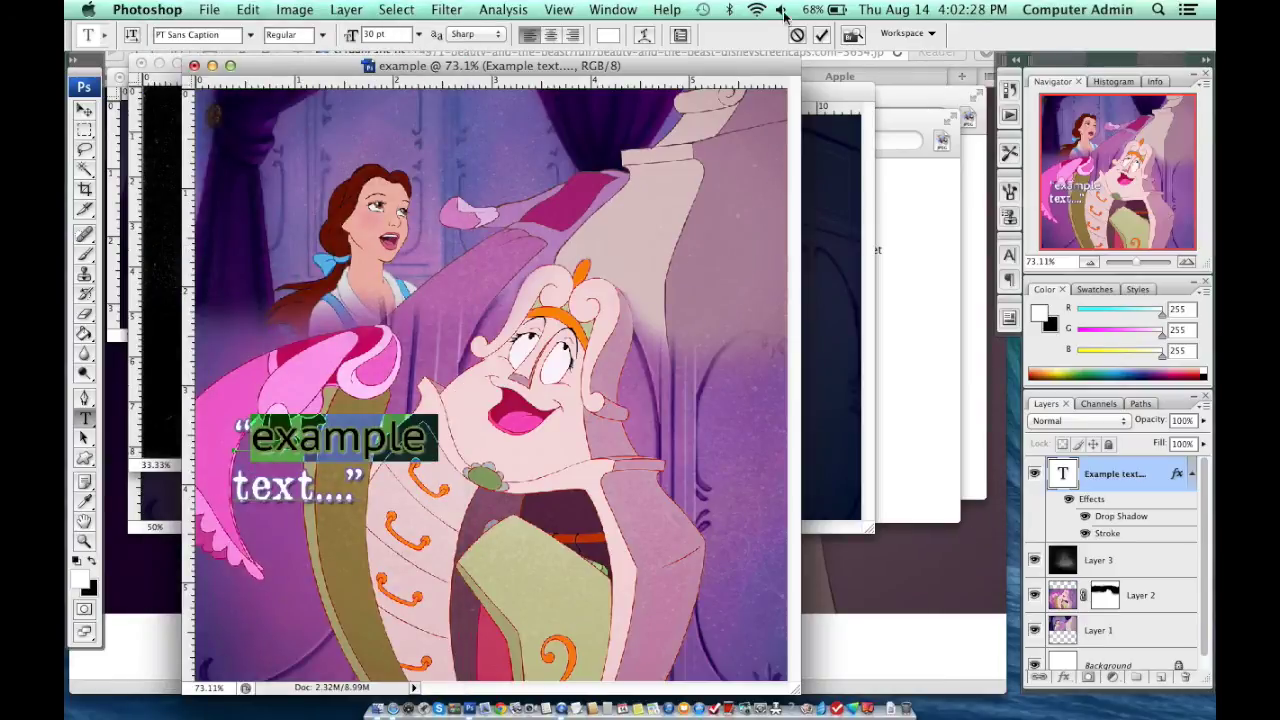
pyautogui.click(614, 9)
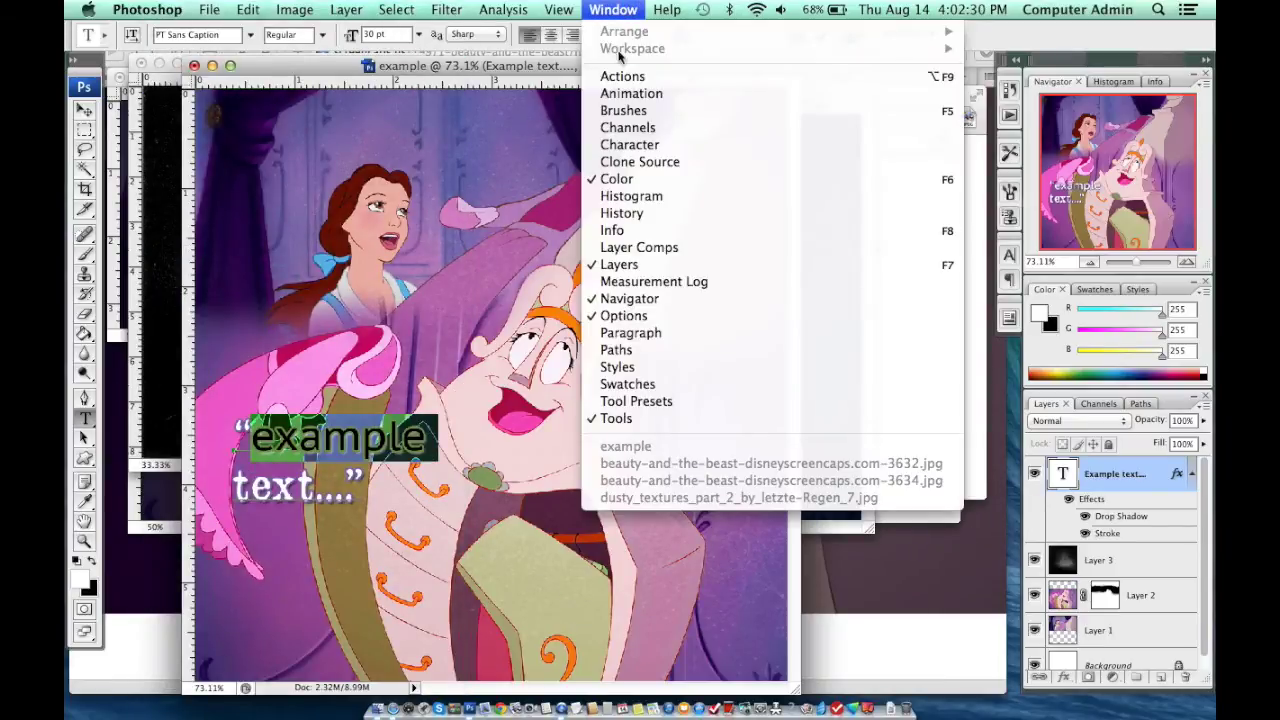
# - Make the word 'example' faux italic at 24 pt in the Character panel
pyautogui.click(640, 338)
pyautogui.click(828, 260)
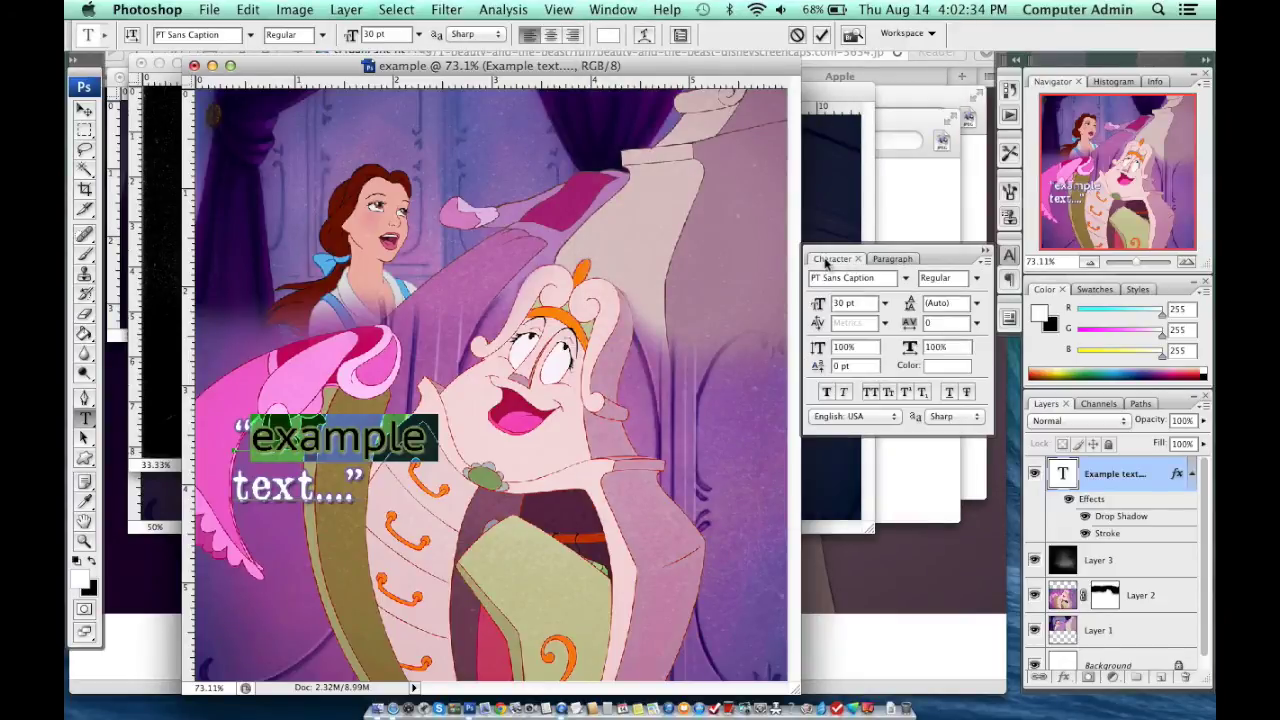
pyautogui.click(843, 392)
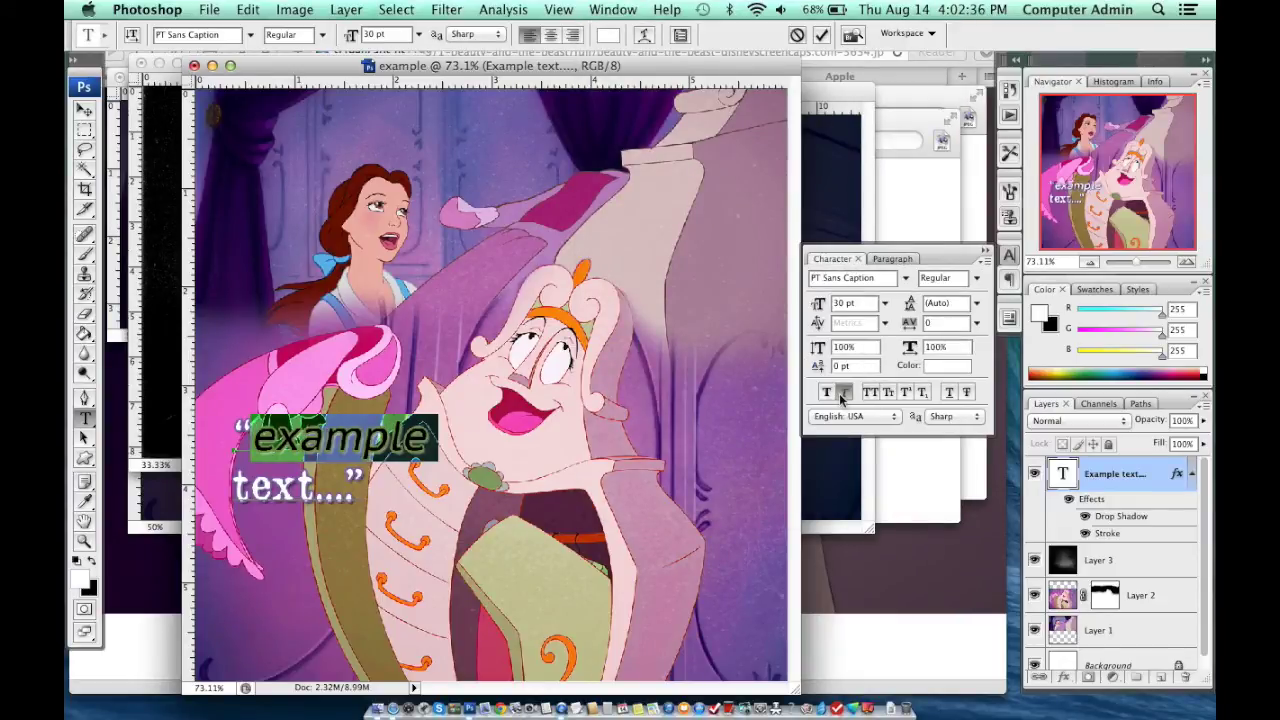
pyautogui.click(826, 392)
pyautogui.click(826, 392)
pyautogui.click(884, 303)
pyautogui.click(881, 388)
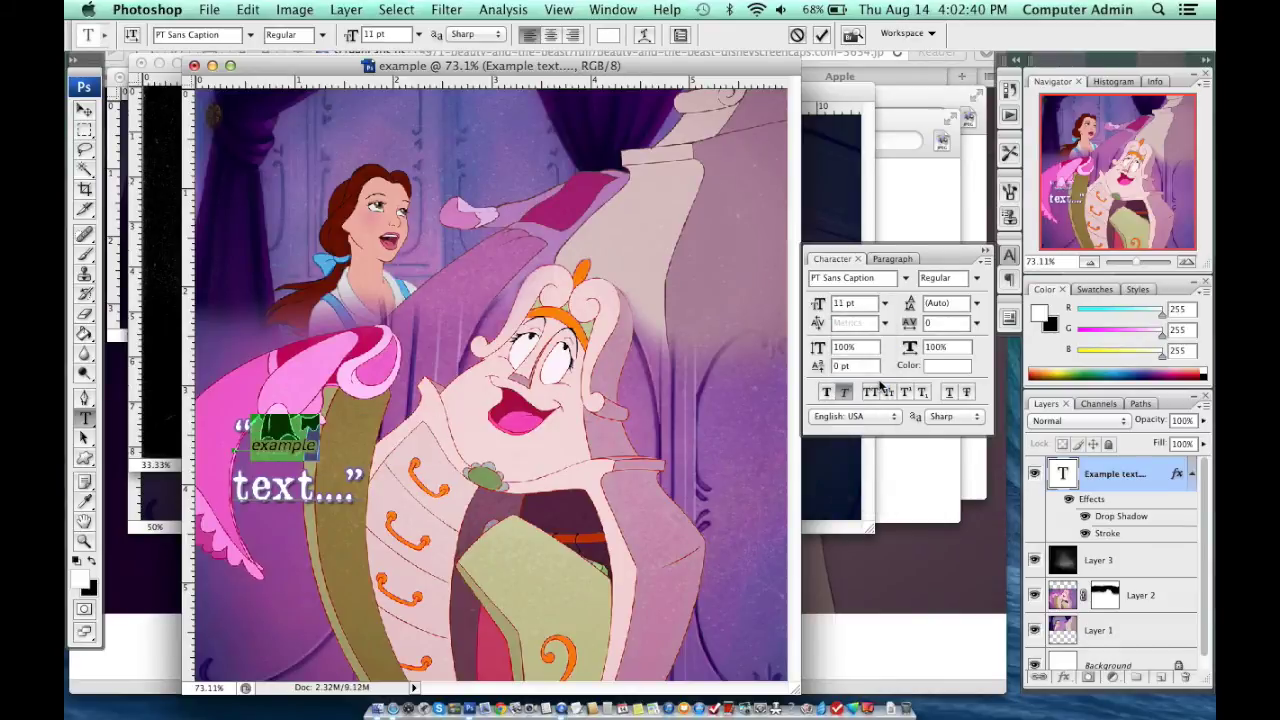
pyautogui.click(884, 303)
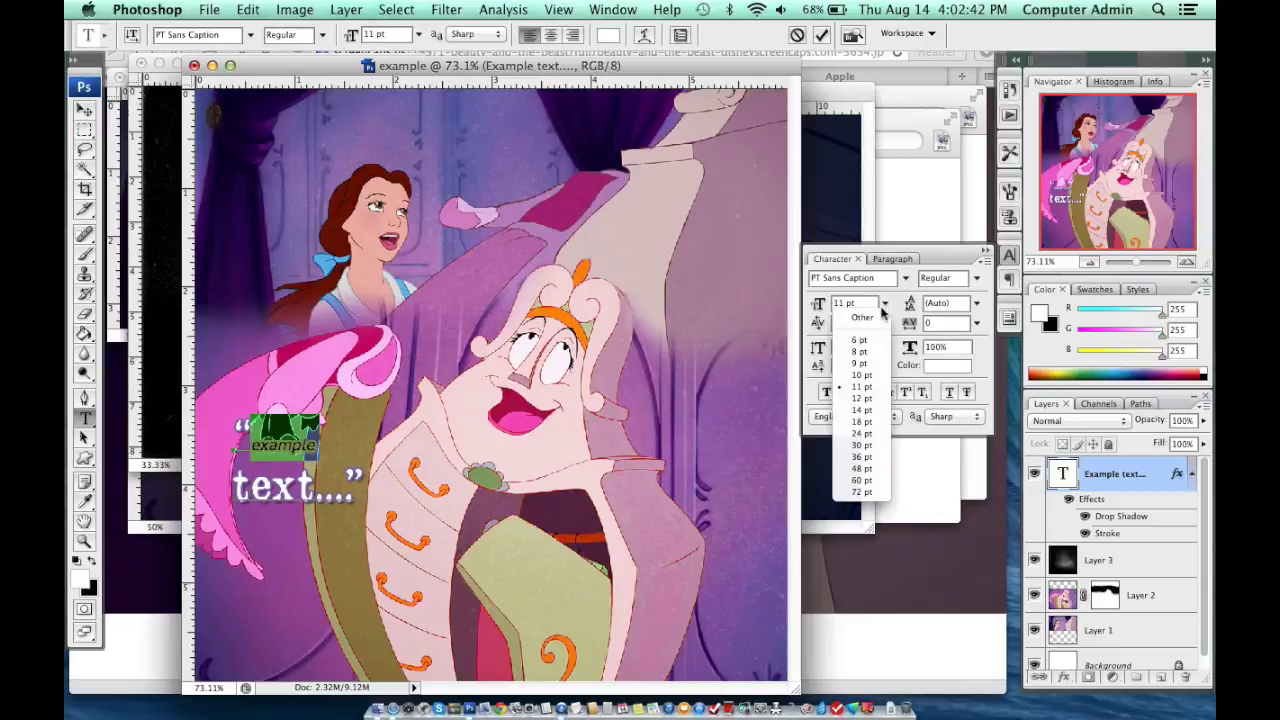
pyautogui.click(879, 433)
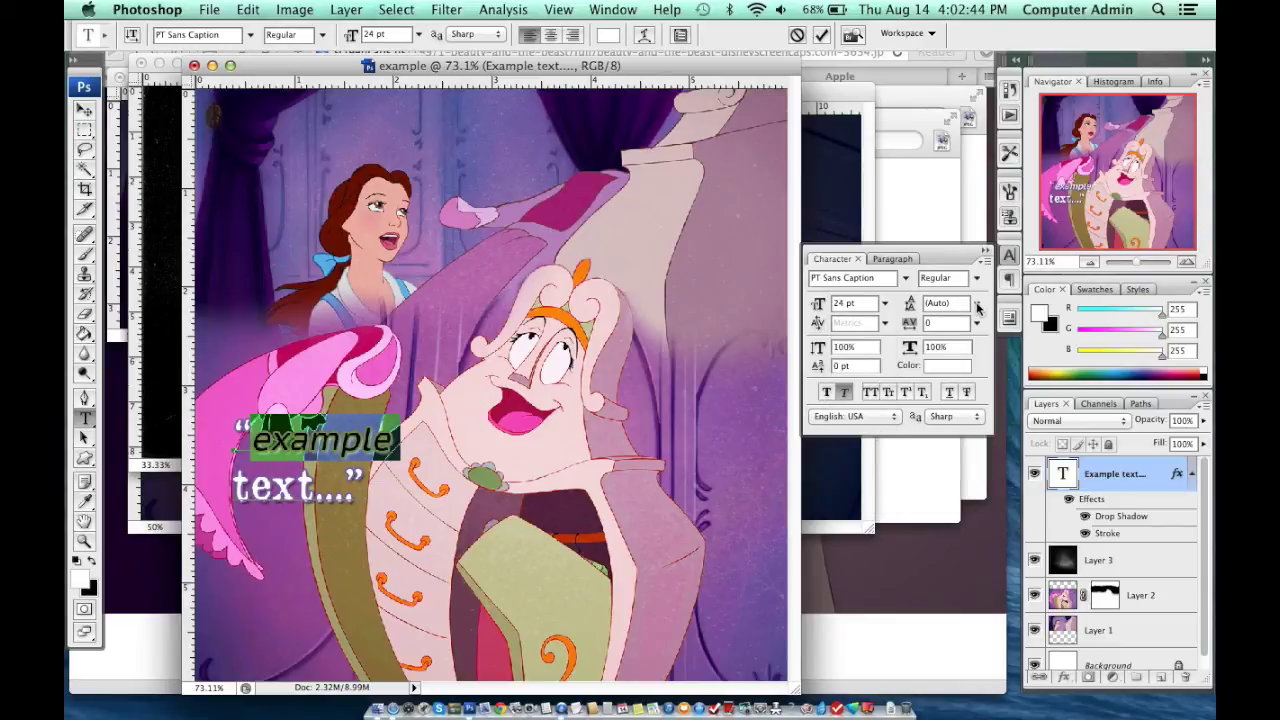
# - Select both quote lines, set their leading to 18 pt, and change the font to Seravek
pyautogui.moveTo(401, 440); pyautogui.dragTo(233, 440)
pyautogui.hotkey('ctrl', 'a')
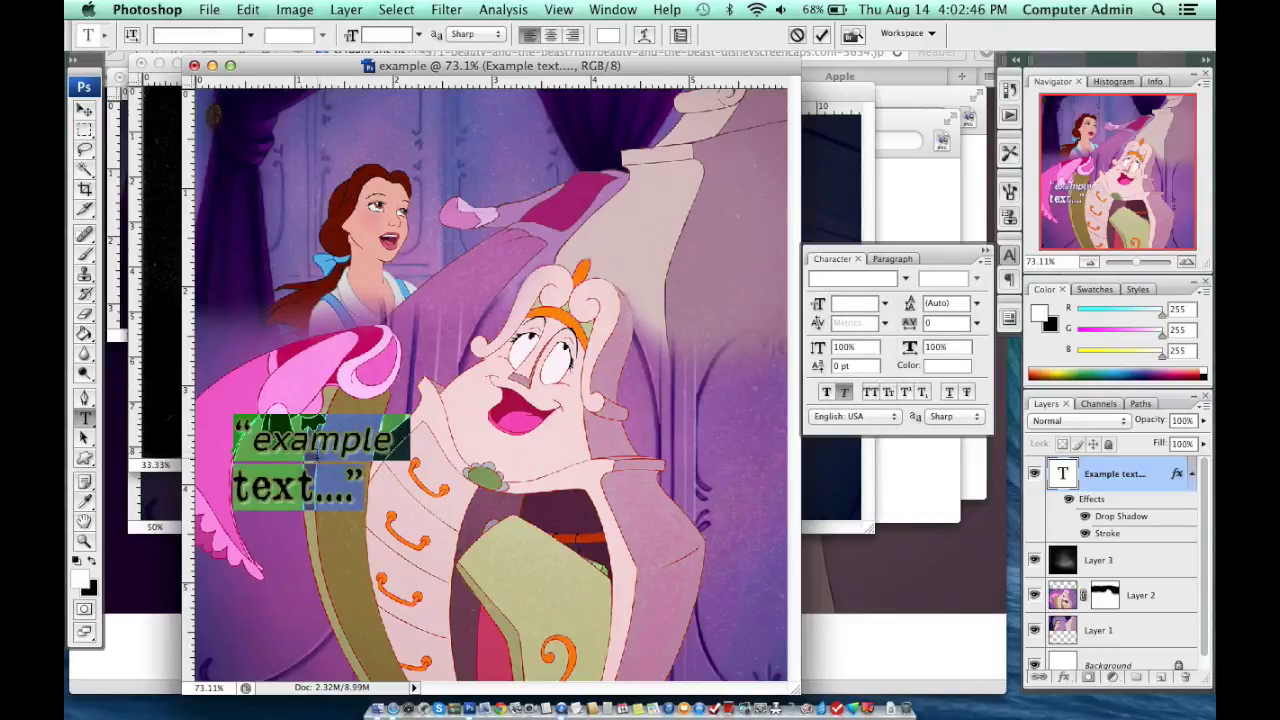
pyautogui.click(950, 303)
pyautogui.write('1')
pyautogui.press('Return')
pyautogui.press('Down')
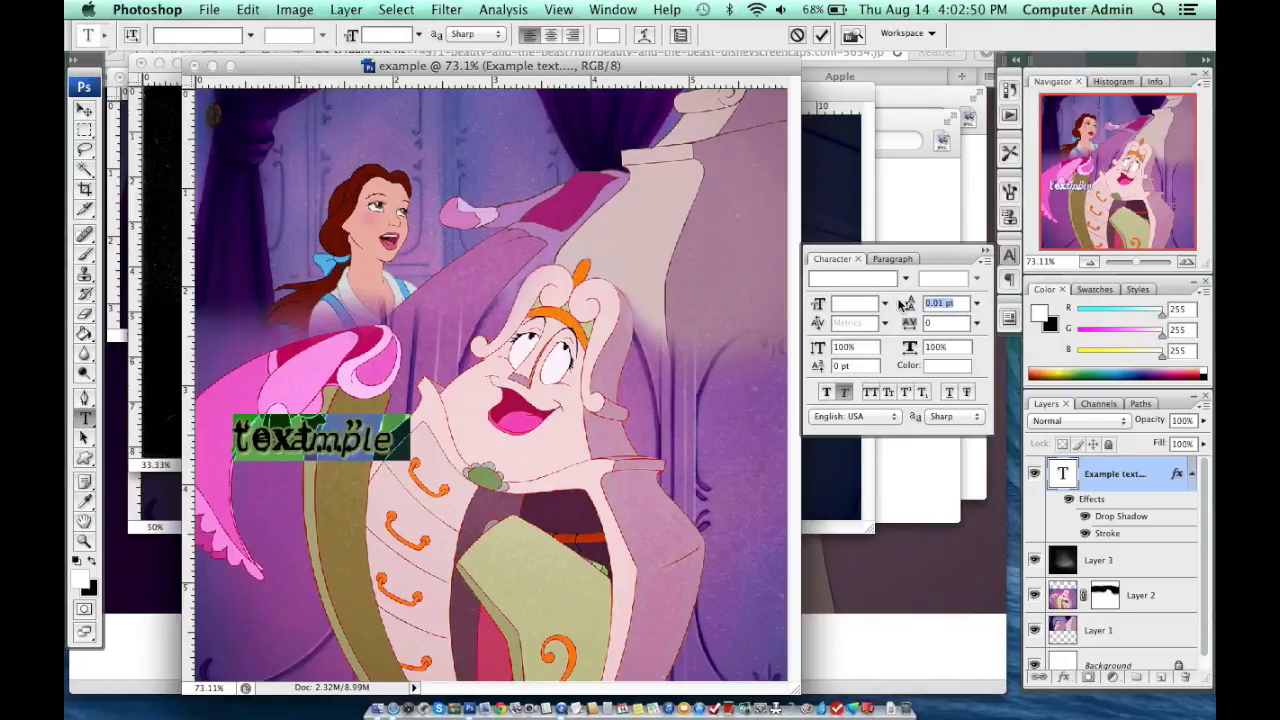
pyautogui.click(977, 303)
pyautogui.click(950, 405)
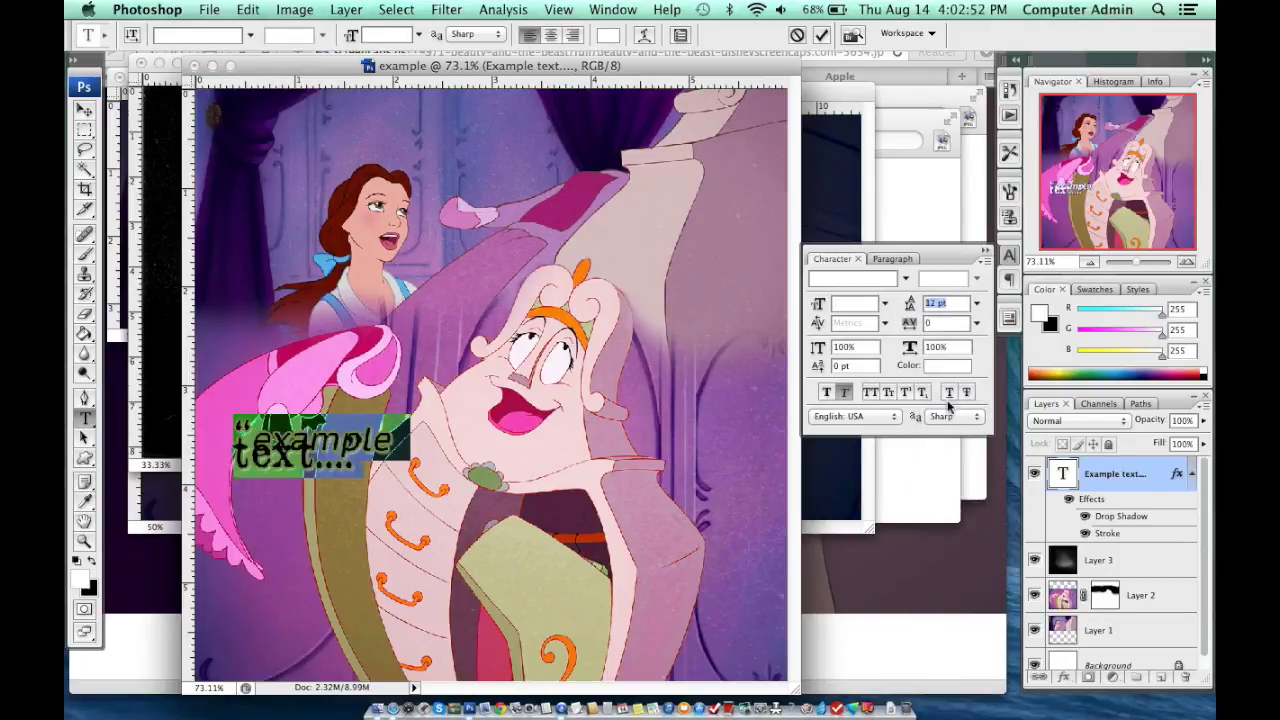
pyautogui.click(977, 303)
pyautogui.click(970, 452)
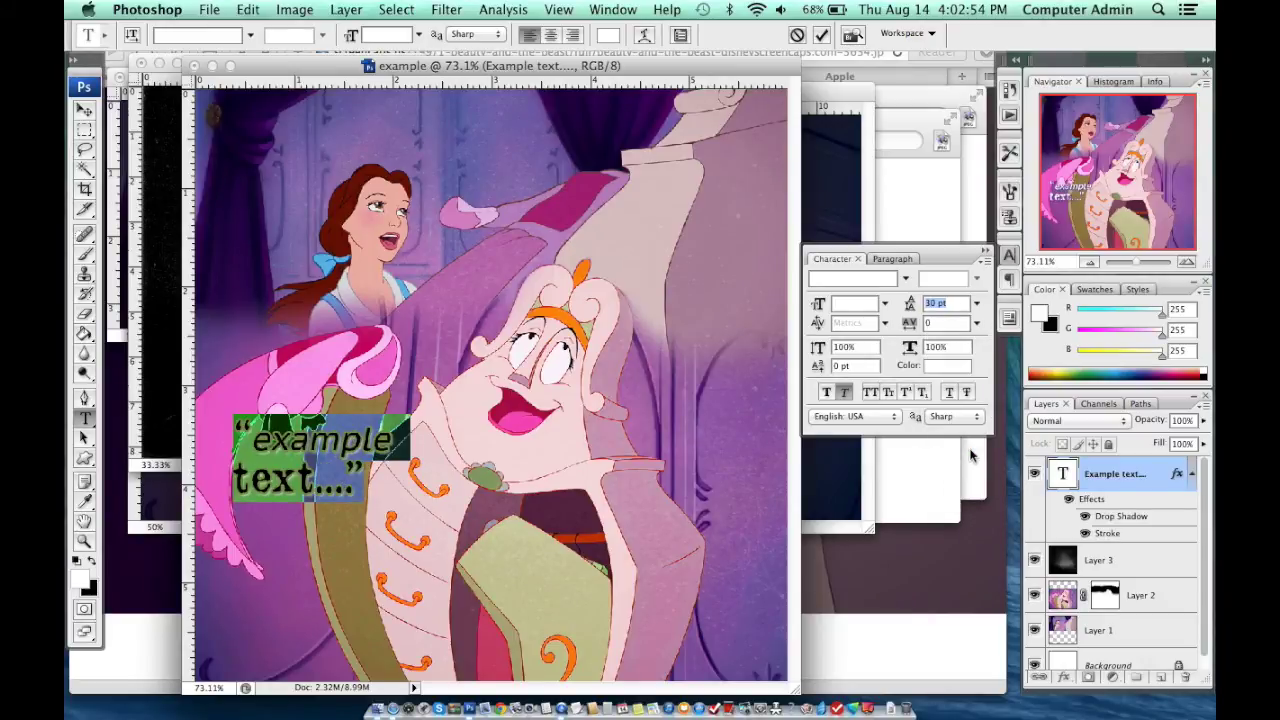
pyautogui.click(977, 303)
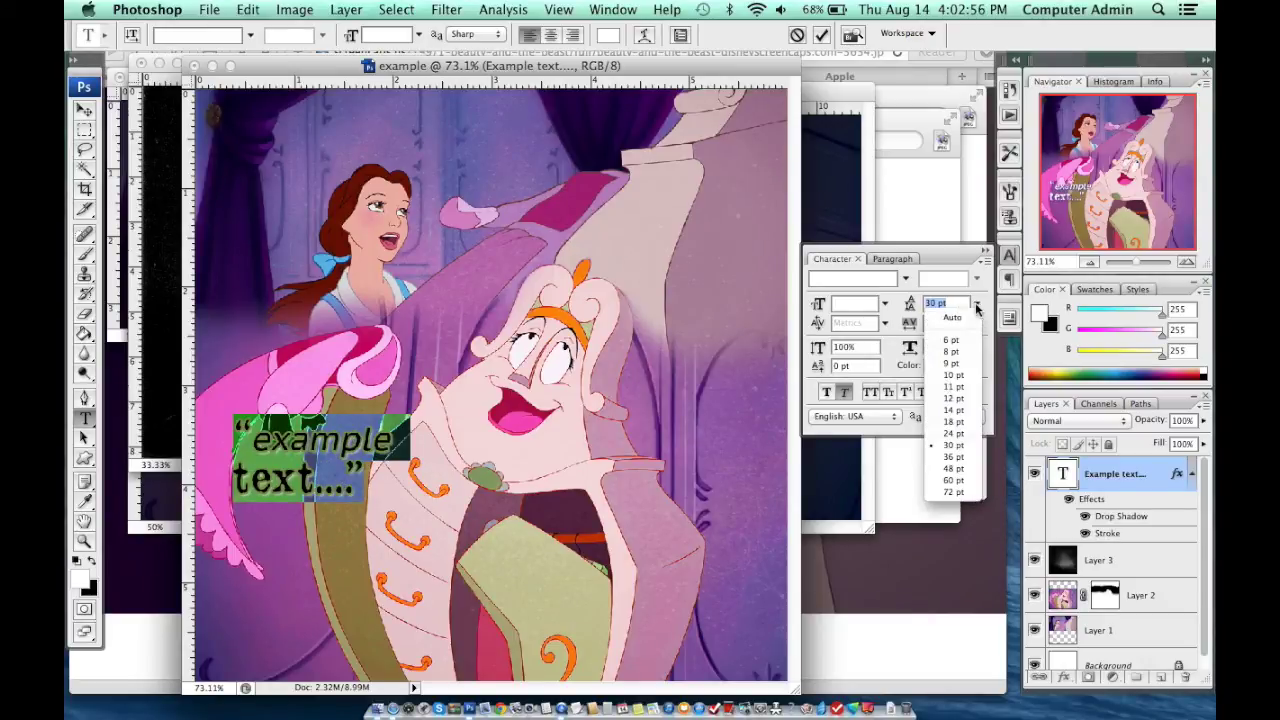
pyautogui.click(958, 428)
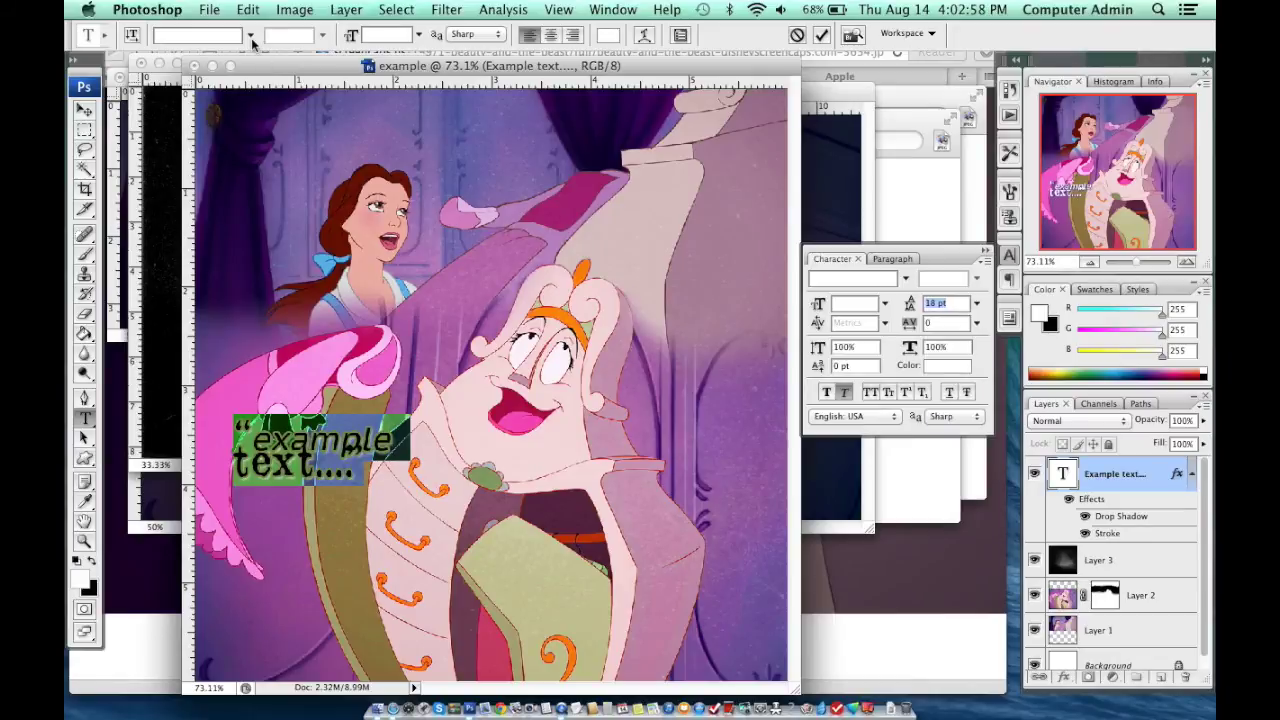
pyautogui.click(251, 36)
pyautogui.click(266, 214)
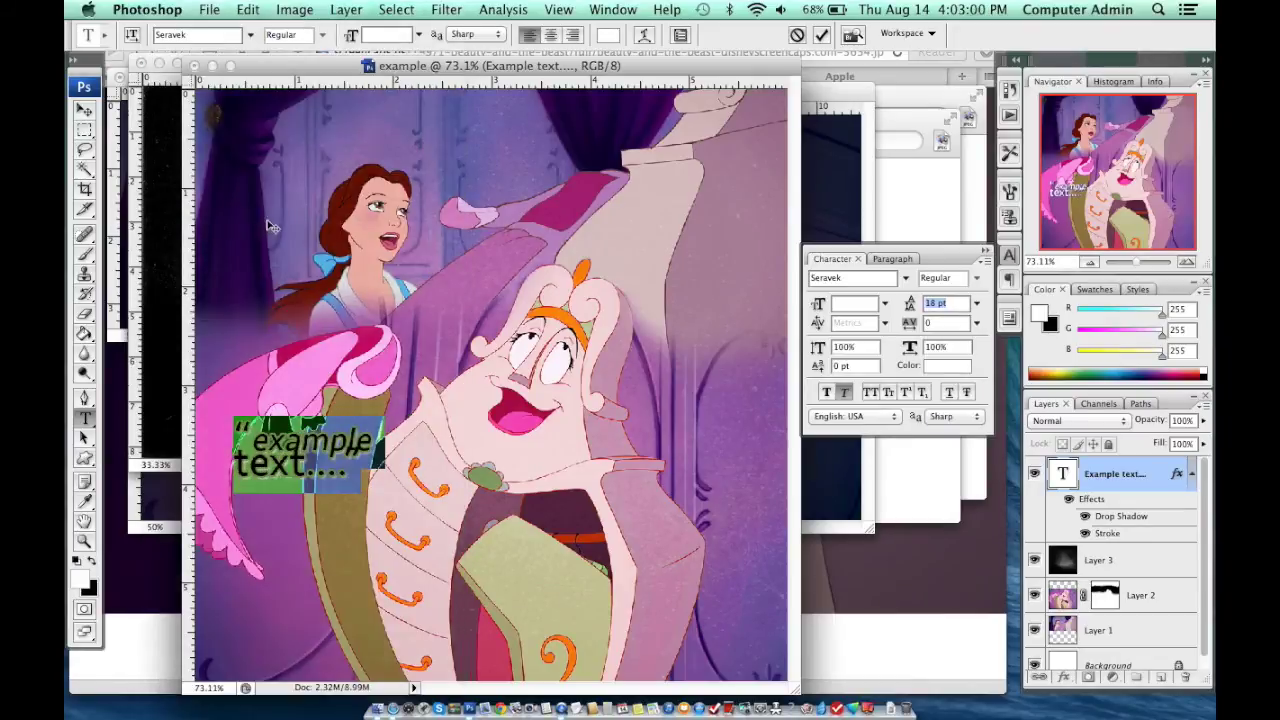